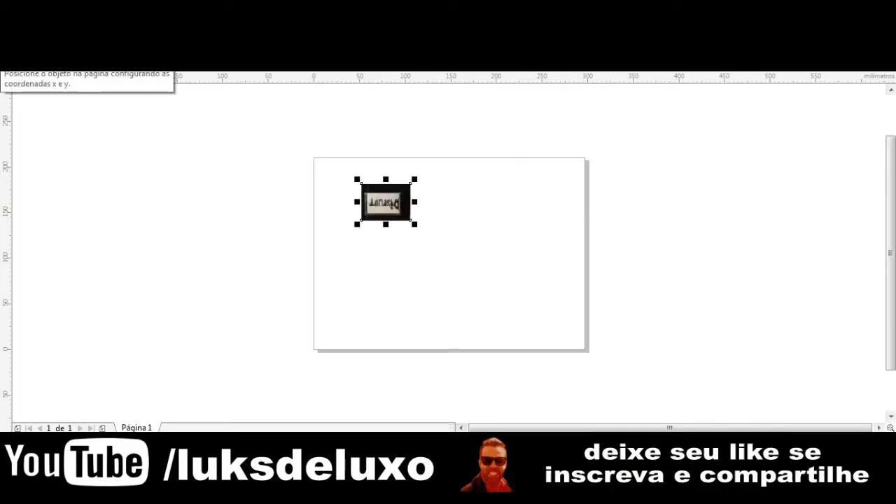
Enlarge the imported DISRUPT photo and crop a copy to a rectangle drawn over the cassette label.
{"action": "mouse_move", "coordinate": [415, 224]}
{"action": "left_mouse_down"}
{"action": "mouse_move", "coordinate": [588, 354]}
{"action": "mouse_move", "coordinate": [521, 319]}
{"action": "mouse_move", "coordinate": [596, 374]}
{"action": "left_mouse_up"}
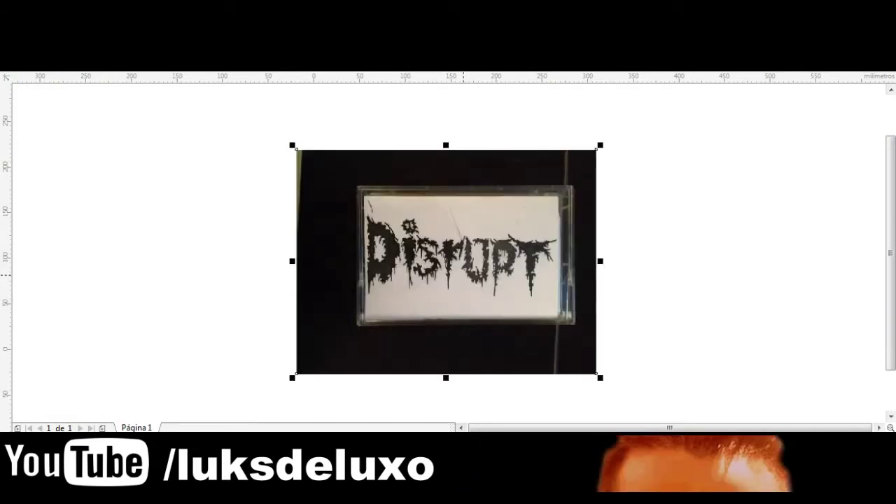
{"action": "scroll", "coordinate": [466, 254], "scroll_direction": "up", "scroll_amount": 4}
{"action": "scroll", "coordinate": [468, 253], "scroll_direction": "down", "scroll_amount": 2}
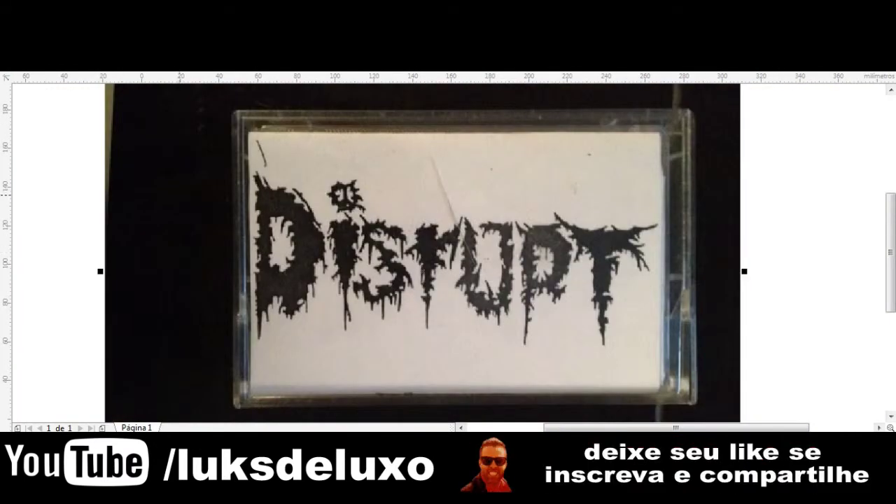
{"action": "left_click_drag", "start_coordinate": [245, 152], "coordinate": [661, 376]}
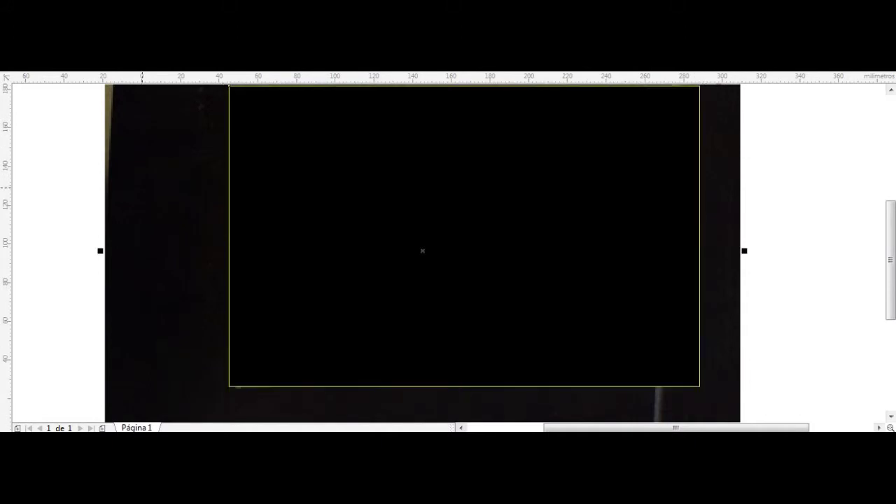
{"action": "left_click", "coordinate": [388, 86]}
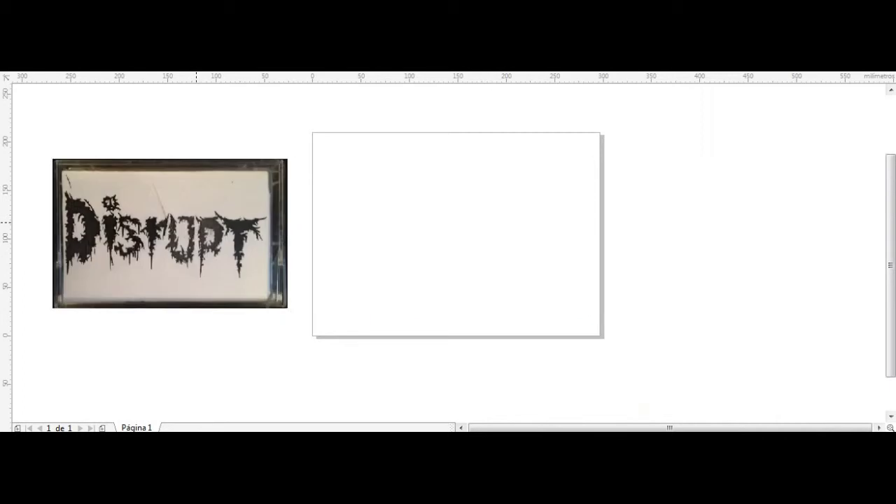
{"action": "key", "text": "ctrl+v"}
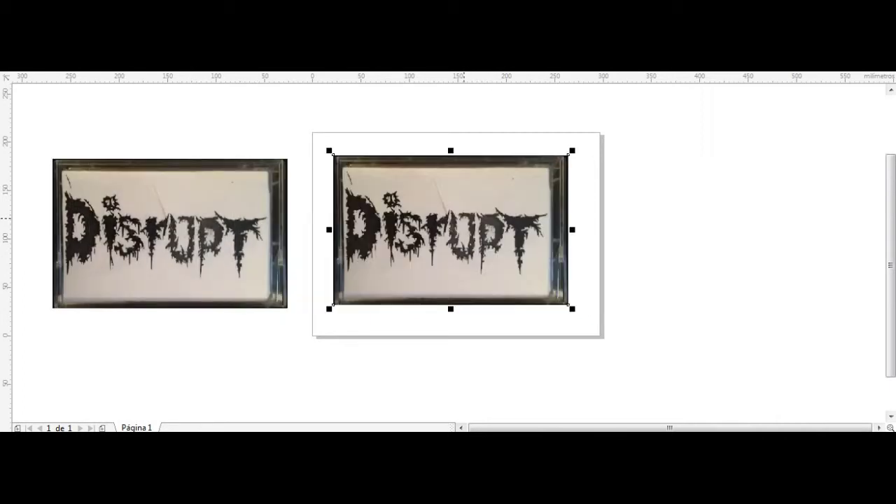
Lock the centred DISRUPT photo in place with Bloquear objeto.
{"action": "scroll", "coordinate": [343, 213], "scroll_direction": "up", "scroll_amount": 1}
{"action": "right_click", "coordinate": [483, 347]}
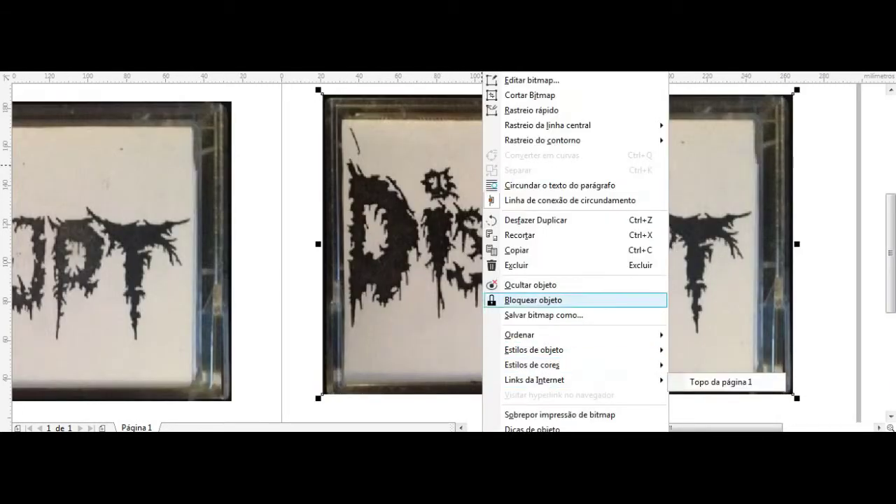
{"action": "left_click", "coordinate": [532, 299]}
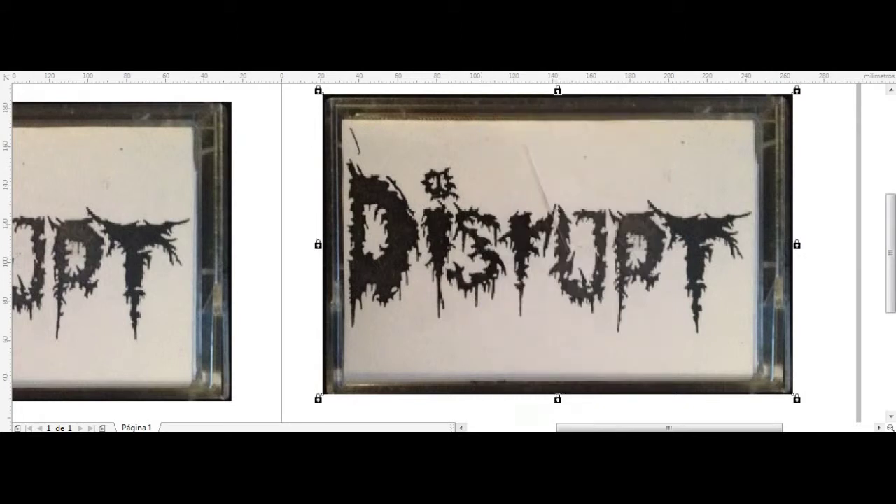
Save the drawing as DISRUPT in CDR format in the vetores folder.
{"action": "key", "text": "ctrl+s"}
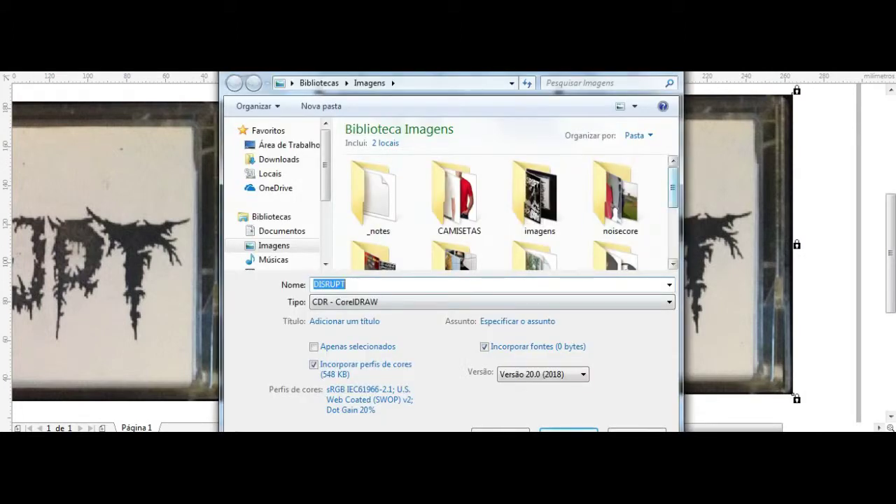
{"action": "scroll", "coordinate": [504, 210], "scroll_direction": "down", "scroll_amount": 2}
{"action": "double_click", "coordinate": [614, 190]}
{"action": "key", "text": "Return"}
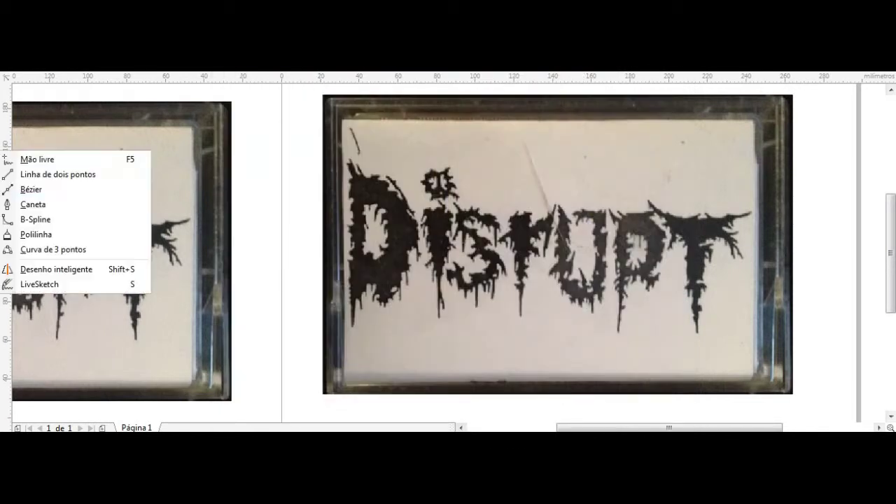
With the Bézier tool, start tracing the first letter's drip from its left edge over the top.
{"action": "left_click", "coordinate": [40, 188]}
{"action": "scroll", "coordinate": [436, 250], "scroll_direction": "up", "scroll_amount": 2}
{"action": "scroll", "coordinate": [435, 250], "scroll_direction": "up", "scroll_amount": 2}
{"action": "scroll", "coordinate": [371, 280], "scroll_direction": "down", "scroll_amount": 5}
{"action": "scroll", "coordinate": [305, 315], "scroll_direction": "up", "scroll_amount": 6}
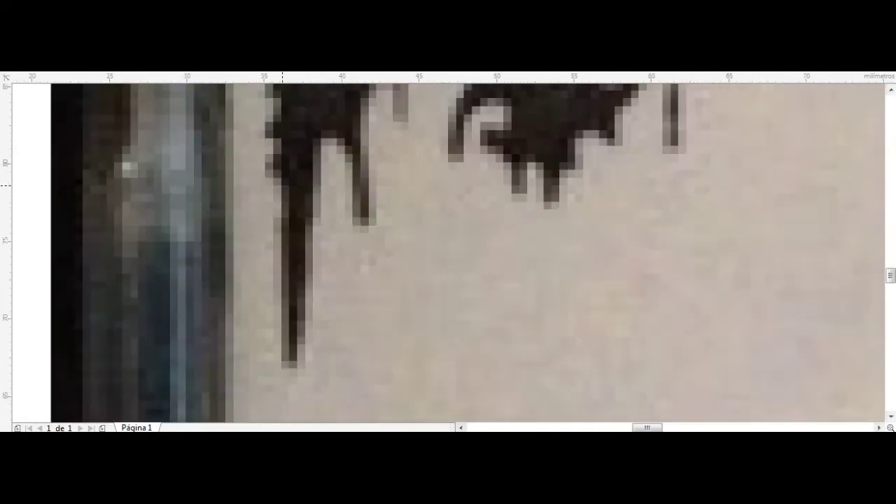
{"action": "left_click_drag", "start_coordinate": [300, 344], "coordinate": [314, 274]}
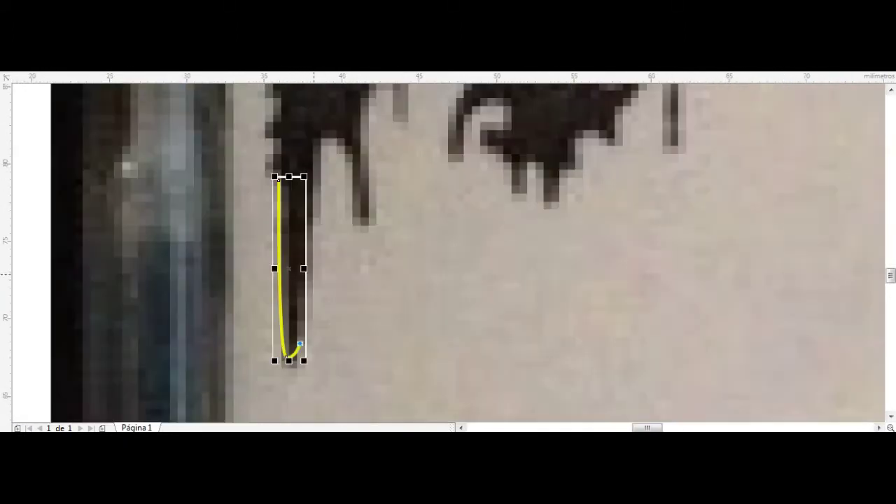
{"action": "left_click_drag", "start_coordinate": [350, 186], "coordinate": [353, 196]}
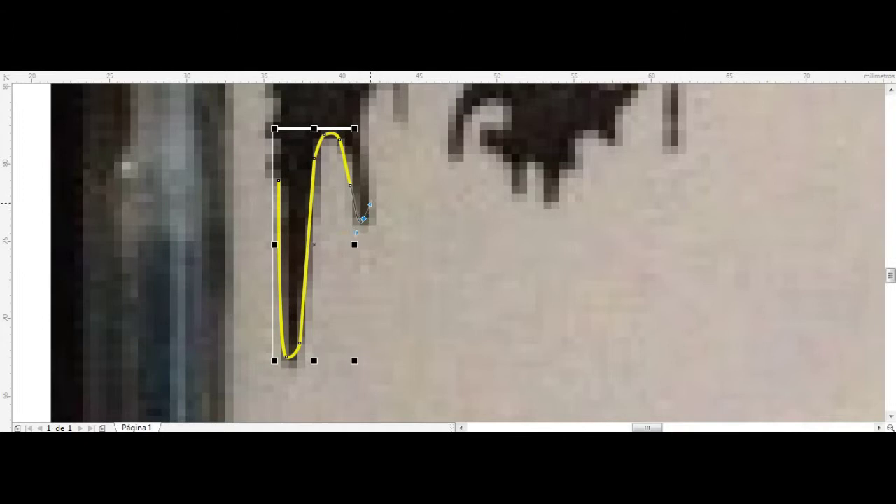
{"action": "scroll", "coordinate": [364, 218], "scroll_direction": "down", "scroll_amount": 2}
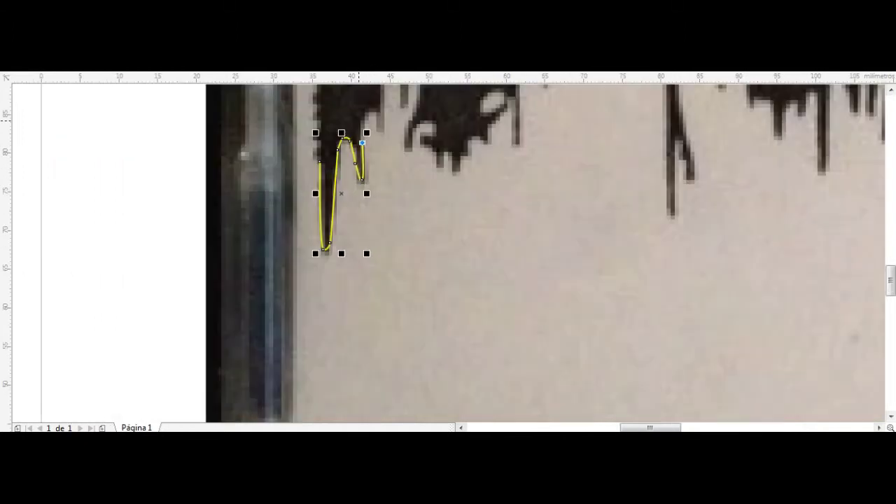
{"action": "scroll", "coordinate": [363, 219], "scroll_direction": "up", "scroll_amount": 4}
{"action": "left_click", "coordinate": [409, 120]}
{"action": "left_click_drag", "start_coordinate": [422, 137], "coordinate": [435, 206]}
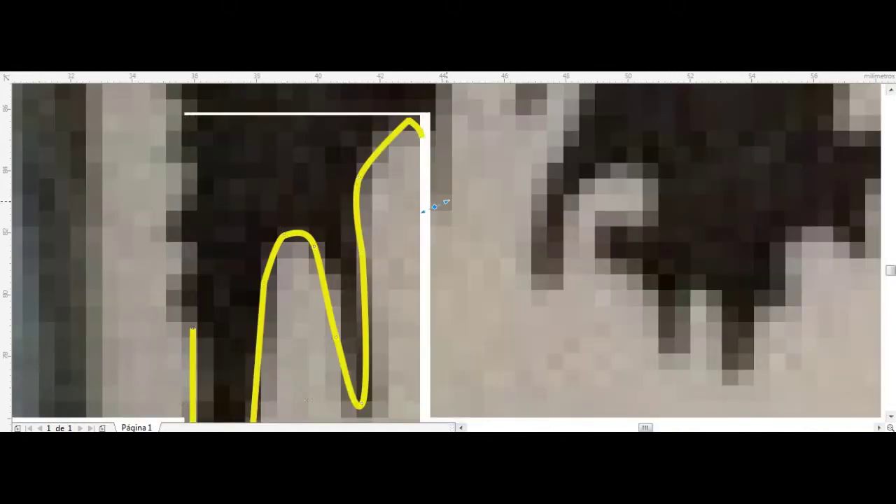
Trace the outline across the drip humps and down the edge, undoing two misplaced segments.
{"action": "scroll", "coordinate": [434, 207], "scroll_direction": "down", "scroll_amount": 2}
{"action": "scroll", "coordinate": [434, 203], "scroll_direction": "up", "scroll_amount": 2}
{"action": "left_click", "coordinate": [430, 151]}
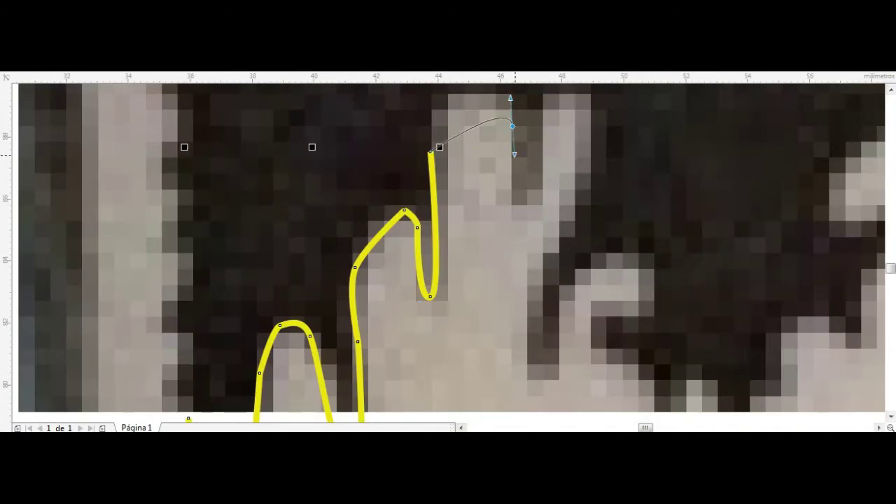
{"action": "left_click_drag", "start_coordinate": [514, 154], "coordinate": [611, 221]}
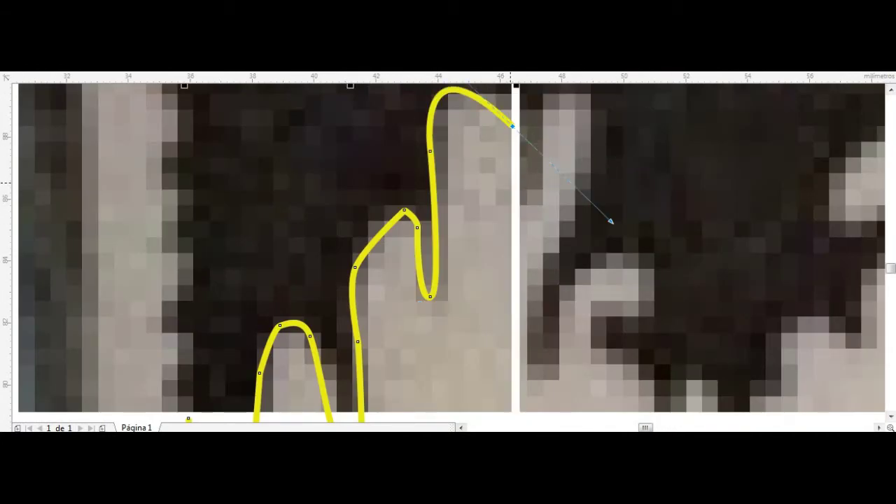
{"action": "scroll", "coordinate": [520, 252], "scroll_direction": "down", "scroll_amount": 1}
{"action": "key", "text": "ctrl+z"}
{"action": "left_click_drag", "start_coordinate": [480, 183], "coordinate": [539, 244]}
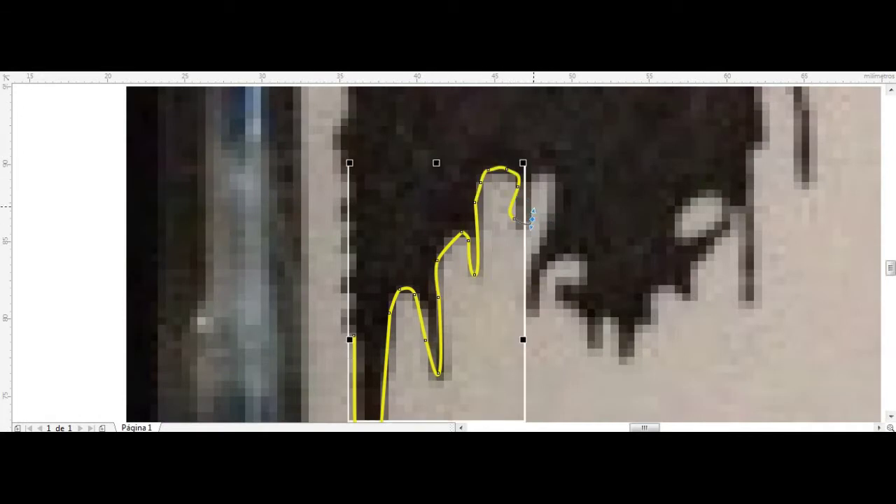
{"action": "mouse_move", "coordinate": [542, 259]}
{"action": "left_mouse_down"}
{"action": "mouse_move", "coordinate": [568, 257]}
{"action": "mouse_move", "coordinate": [595, 315]}
{"action": "mouse_move", "coordinate": [619, 318]}
{"action": "left_mouse_up"}
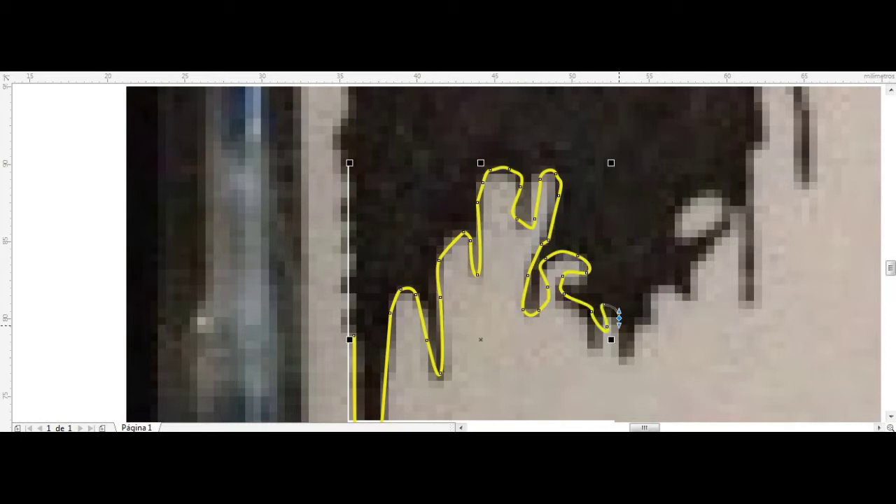
{"action": "key", "text": "ctrl+z"}
{"action": "left_click_drag", "start_coordinate": [560, 294], "coordinate": [585, 335]}
{"action": "mouse_move", "coordinate": [620, 367]}
{"action": "left_mouse_down"}
{"action": "mouse_move", "coordinate": [669, 288]}
{"action": "mouse_move", "coordinate": [696, 297]}
{"action": "mouse_move", "coordinate": [715, 246]}
{"action": "left_mouse_up"}
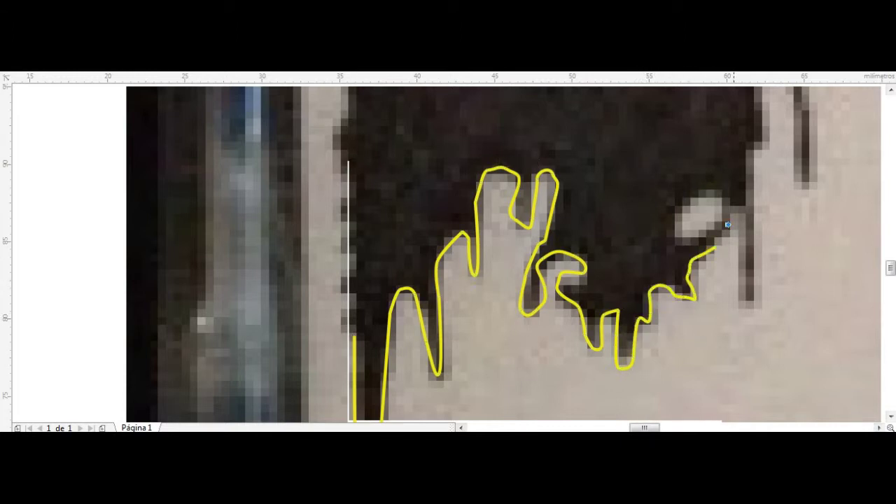
{"action": "left_click_drag", "start_coordinate": [756, 268], "coordinate": [741, 213]}
{"action": "left_click_drag", "start_coordinate": [677, 237], "coordinate": [760, 110]}
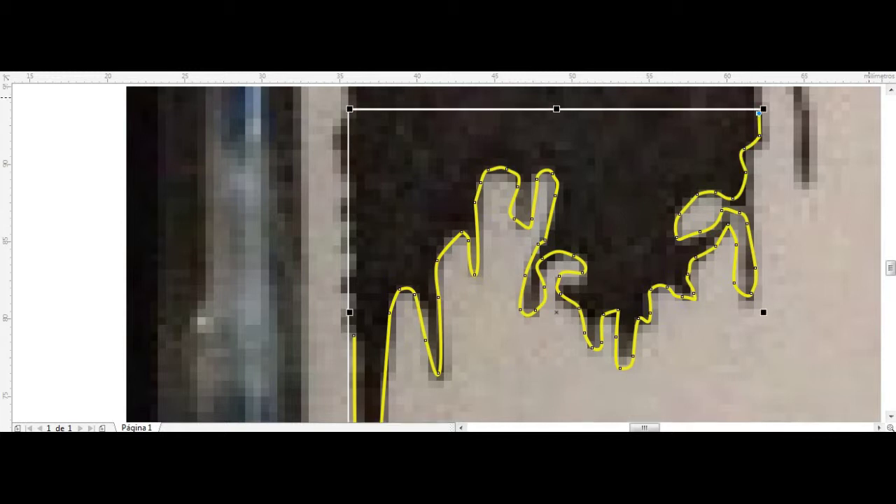
Extend the curve around the light shape's top and up along the letter's dark edges.
{"action": "scroll", "coordinate": [759, 211], "scroll_direction": "up", "scroll_amount": 5}
{"action": "mouse_move", "coordinate": [760, 283]}
{"action": "left_mouse_down"}
{"action": "mouse_move", "coordinate": [790, 254]}
{"action": "mouse_move", "coordinate": [812, 357]}
{"action": "mouse_move", "coordinate": [807, 263]}
{"action": "mouse_move", "coordinate": [842, 183]}
{"action": "mouse_move", "coordinate": [814, 126]}
{"action": "mouse_move", "coordinate": [809, 88]}
{"action": "left_mouse_up"}
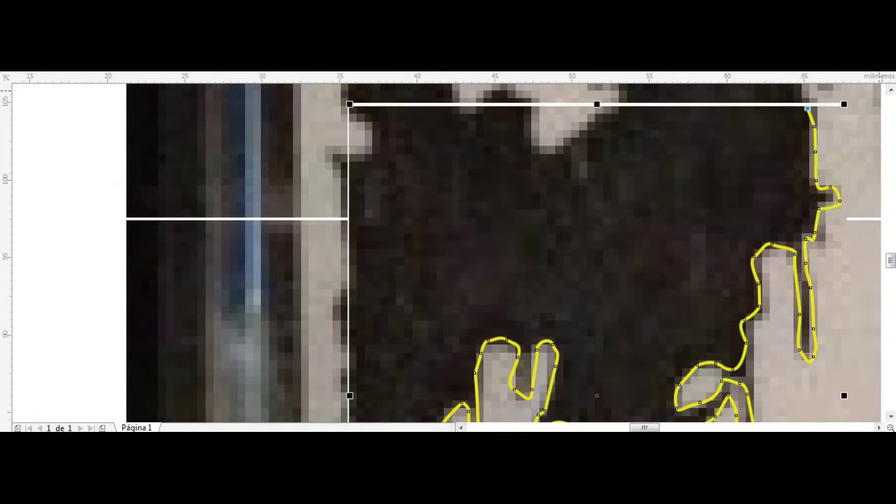
{"action": "scroll", "coordinate": [823, 210], "scroll_direction": "up", "scroll_amount": 4}
{"action": "left_click_drag", "start_coordinate": [826, 211], "coordinate": [849, 180]}
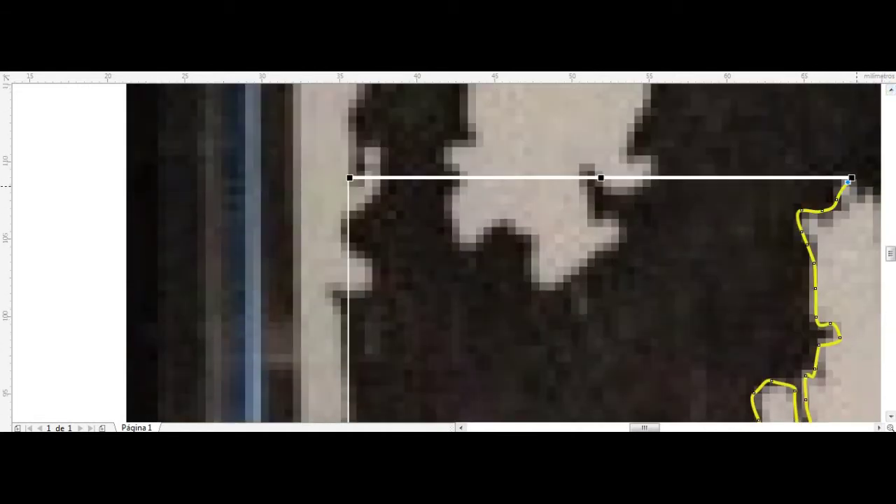
{"action": "scroll", "coordinate": [856, 188], "scroll_direction": "right", "scroll_amount": 5}
{"action": "left_click_drag", "start_coordinate": [529, 210], "coordinate": [533, 239]}
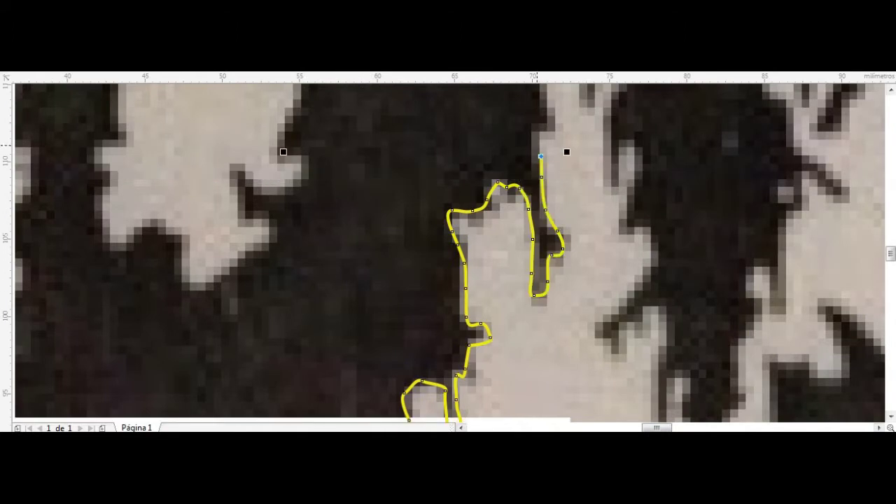
{"action": "left_click_drag", "start_coordinate": [558, 231], "coordinate": [544, 105]}
{"action": "scroll", "coordinate": [545, 105], "scroll_direction": "up", "scroll_amount": 1}
{"action": "scroll", "coordinate": [448, 252], "scroll_direction": "up", "scroll_amount": 5}
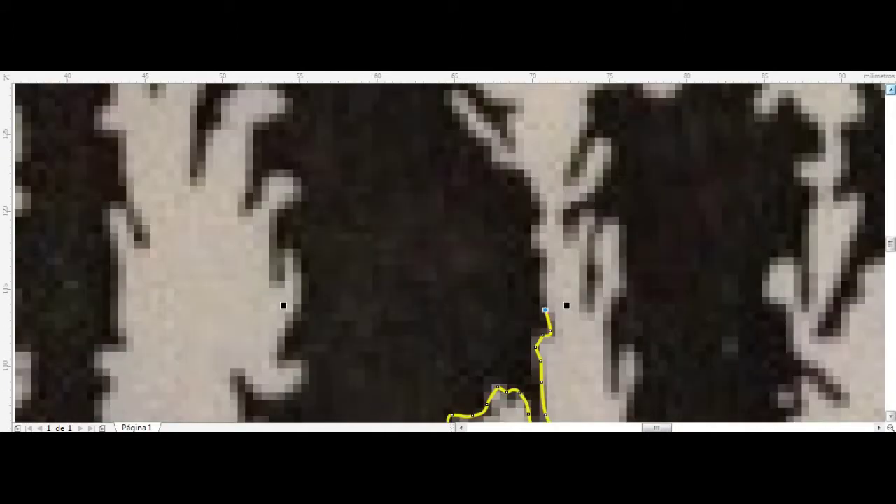
{"action": "mouse_move", "coordinate": [545, 310]}
{"action": "left_mouse_down"}
{"action": "mouse_move", "coordinate": [452, 90]}
{"action": "mouse_move", "coordinate": [511, 126]}
{"action": "left_mouse_up"}
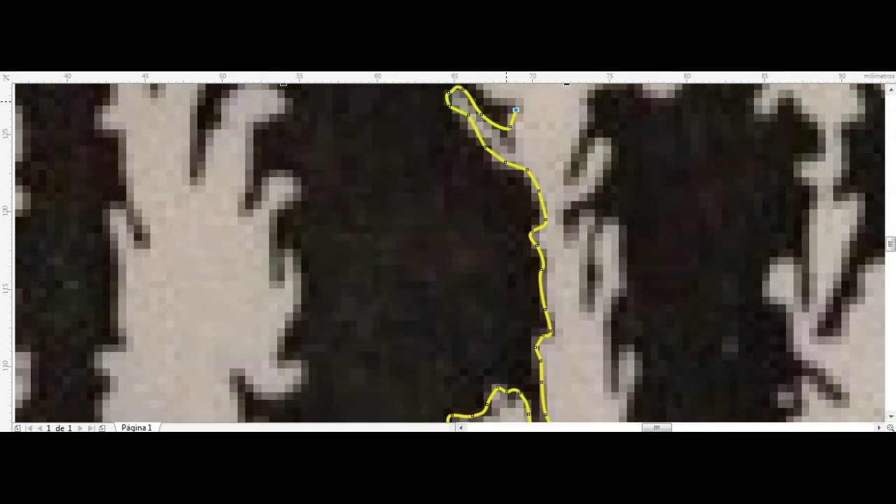
{"action": "scroll", "coordinate": [813, 106], "scroll_direction": "up", "scroll_amount": 1}
{"action": "scroll", "coordinate": [387, 308], "scroll_direction": "up", "scroll_amount": 6}
{"action": "mouse_move", "coordinate": [467, 311]}
{"action": "left_mouse_down"}
{"action": "mouse_move", "coordinate": [456, 260]}
{"action": "mouse_move", "coordinate": [420, 185]}
{"action": "mouse_move", "coordinate": [366, 130]}
{"action": "left_mouse_up"}
Resume the curve from its end node and trace around the notch and leftward along the edge.
{"action": "scroll", "coordinate": [366, 130], "scroll_direction": "up", "scroll_amount": 3}
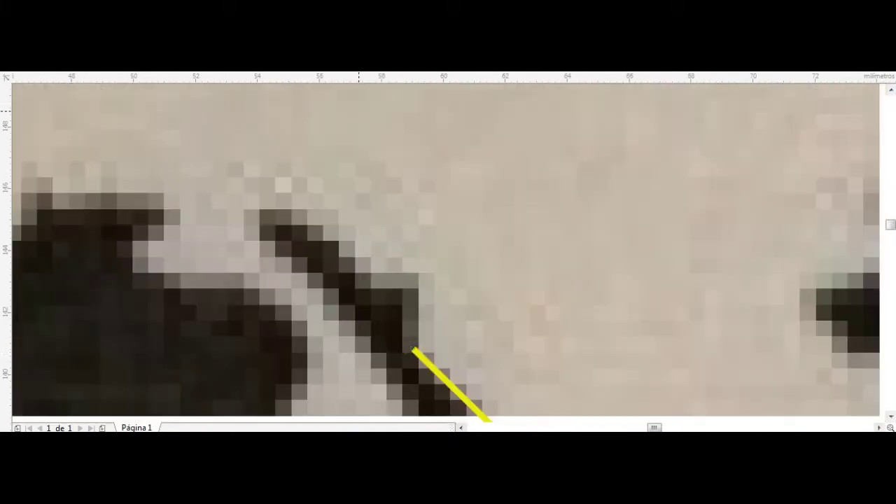
{"action": "mouse_move", "coordinate": [413, 349]}
{"action": "left_mouse_down"}
{"action": "mouse_move", "coordinate": [400, 296]}
{"action": "mouse_move", "coordinate": [344, 260]}
{"action": "mouse_move", "coordinate": [313, 219]}
{"action": "left_mouse_up"}
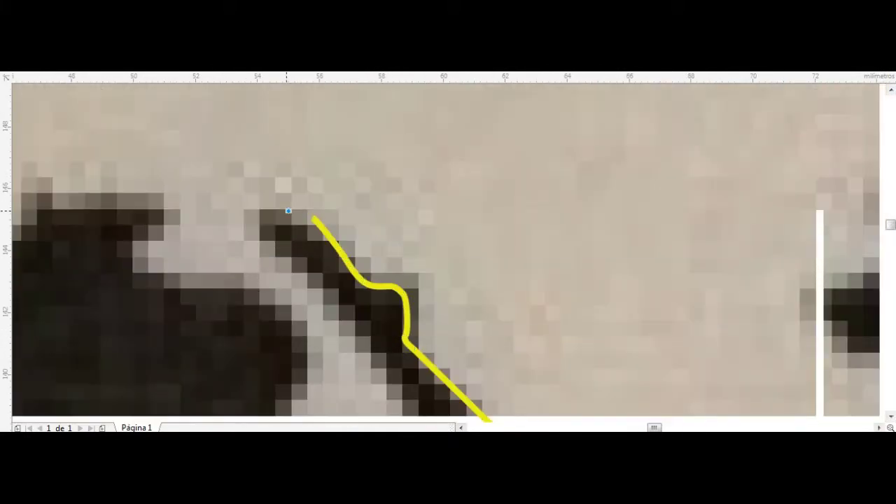
{"action": "scroll", "coordinate": [448, 252], "scroll_direction": "down", "scroll_amount": 3}
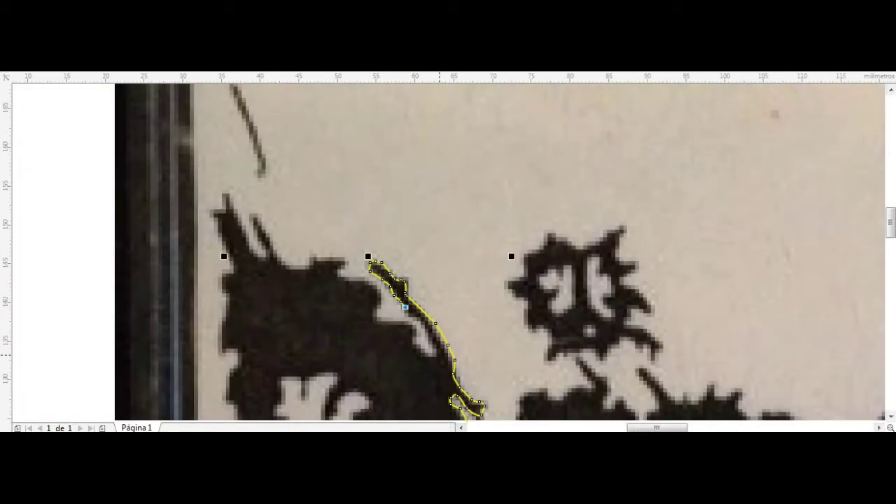
{"action": "scroll", "coordinate": [420, 280], "scroll_direction": "up", "scroll_amount": 3}
{"action": "left_click", "coordinate": [424, 346]}
{"action": "left_click_drag", "start_coordinate": [424, 346], "coordinate": [336, 303]}
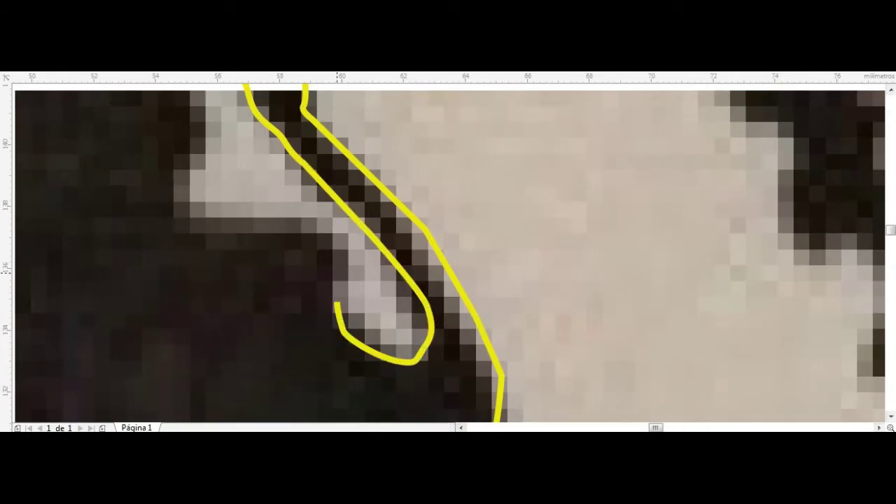
{"action": "left_click_drag", "start_coordinate": [259, 227], "coordinate": [189, 213]}
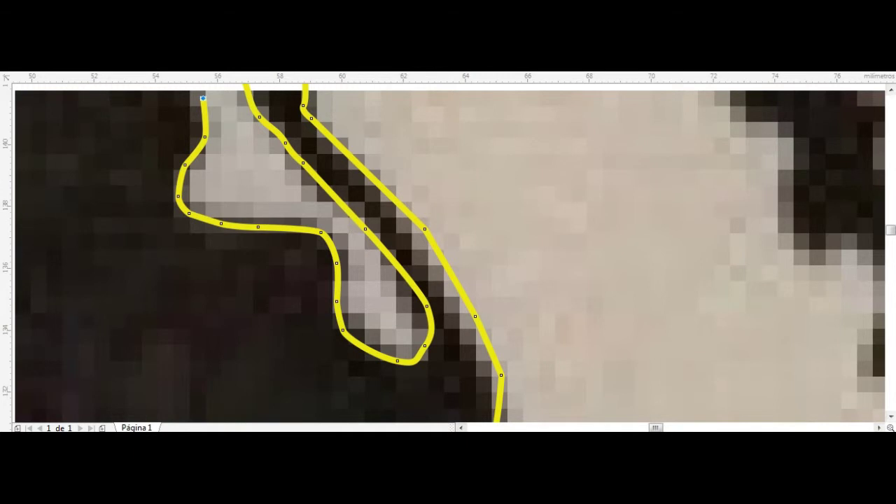
{"action": "scroll", "coordinate": [448, 252], "scroll_direction": "up", "scroll_amount": 3}
{"action": "left_click_drag", "start_coordinate": [203, 337], "coordinate": [66, 291]}
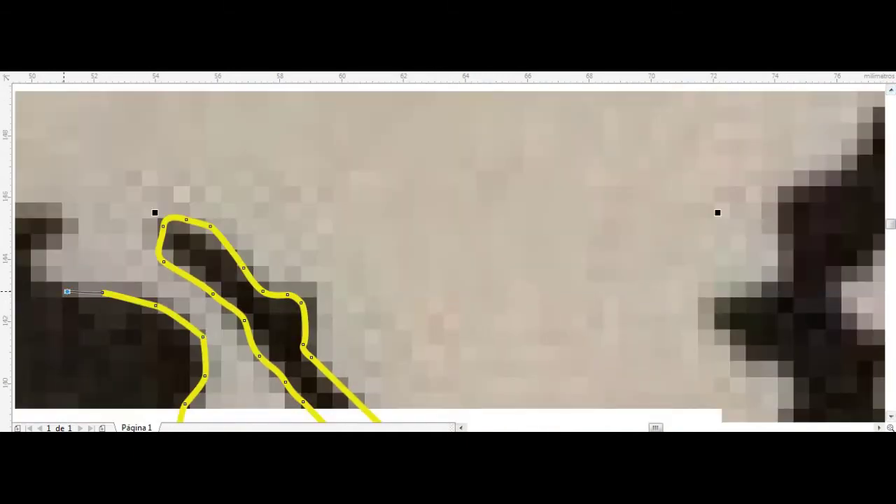
Continue the outline up and left along the D's dark edge with curved segments.
{"action": "scroll", "coordinate": [67, 290], "scroll_direction": "down", "scroll_amount": 3}
{"action": "scroll", "coordinate": [294, 323], "scroll_direction": "up", "scroll_amount": 3}
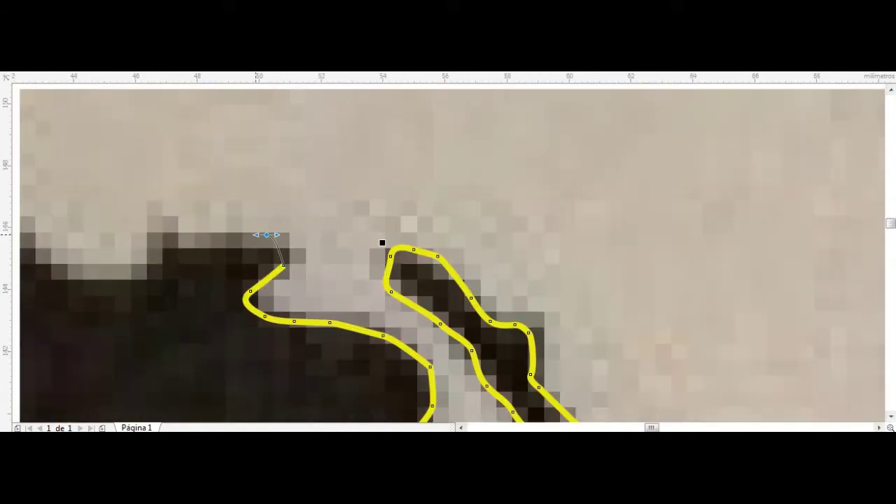
{"action": "left_click_drag", "start_coordinate": [283, 264], "coordinate": [136, 272]}
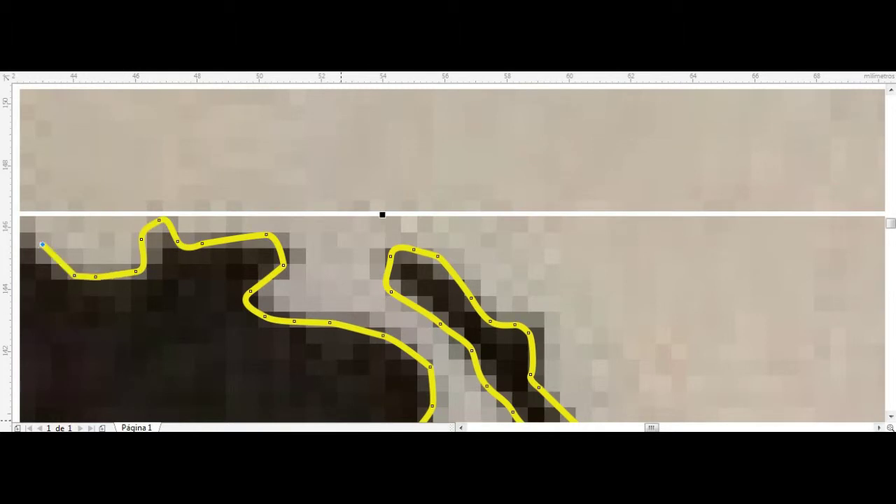
{"action": "scroll", "coordinate": [486, 350], "scroll_direction": "down", "scroll_amount": 2}
{"action": "scroll", "coordinate": [485, 350], "scroll_direction": "down", "scroll_amount": 2}
{"action": "scroll", "coordinate": [486, 350], "scroll_direction": "up", "scroll_amount": 2}
{"action": "left_click_drag", "start_coordinate": [462, 364], "coordinate": [426, 298]}
{"action": "left_click_drag", "start_coordinate": [397, 327], "coordinate": [358, 288]}
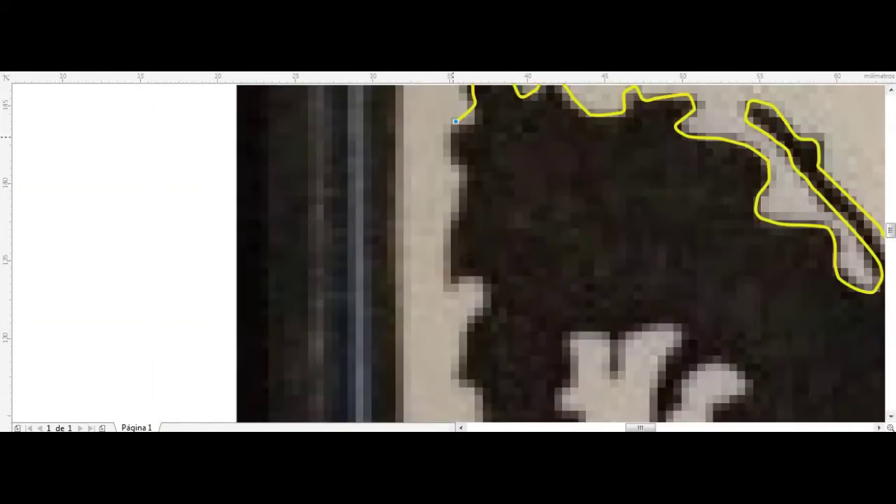
{"action": "left_click_drag", "start_coordinate": [454, 160], "coordinate": [463, 166]}
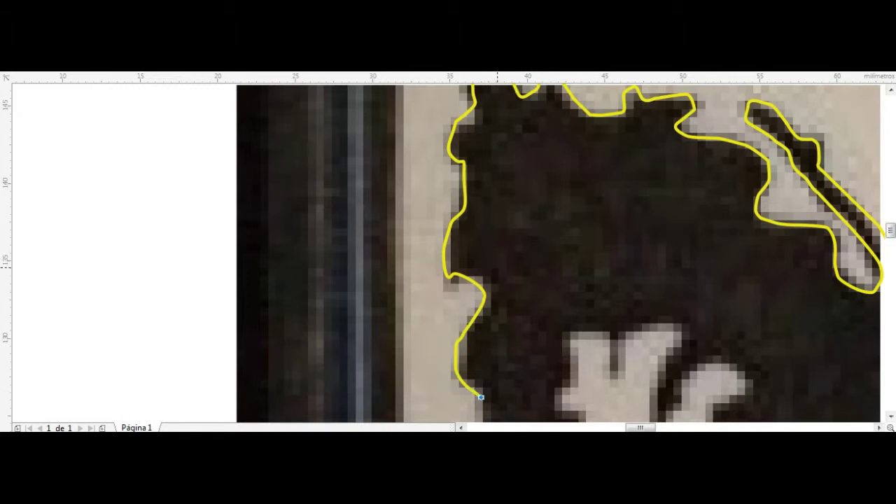
{"action": "scroll", "coordinate": [454, 234], "scroll_direction": "down", "scroll_amount": 2}
{"action": "scroll", "coordinate": [454, 234], "scroll_direction": "up", "scroll_amount": 4}
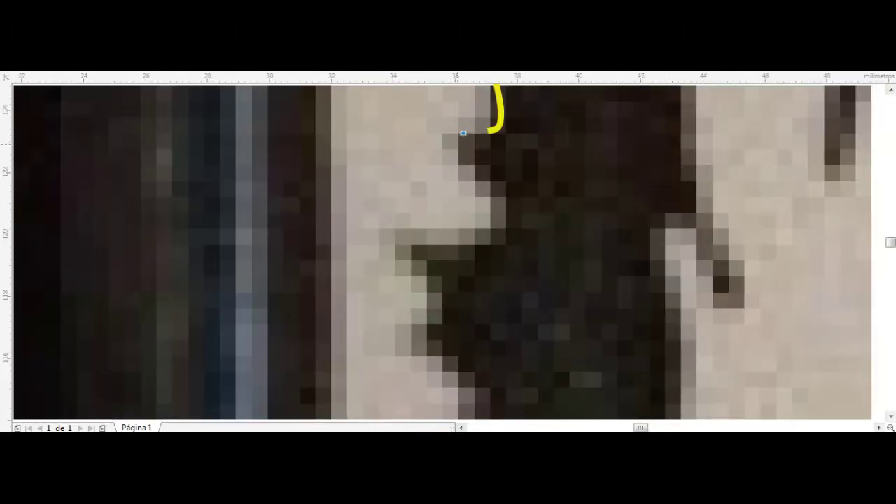
Add zigzag nodes down the D's left edge, looping around its notch.
{"action": "left_click", "coordinate": [460, 310]}
{"action": "left_click", "coordinate": [425, 330]}
{"action": "left_click", "coordinate": [490, 395]}
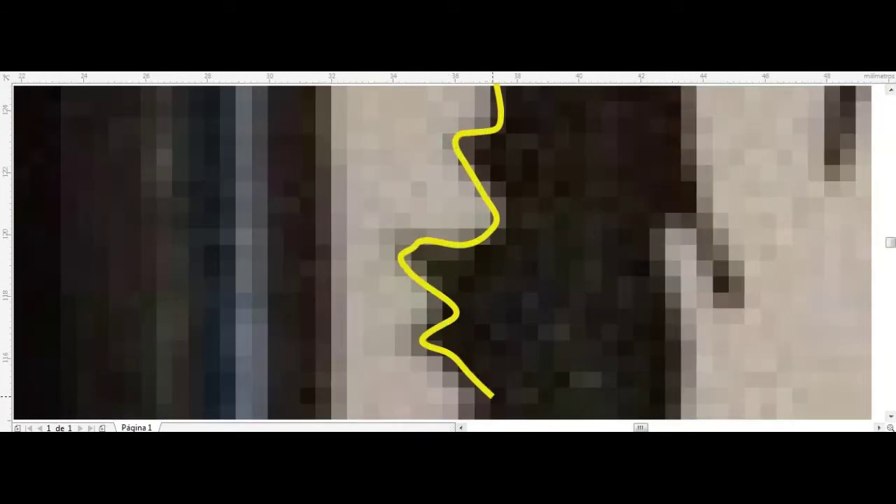
{"action": "scroll", "coordinate": [490, 394], "scroll_direction": "down", "scroll_amount": 2}
{"action": "scroll", "coordinate": [490, 336], "scroll_direction": "up", "scroll_amount": 1}
{"action": "left_click_drag", "start_coordinate": [449, 294], "coordinate": [456, 315]}
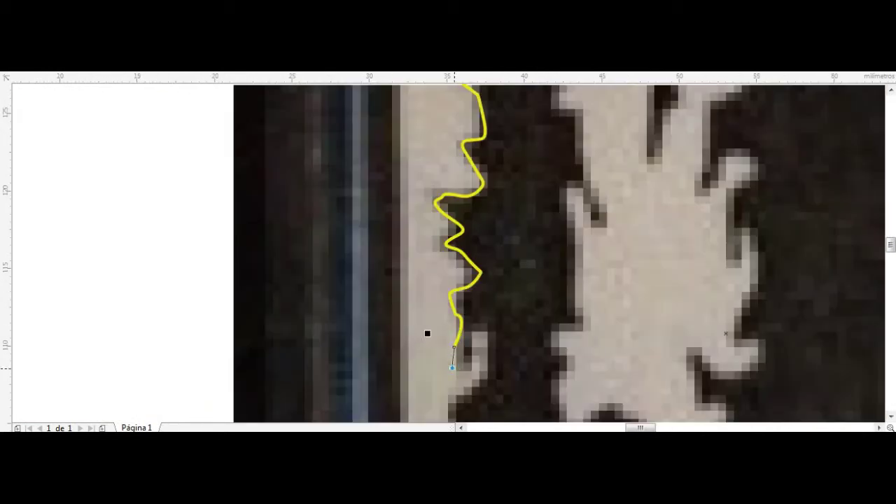
{"action": "left_click", "coordinate": [459, 399]}
{"action": "scroll", "coordinate": [426, 334], "scroll_direction": "down", "scroll_amount": 1}
{"action": "scroll", "coordinate": [438, 212], "scroll_direction": "up", "scroll_amount": 1}
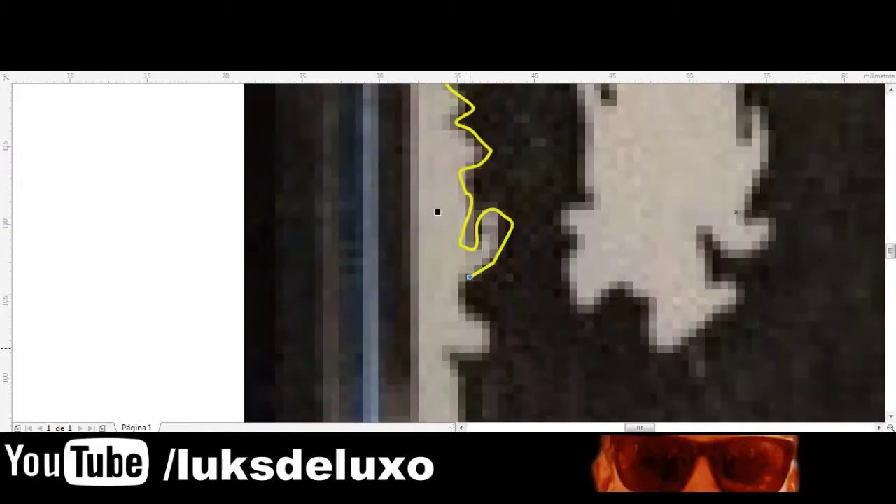
Place the final wavy nodes down the edge and close the D outline on its start node.
{"action": "left_click", "coordinate": [464, 321]}
{"action": "left_click", "coordinate": [458, 359]}
{"action": "scroll", "coordinate": [459, 358], "scroll_direction": "down", "scroll_amount": 1}
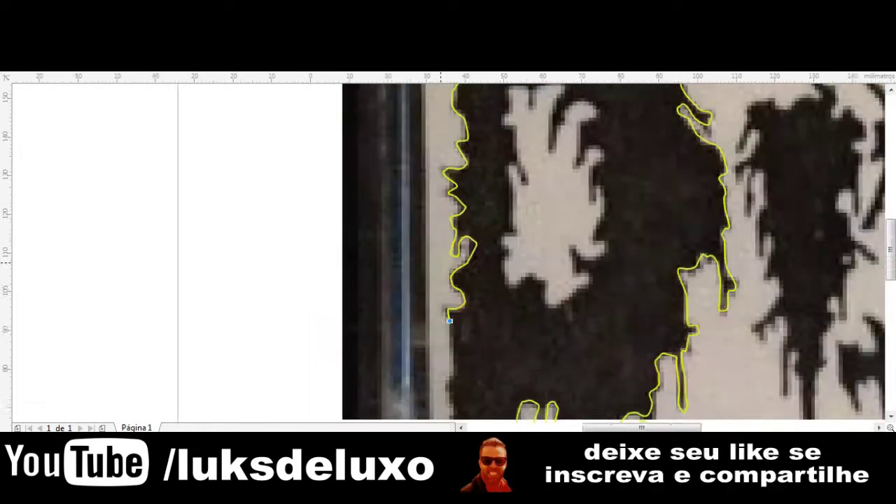
{"action": "scroll", "coordinate": [420, 159], "scroll_direction": "up", "scroll_amount": 1}
{"action": "left_click", "coordinate": [419, 289]}
{"action": "left_click", "coordinate": [429, 329]}
{"action": "left_click_drag", "start_coordinate": [420, 368], "coordinate": [435, 377]}
{"action": "scroll", "coordinate": [435, 378], "scroll_direction": "down", "scroll_amount": 1}
{"action": "scroll", "coordinate": [475, 140], "scroll_direction": "up", "scroll_amount": 1}
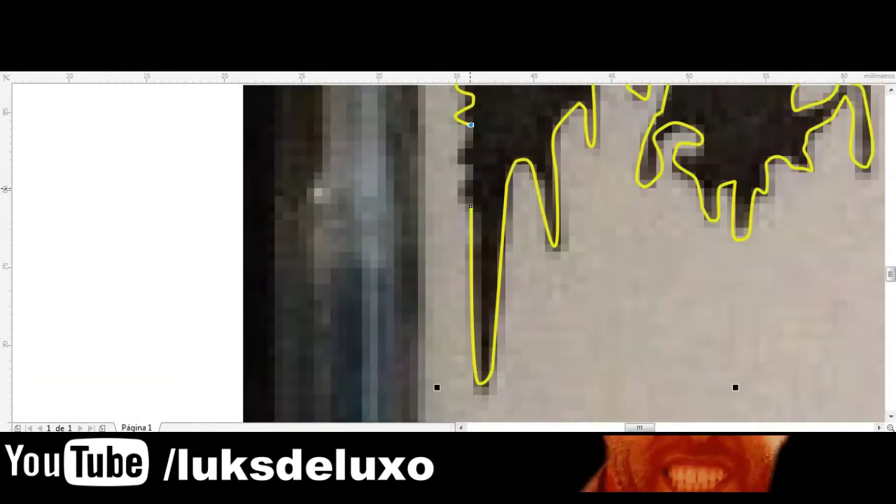
{"action": "left_click", "coordinate": [469, 143]}
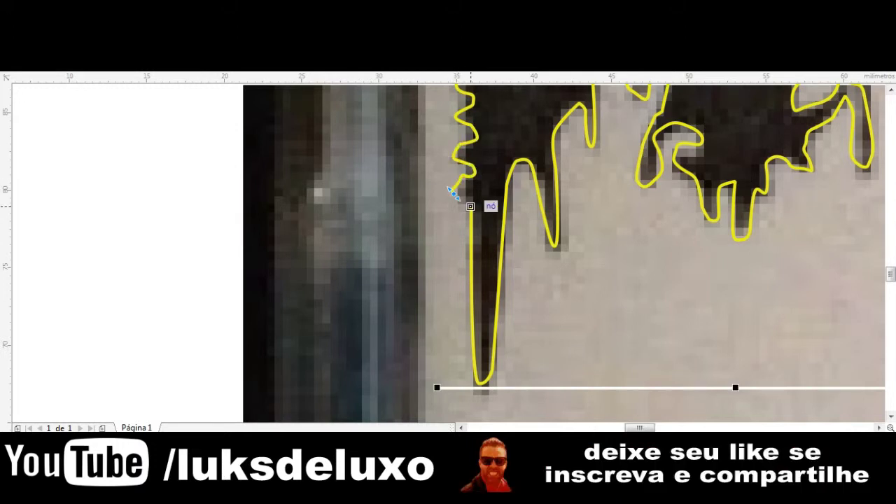
{"action": "scroll", "coordinate": [491, 200], "scroll_direction": "down", "scroll_amount": 2}
{"action": "scroll", "coordinate": [467, 201], "scroll_direction": "down", "scroll_amount": 2}
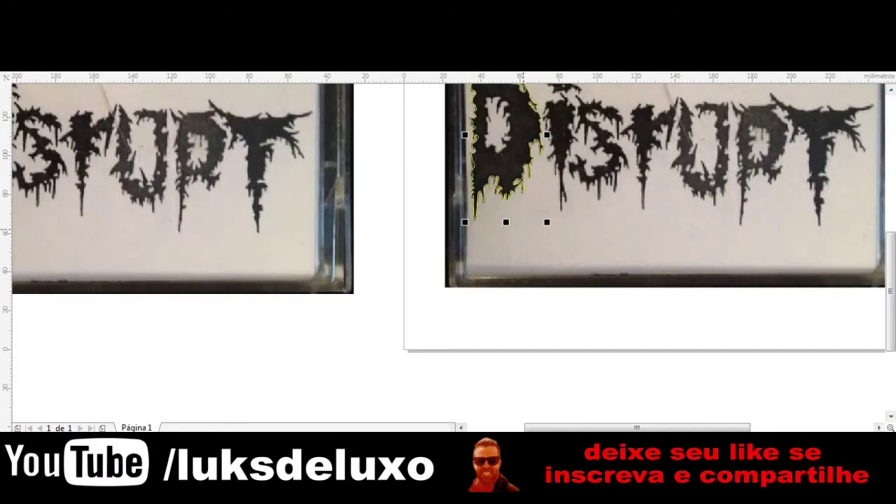
Start a new curve along the hand-shaped hole's left edge, past its notch and up its right edge.
{"action": "scroll", "coordinate": [497, 103], "scroll_direction": "up", "scroll_amount": 4}
{"action": "scroll", "coordinate": [497, 103], "scroll_direction": "down", "scroll_amount": 1}
{"action": "scroll", "coordinate": [447, 215], "scroll_direction": "up", "scroll_amount": 2}
{"action": "mouse_move", "coordinate": [431, 213]}
{"action": "left_mouse_down"}
{"action": "mouse_move", "coordinate": [445, 344]}
{"action": "mouse_move", "coordinate": [424, 397]}
{"action": "left_mouse_up"}
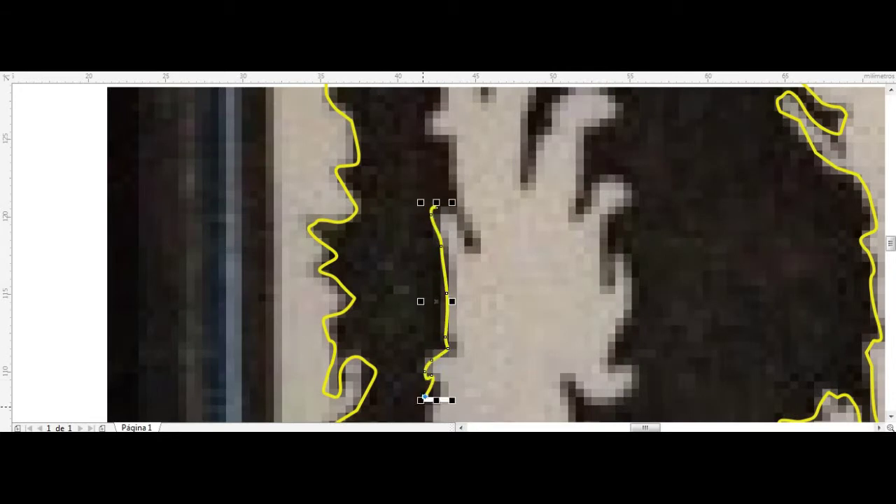
{"action": "scroll", "coordinate": [423, 405], "scroll_direction": "down", "scroll_amount": 1}
{"action": "scroll", "coordinate": [391, 180], "scroll_direction": "up", "scroll_amount": 1}
{"action": "left_click_drag", "start_coordinate": [427, 170], "coordinate": [519, 210]}
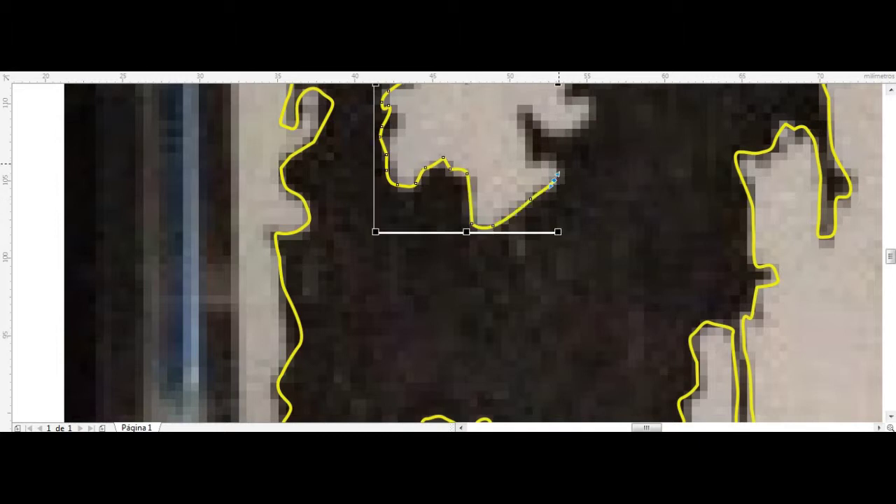
{"action": "left_click_drag", "start_coordinate": [573, 126], "coordinate": [595, 94]}
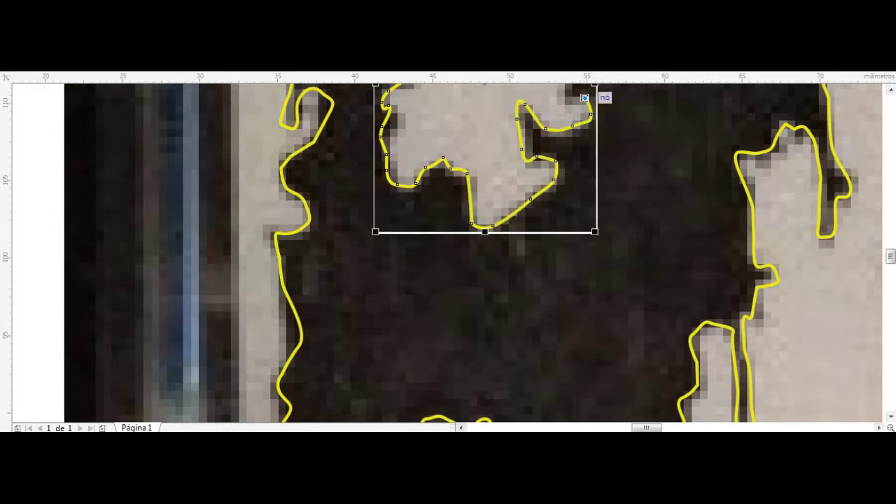
{"action": "scroll", "coordinate": [600, 94], "scroll_direction": "up", "scroll_amount": 1}
{"action": "scroll", "coordinate": [600, 210], "scroll_direction": "up", "scroll_amount": 4}
{"action": "left_click_drag", "start_coordinate": [562, 251], "coordinate": [572, 177]}
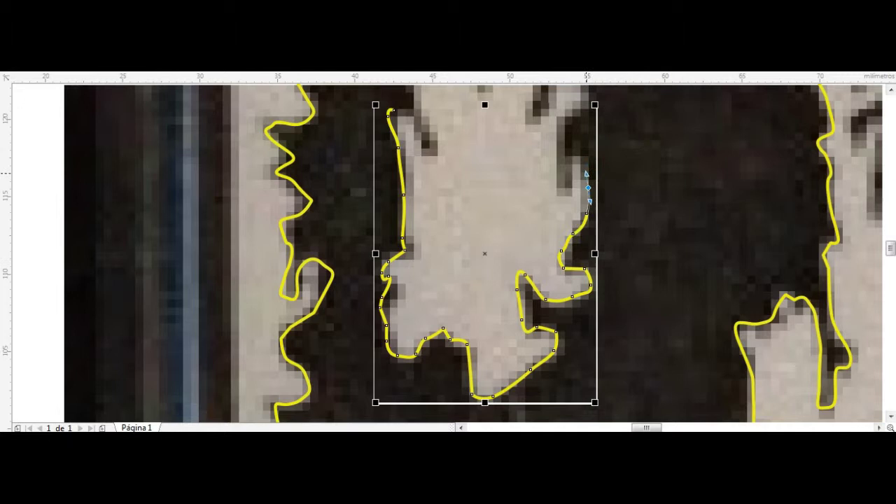
Trace over the finger tops and down the hand's left side, closing it into a black-filled shape.
{"action": "left_click", "coordinate": [583, 95]}
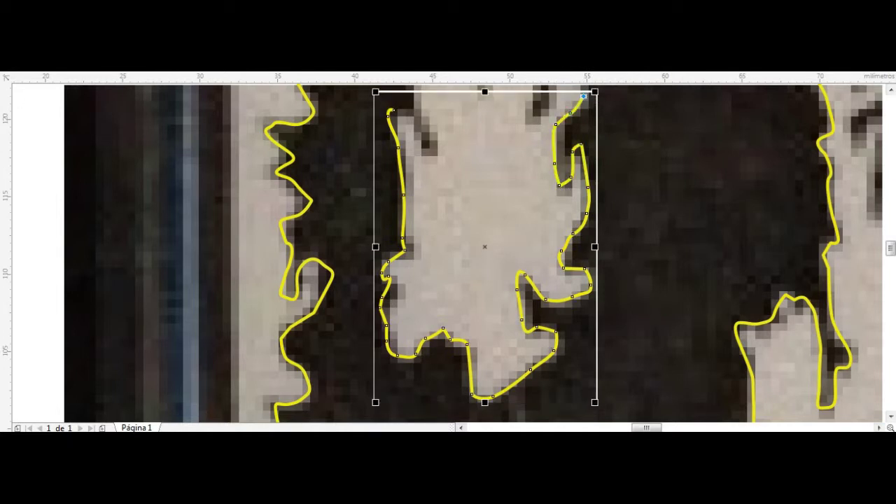
{"action": "scroll", "coordinate": [473, 253], "scroll_direction": "up", "scroll_amount": 3}
{"action": "mouse_move", "coordinate": [571, 211]}
{"action": "left_mouse_down"}
{"action": "mouse_move", "coordinate": [555, 218]}
{"action": "mouse_move", "coordinate": [532, 188]}
{"action": "mouse_move", "coordinate": [562, 137]}
{"action": "mouse_move", "coordinate": [536, 129]}
{"action": "mouse_move", "coordinate": [478, 228]}
{"action": "left_mouse_up"}
{"action": "left_click_drag", "start_coordinate": [477, 160], "coordinate": [504, 88]}
{"action": "scroll", "coordinate": [483, 140], "scroll_direction": "up", "scroll_amount": 2}
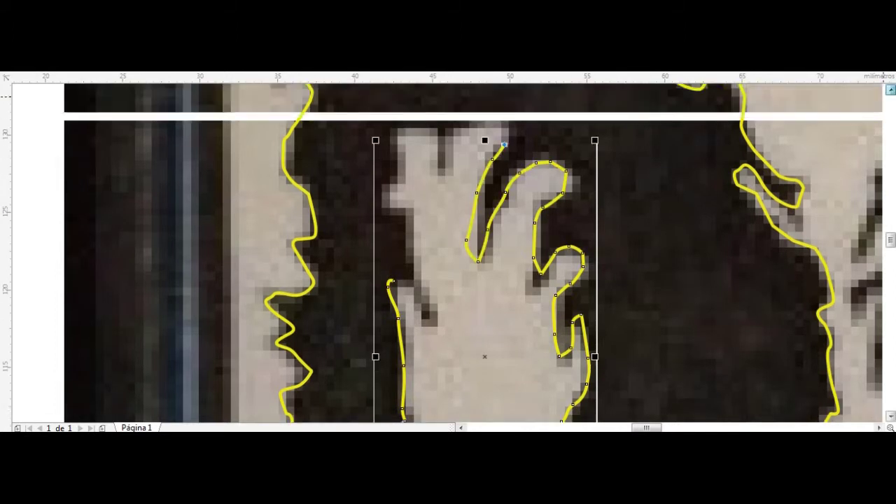
{"action": "left_click", "coordinate": [459, 161]}
{"action": "left_click_drag", "start_coordinate": [420, 164], "coordinate": [403, 166]}
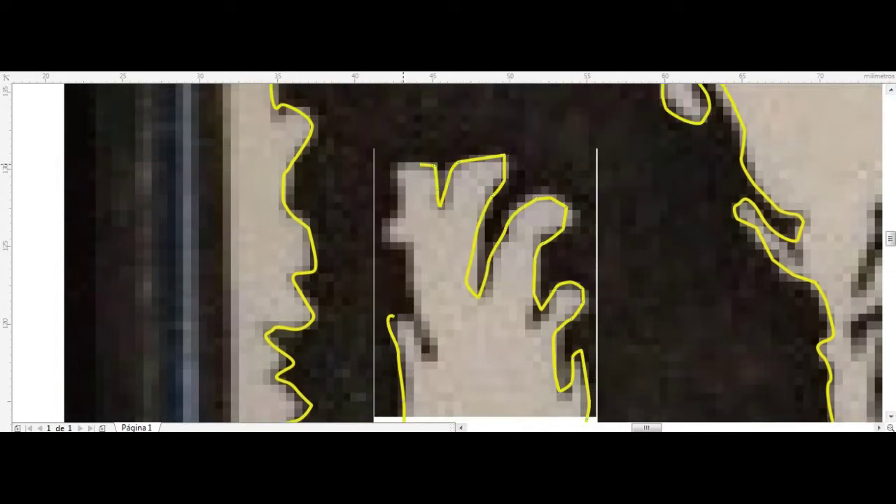
{"action": "left_click", "coordinate": [384, 223]}
{"action": "left_click", "coordinate": [392, 246]}
{"action": "left_click_drag", "start_coordinate": [409, 256], "coordinate": [409, 270]}
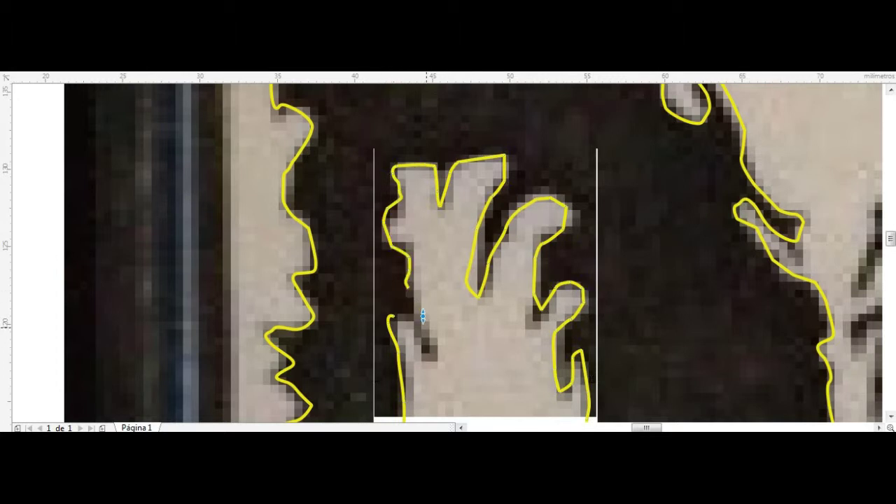
{"action": "left_click", "coordinate": [392, 317]}
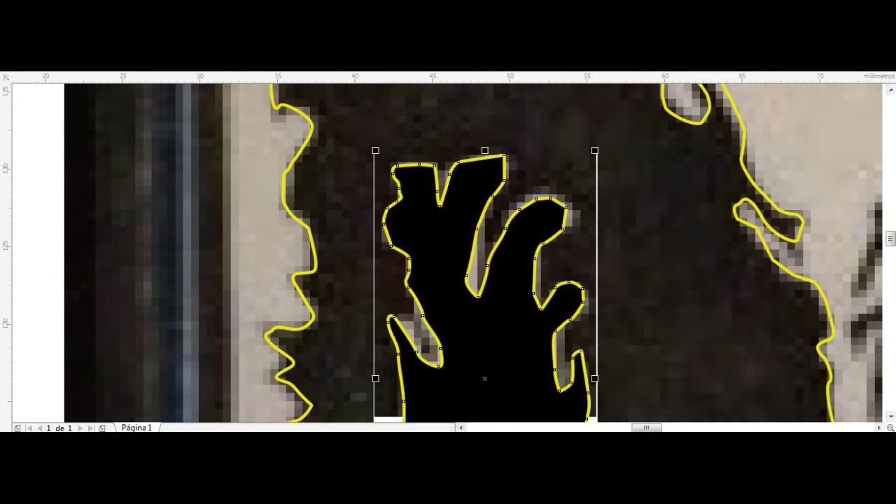
Combine the hand curve into the D as a hole (Ctrl+L) and smooth its outline with the Smooth brush.
{"action": "key", "text": "ctrl+l"}
{"action": "scroll", "coordinate": [393, 317], "scroll_direction": "down", "scroll_amount": 4}
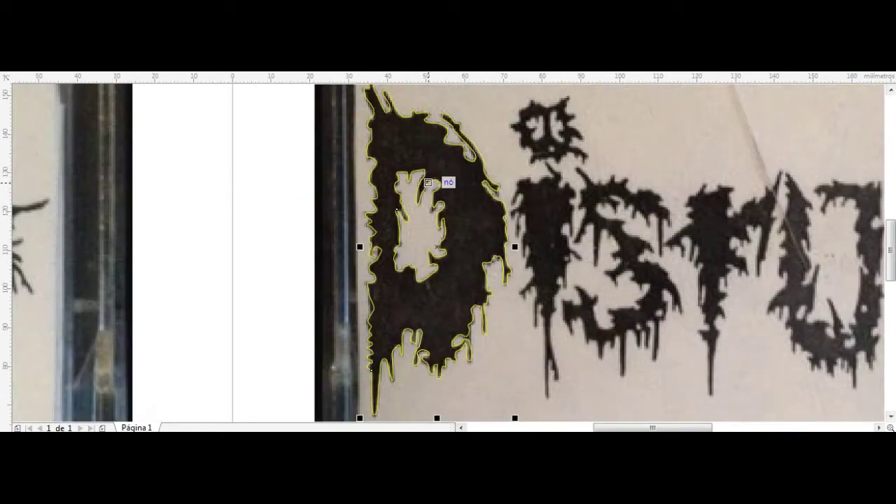
{"action": "left_click", "coordinate": [6, 94]}
{"action": "left_click", "coordinate": [6, 94]}
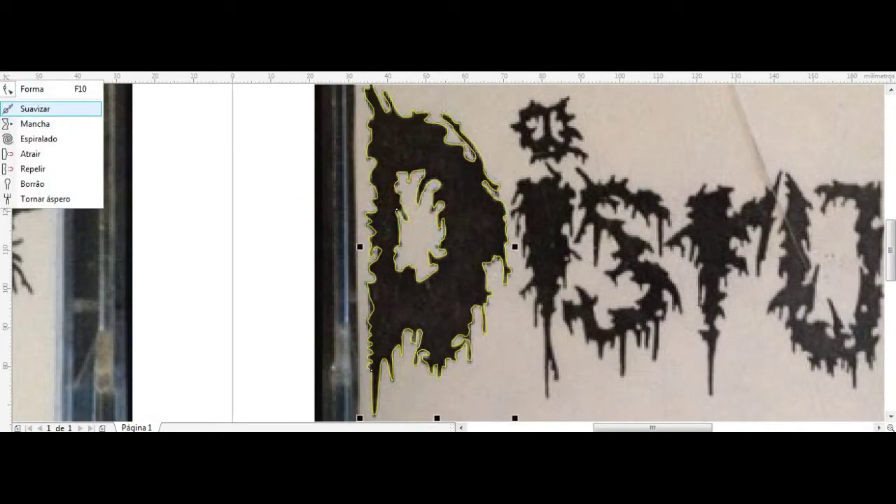
{"action": "left_click", "coordinate": [28, 105]}
{"action": "left_click_drag", "start_coordinate": [410, 330], "coordinate": [371, 145]}
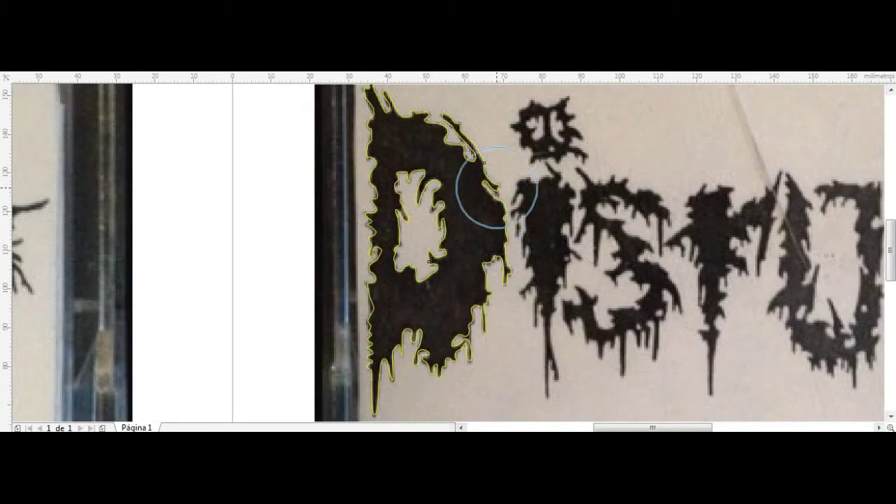
{"action": "left_click", "coordinate": [5, 250]}
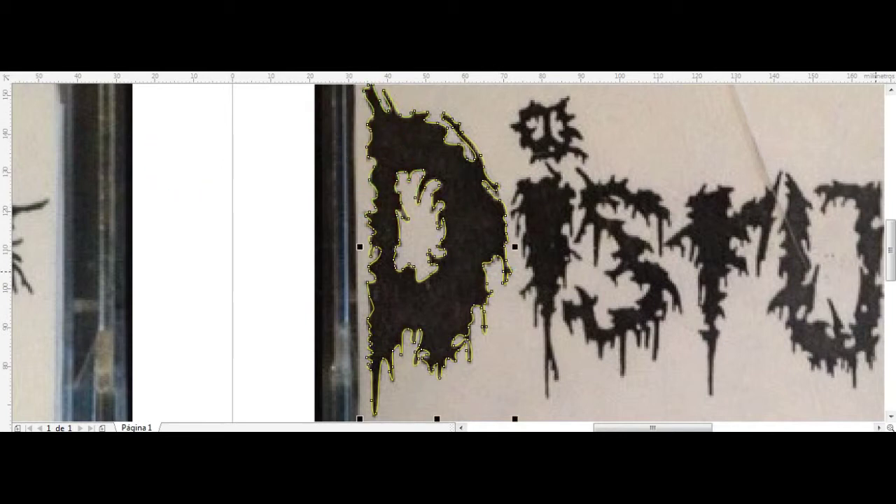
Start a Bezier outline down the next dark letter's edge and around its notch.
{"action": "scroll", "coordinate": [515, 199], "scroll_direction": "up", "scroll_amount": 3}
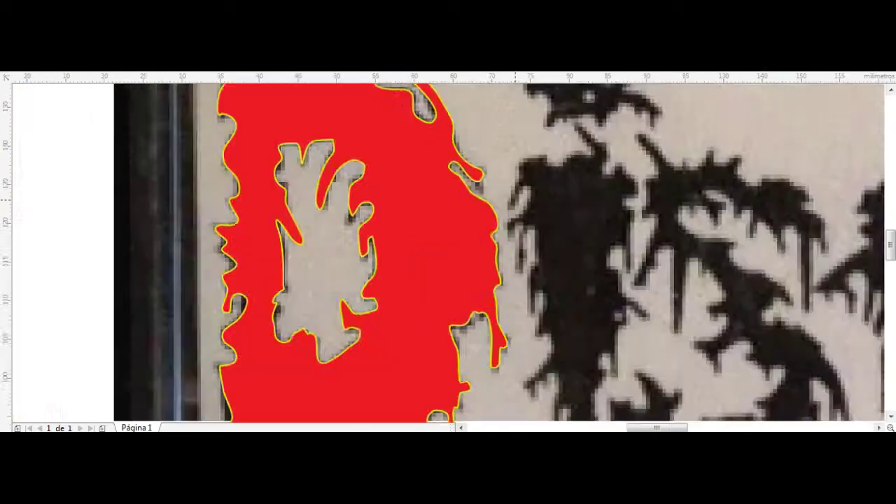
{"action": "mouse_move", "coordinate": [552, 186]}
{"action": "left_mouse_down"}
{"action": "mouse_move", "coordinate": [497, 250]}
{"action": "mouse_move", "coordinate": [527, 348]}
{"action": "mouse_move", "coordinate": [546, 364]}
{"action": "left_mouse_up"}
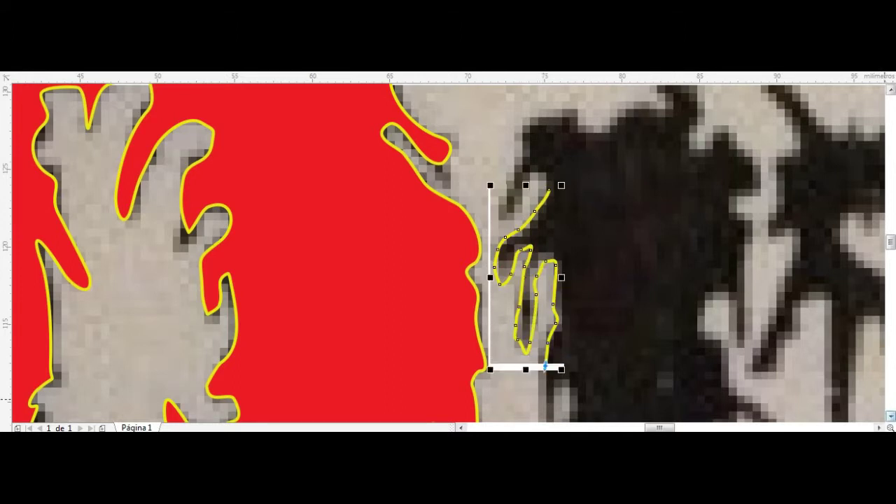
{"action": "scroll", "coordinate": [546, 364], "scroll_direction": "down", "scroll_amount": 2}
{"action": "scroll", "coordinate": [519, 280], "scroll_direction": "up", "scroll_amount": 2}
{"action": "left_click_drag", "start_coordinate": [574, 254], "coordinate": [588, 371]}
{"action": "scroll", "coordinate": [588, 371], "scroll_direction": "down", "scroll_amount": 3}
{"action": "scroll", "coordinate": [581, 175], "scroll_direction": "up", "scroll_amount": 3}
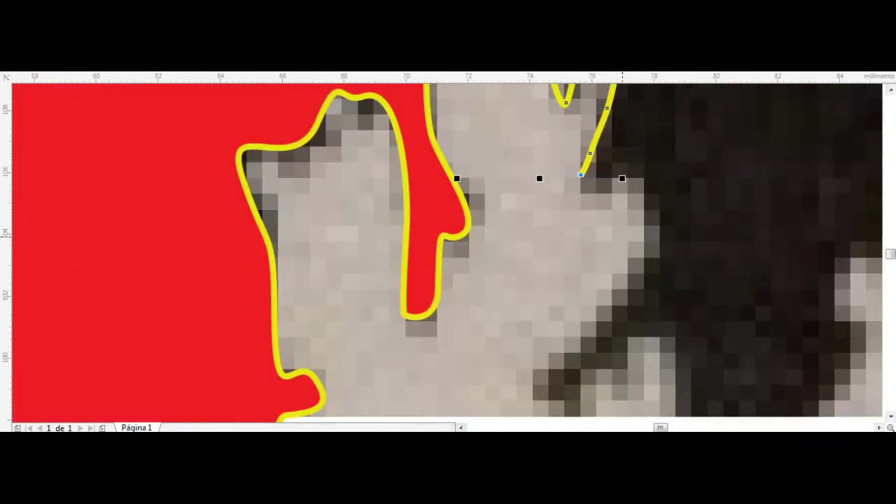
{"action": "left_click_drag", "start_coordinate": [580, 174], "coordinate": [537, 382]}
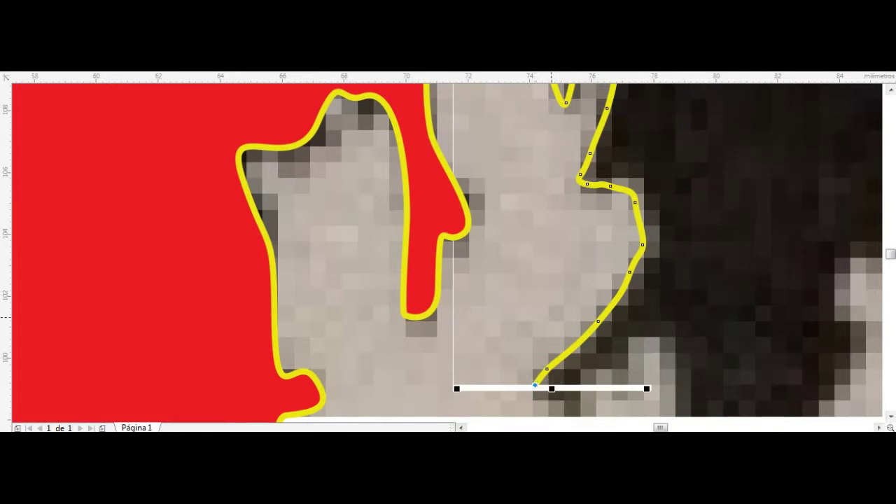
{"action": "scroll", "coordinate": [536, 382], "scroll_direction": "down", "scroll_amount": 3}
{"action": "scroll", "coordinate": [516, 280], "scroll_direction": "up", "scroll_amount": 3}
{"action": "left_click_drag", "start_coordinate": [543, 294], "coordinate": [651, 304]}
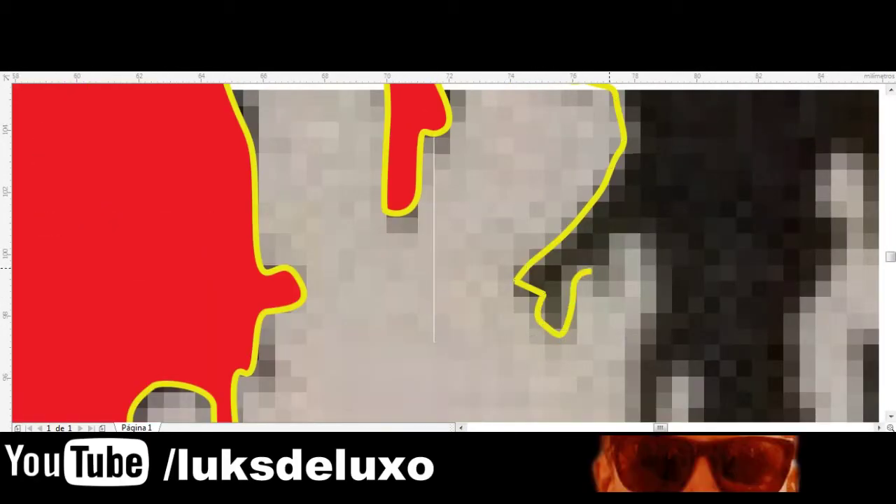
{"action": "scroll", "coordinate": [623, 365], "scroll_direction": "down", "scroll_amount": 3}
{"action": "scroll", "coordinate": [658, 87], "scroll_direction": "up", "scroll_amount": 3}
{"action": "mouse_move", "coordinate": [658, 87]}
{"action": "left_mouse_down"}
{"action": "mouse_move", "coordinate": [658, 335]}
{"action": "mouse_move", "coordinate": [721, 334]}
{"action": "left_mouse_up"}
{"action": "scroll", "coordinate": [722, 334], "scroll_direction": "down", "scroll_amount": 2}
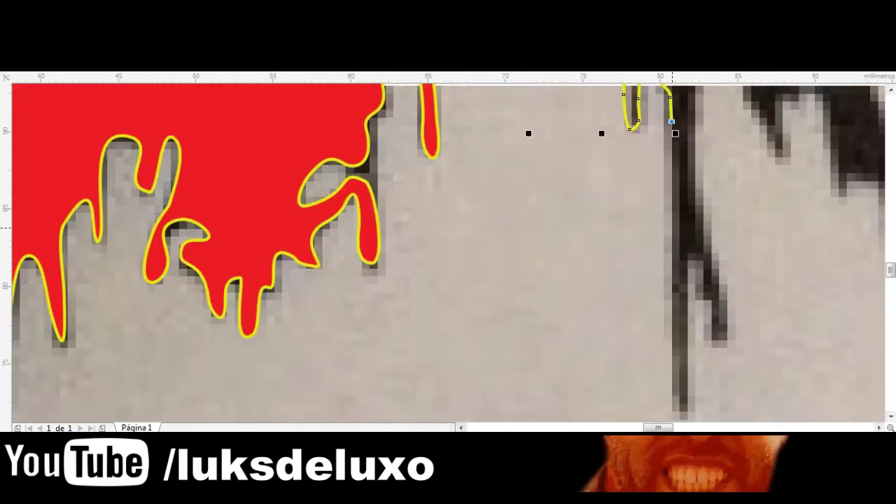
{"action": "scroll", "coordinate": [668, 279], "scroll_direction": "up", "scroll_amount": 1}
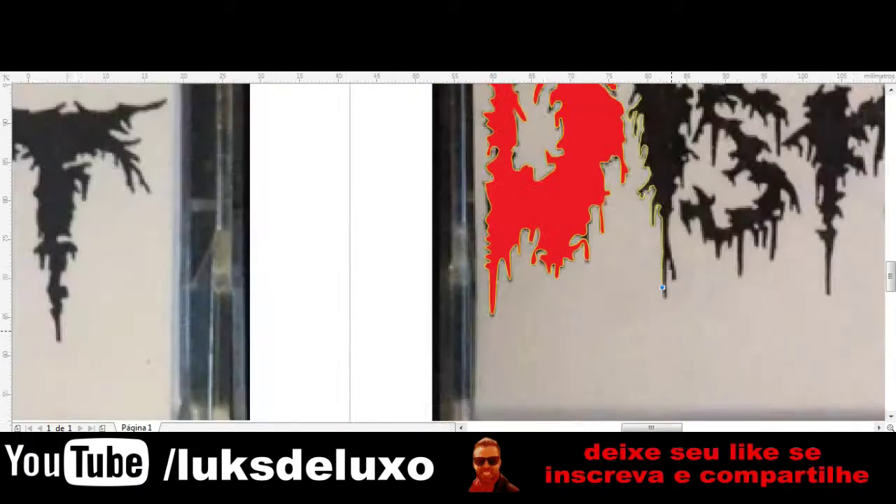
{"action": "scroll", "coordinate": [668, 279], "scroll_direction": "down", "scroll_amount": 2}
{"action": "scroll", "coordinate": [642, 231], "scroll_direction": "up", "scroll_amount": 2}
Resume the unfinished yellow trace, curving it along the drip edge and around its loop.
{"action": "left_click", "coordinate": [642, 231]}
{"action": "scroll", "coordinate": [642, 231], "scroll_direction": "down", "scroll_amount": 2}
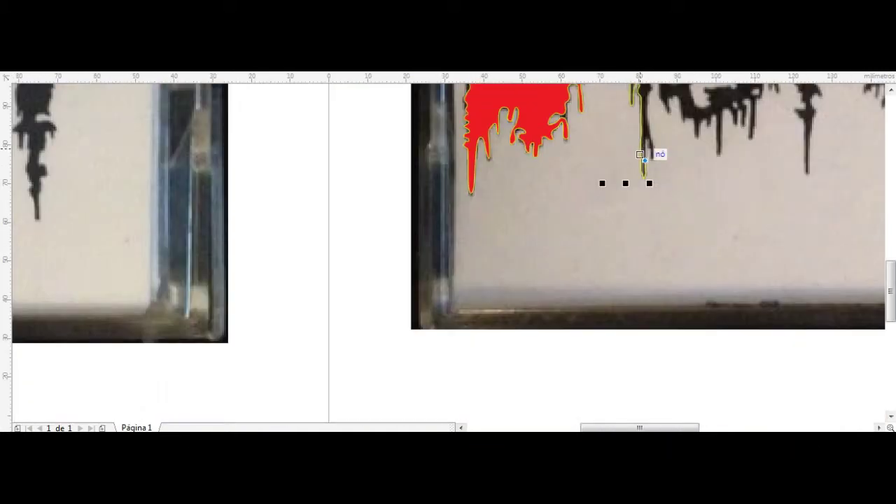
{"action": "scroll", "coordinate": [645, 150], "scroll_direction": "up", "scroll_amount": 2}
{"action": "left_click", "coordinate": [675, 209]}
{"action": "left_click_drag", "start_coordinate": [699, 214], "coordinate": [696, 186]}
{"action": "scroll", "coordinate": [666, 105], "scroll_direction": "up", "scroll_amount": 1}
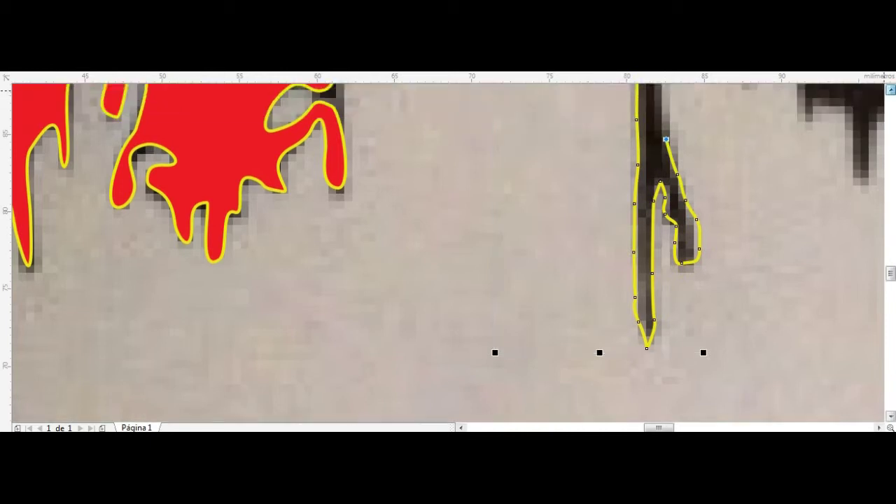
{"action": "scroll", "coordinate": [662, 175], "scroll_direction": "up", "scroll_amount": 4}
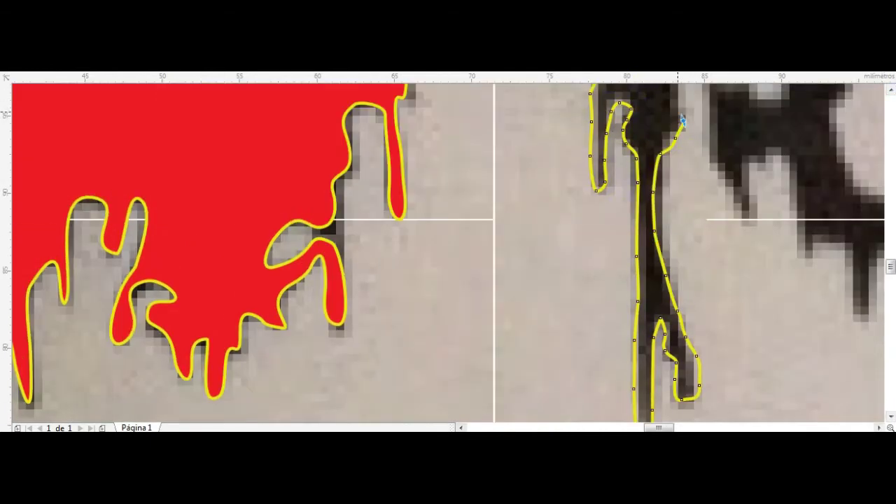
{"action": "scroll", "coordinate": [670, 109], "scroll_direction": "up", "scroll_amount": 5}
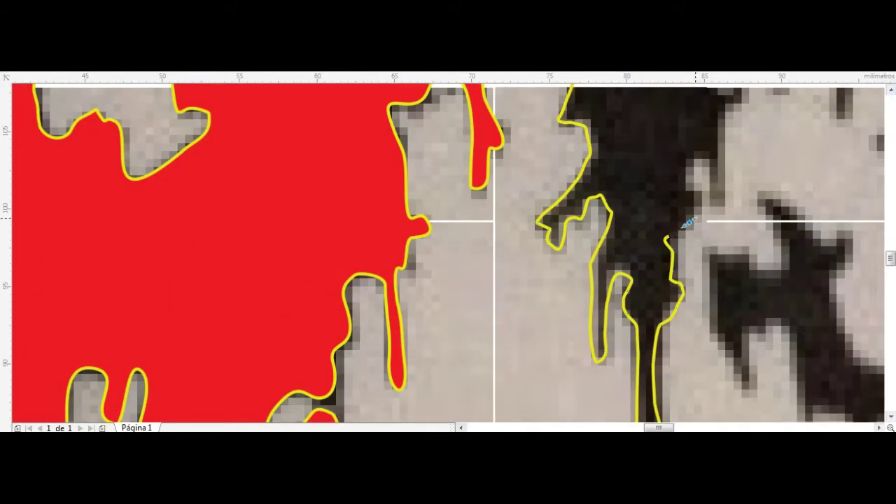
{"action": "left_click_drag", "start_coordinate": [724, 191], "coordinate": [721, 164]}
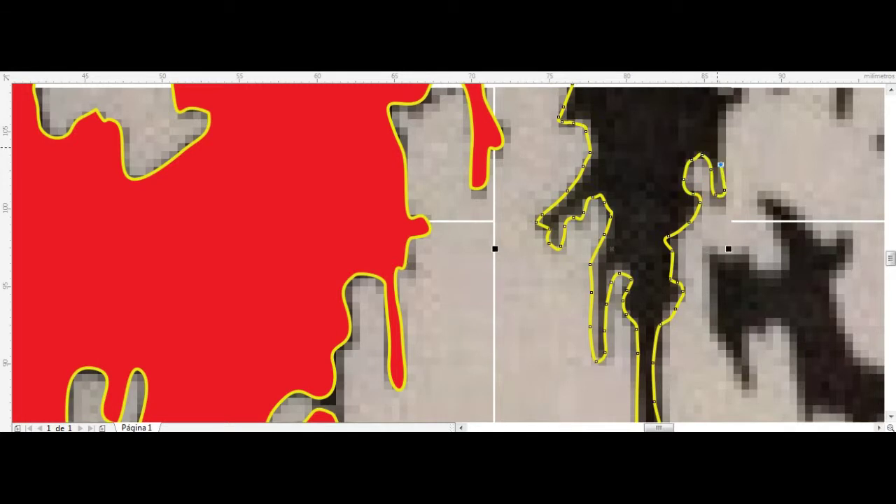
{"action": "scroll", "coordinate": [759, 109], "scroll_direction": "up", "scroll_amount": 5}
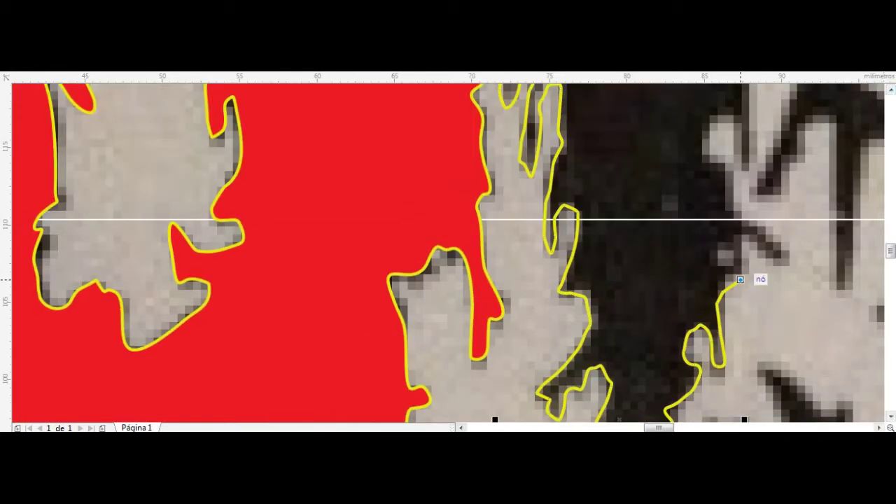
{"action": "left_click_drag", "start_coordinate": [788, 259], "coordinate": [777, 232]}
{"action": "left_click_drag", "start_coordinate": [722, 114], "coordinate": [741, 134]}
Trace up the shape's edge and spike, then close the outline into a filled shape.
{"action": "left_click", "coordinate": [747, 164]}
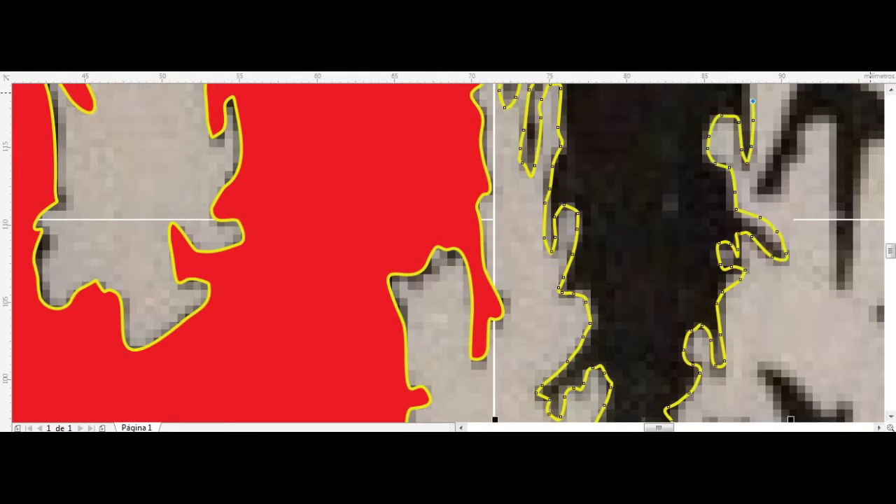
{"action": "scroll", "coordinate": [752, 102], "scroll_direction": "up", "scroll_amount": 3}
{"action": "left_click", "coordinate": [734, 239]}
{"action": "left_click", "coordinate": [731, 156]}
{"action": "left_click", "coordinate": [716, 173]}
{"action": "left_click", "coordinate": [696, 181]}
{"action": "left_click", "coordinate": [697, 118]}
{"action": "scroll", "coordinate": [754, 209], "scroll_direction": "up", "scroll_amount": 1}
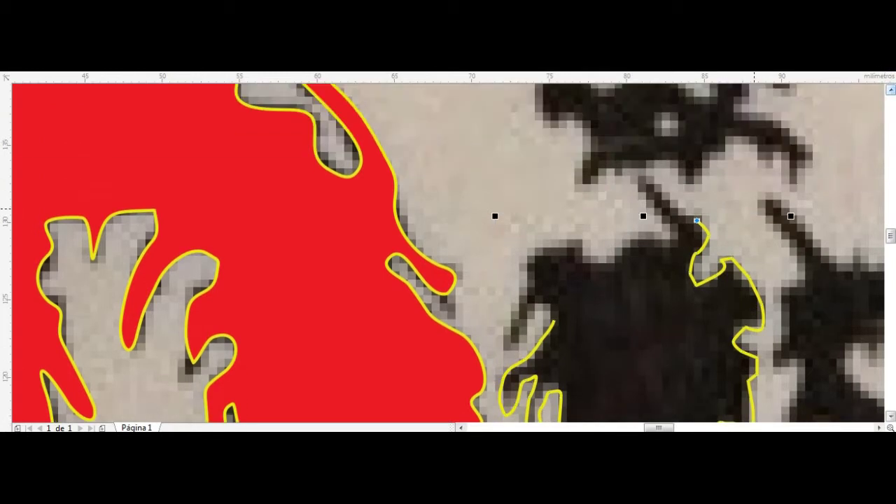
{"action": "left_click", "coordinate": [633, 176]}
{"action": "left_click", "coordinate": [669, 237]}
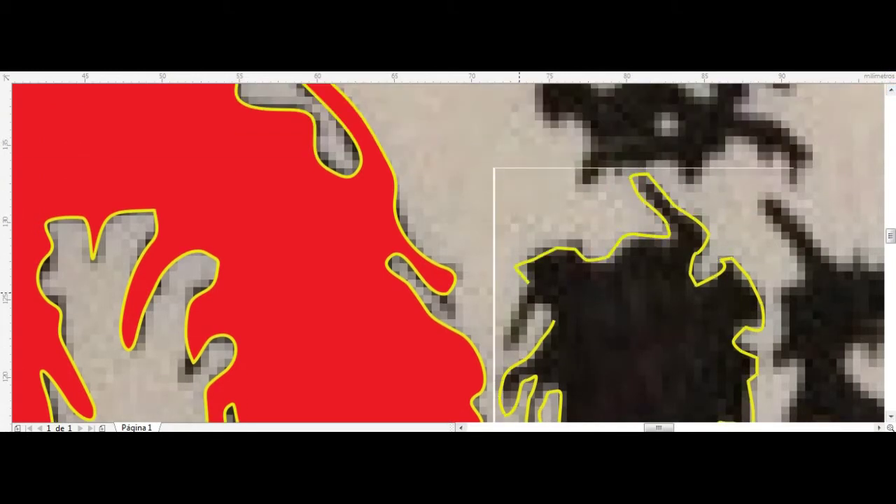
{"action": "left_click", "coordinate": [555, 319]}
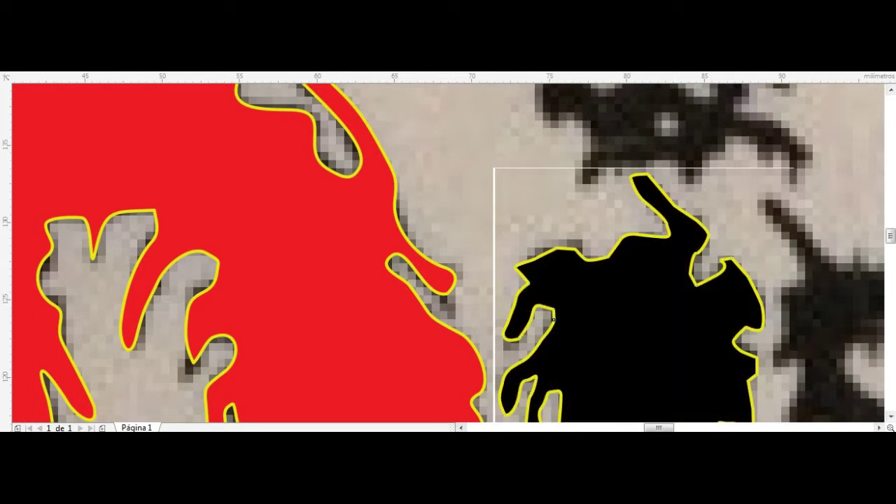
{"action": "scroll", "coordinate": [716, 197], "scroll_direction": "up", "scroll_amount": 1}
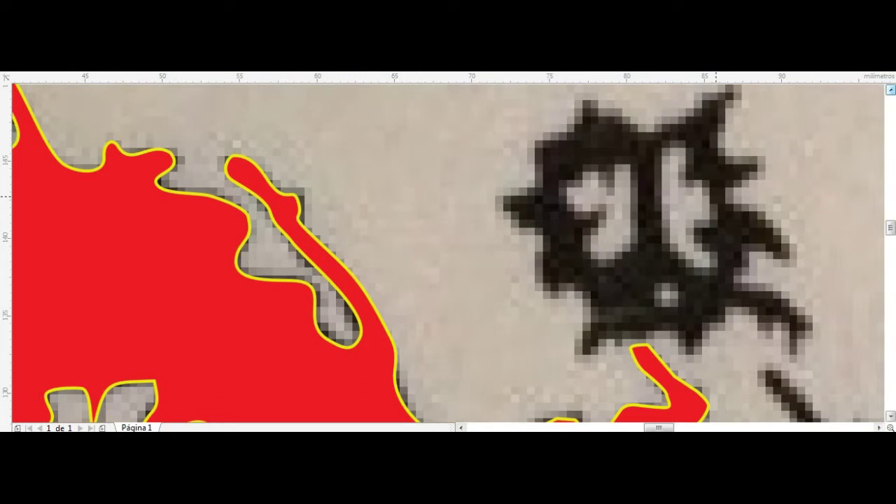
Trace the spiky blob above the I as a closed outline.
{"action": "mouse_move", "coordinate": [580, 334]}
{"action": "left_mouse_down"}
{"action": "mouse_move", "coordinate": [582, 348]}
{"action": "mouse_move", "coordinate": [650, 329]}
{"action": "mouse_move", "coordinate": [689, 353]}
{"action": "mouse_move", "coordinate": [720, 343]}
{"action": "mouse_move", "coordinate": [744, 308]}
{"action": "mouse_move", "coordinate": [779, 317]}
{"action": "mouse_move", "coordinate": [795, 350]}
{"action": "mouse_move", "coordinate": [816, 313]}
{"action": "mouse_move", "coordinate": [790, 295]}
{"action": "mouse_move", "coordinate": [735, 286]}
{"action": "mouse_move", "coordinate": [748, 244]}
{"action": "mouse_move", "coordinate": [782, 261]}
{"action": "mouse_move", "coordinate": [781, 231]}
{"action": "mouse_move", "coordinate": [734, 201]}
{"action": "mouse_move", "coordinate": [755, 162]}
{"action": "mouse_move", "coordinate": [719, 130]}
{"action": "mouse_move", "coordinate": [735, 117]}
{"action": "left_mouse_up"}
{"action": "scroll", "coordinate": [728, 118], "scroll_direction": "up", "scroll_amount": 1}
{"action": "left_click_drag", "start_coordinate": [655, 161], "coordinate": [630, 154]}
{"action": "mouse_move", "coordinate": [559, 170]}
{"action": "left_mouse_down"}
{"action": "mouse_move", "coordinate": [526, 192]}
{"action": "mouse_move", "coordinate": [523, 226]}
{"action": "left_mouse_up"}
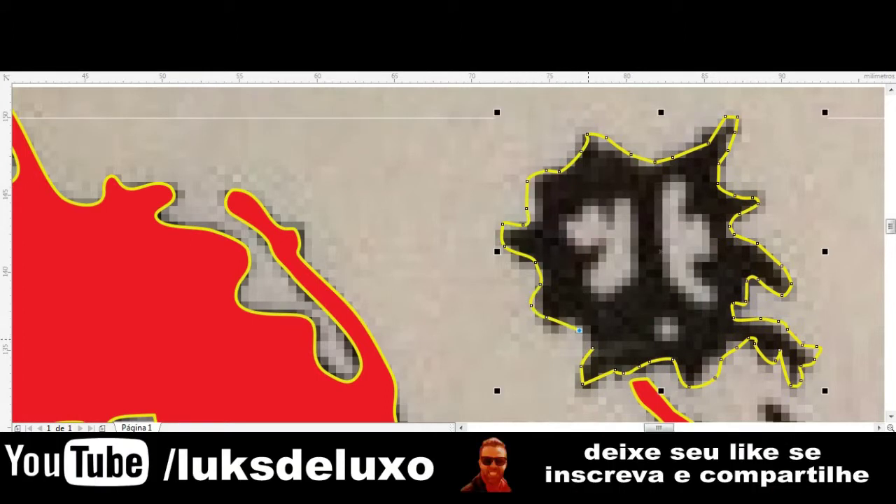
{"action": "left_click", "coordinate": [591, 346]}
Trace the first light area inside the blob as a closed shape.
{"action": "left_click", "coordinate": [598, 200]}
{"action": "left_click", "coordinate": [600, 221]}
{"action": "mouse_move", "coordinate": [613, 210]}
{"action": "left_mouse_down"}
{"action": "mouse_move", "coordinate": [630, 203]}
{"action": "mouse_move", "coordinate": [629, 284]}
{"action": "mouse_move", "coordinate": [595, 291]}
{"action": "mouse_move", "coordinate": [590, 241]}
{"action": "left_mouse_up"}
{"action": "left_click", "coordinate": [579, 244]}
{"action": "left_click", "coordinate": [565, 209]}
{"action": "left_click", "coordinate": [583, 206]}
{"action": "left_click", "coordinate": [600, 219]}
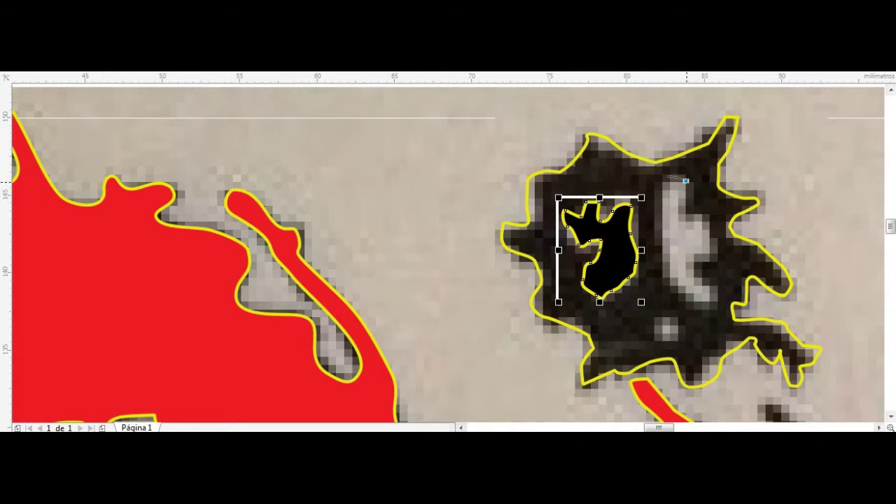
Trace the second, larger light area inside the blob as a closed shape.
{"action": "left_click", "coordinate": [665, 173]}
{"action": "left_click", "coordinate": [685, 183]}
{"action": "left_click", "coordinate": [677, 206]}
{"action": "left_click", "coordinate": [702, 218]}
{"action": "left_click", "coordinate": [708, 231]}
{"action": "left_click", "coordinate": [712, 256]}
{"action": "left_click", "coordinate": [684, 266]}
{"action": "left_click", "coordinate": [707, 286]}
{"action": "left_click", "coordinate": [711, 298]}
{"action": "left_click", "coordinate": [695, 309]}
{"action": "left_click", "coordinate": [672, 287]}
{"action": "left_click", "coordinate": [658, 231]}
{"action": "left_click", "coordinate": [666, 173]}
Trace the small light spot below, then combine the blob and inner shapes with Ctrl+L.
{"action": "left_click", "coordinate": [657, 326]}
{"action": "left_click", "coordinate": [660, 339]}
{"action": "left_click", "coordinate": [677, 329]}
{"action": "left_click", "coordinate": [667, 313]}
{"action": "left_click", "coordinate": [659, 306]}
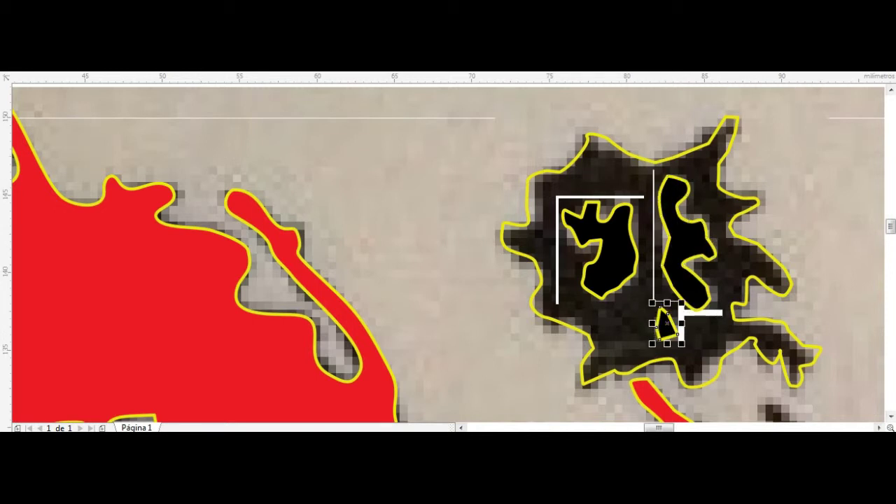
{"action": "key", "text": "Tab"}
{"action": "key", "text": "Tab"}
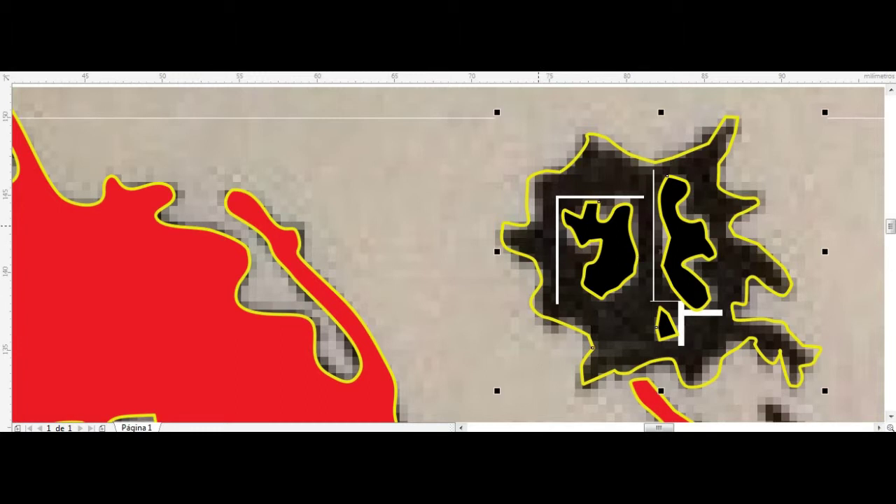
{"action": "key", "text": "ctrl+l"}
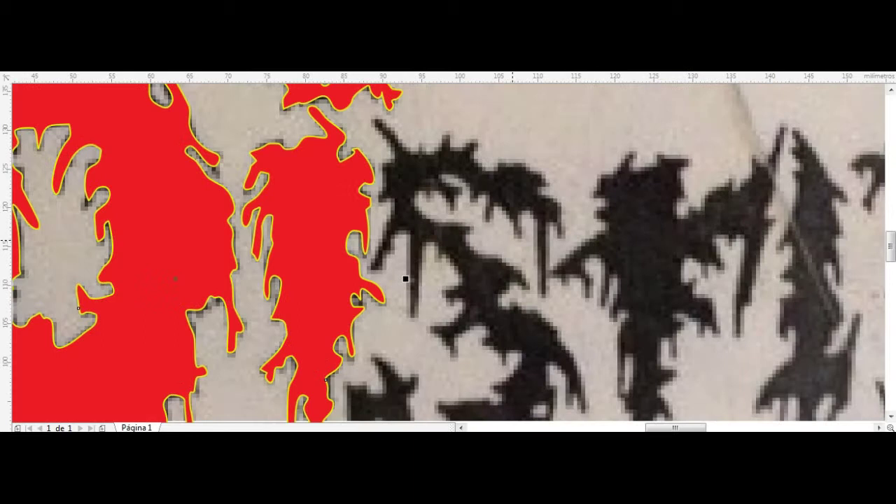
Begin the S outline along its dark vertical stripe and left side.
{"action": "scroll", "coordinate": [403, 279], "scroll_direction": "up", "scroll_amount": 2}
{"action": "left_click_drag", "start_coordinate": [366, 151], "coordinate": [378, 231]}
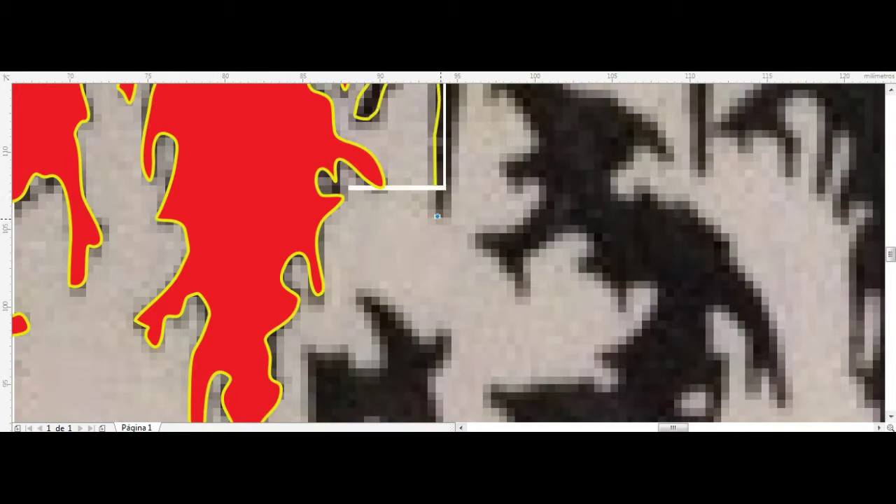
{"action": "left_click_drag", "start_coordinate": [434, 134], "coordinate": [455, 120]}
{"action": "scroll", "coordinate": [456, 122], "scroll_direction": "up", "scroll_amount": 1}
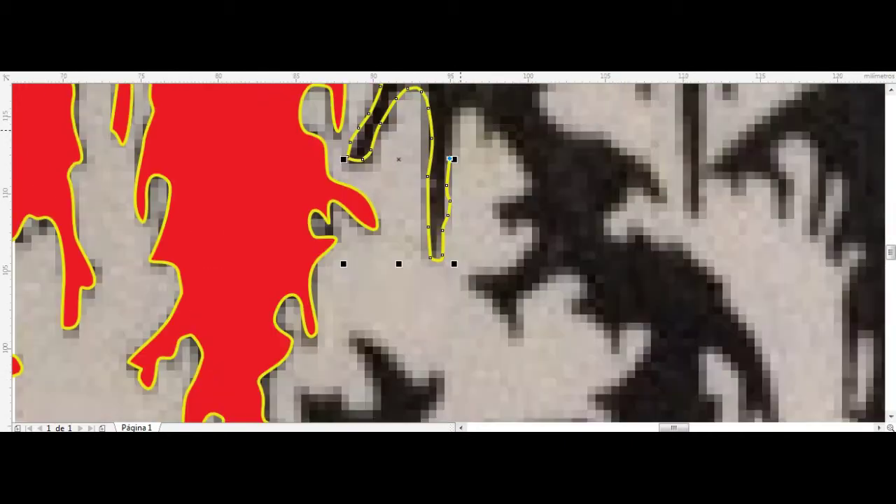
{"action": "mouse_move", "coordinate": [452, 129]}
{"action": "left_mouse_down"}
{"action": "mouse_move", "coordinate": [522, 201]}
{"action": "mouse_move", "coordinate": [501, 201]}
{"action": "mouse_move", "coordinate": [481, 288]}
{"action": "mouse_move", "coordinate": [585, 296]}
{"action": "mouse_move", "coordinate": [567, 310]}
{"action": "mouse_move", "coordinate": [656, 343]}
{"action": "mouse_move", "coordinate": [585, 390]}
{"action": "left_mouse_up"}
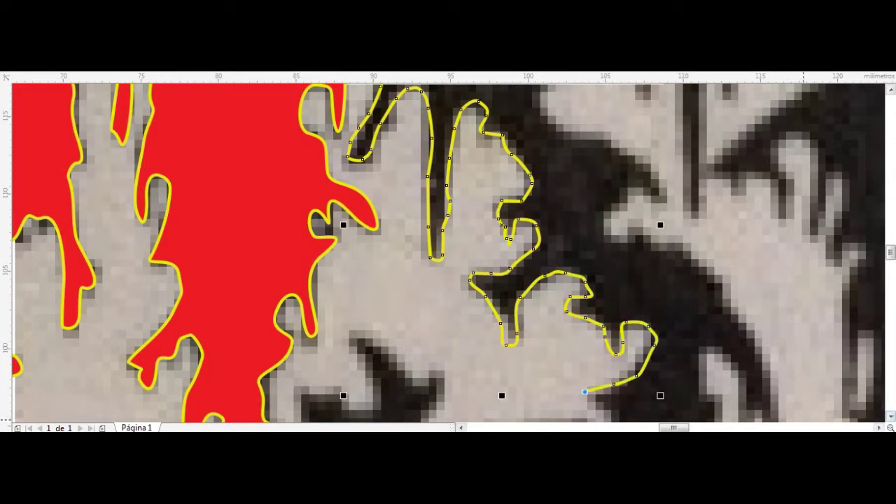
{"action": "scroll", "coordinate": [586, 390], "scroll_direction": "down", "scroll_amount": 3}
{"action": "left_click_drag", "start_coordinate": [584, 221], "coordinate": [588, 258]}
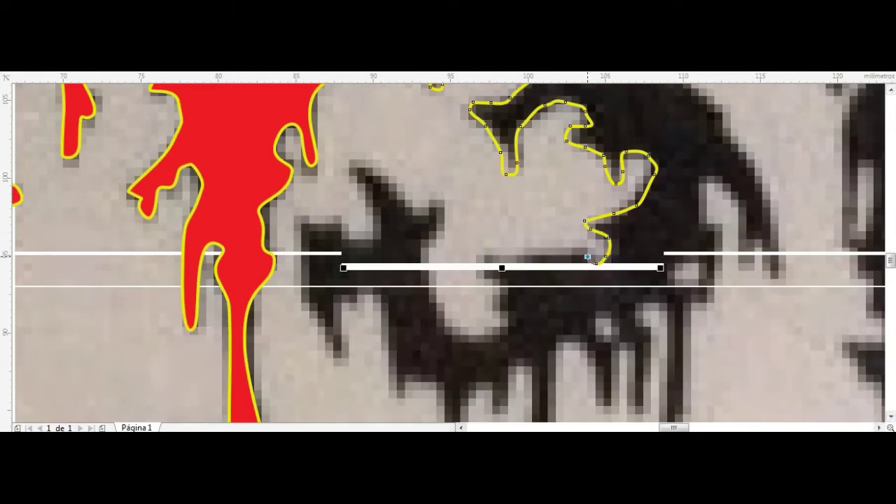
{"action": "mouse_move", "coordinate": [523, 251]}
{"action": "left_mouse_down"}
{"action": "mouse_move", "coordinate": [515, 270]}
{"action": "mouse_move", "coordinate": [424, 269]}
{"action": "left_mouse_up"}
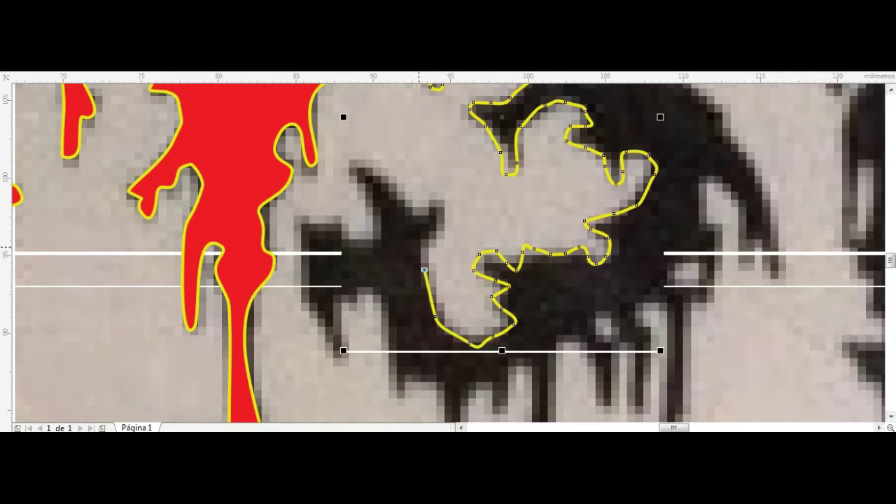
{"action": "mouse_move", "coordinate": [410, 202]}
{"action": "left_mouse_down"}
{"action": "mouse_move", "coordinate": [378, 171]}
{"action": "mouse_move", "coordinate": [344, 168]}
{"action": "left_mouse_up"}
{"action": "mouse_move", "coordinate": [339, 228]}
{"action": "left_mouse_down"}
{"action": "mouse_move", "coordinate": [334, 356]}
{"action": "mouse_move", "coordinate": [381, 330]}
{"action": "mouse_move", "coordinate": [404, 379]}
{"action": "mouse_move", "coordinate": [449, 322]}
{"action": "mouse_move", "coordinate": [461, 263]}
{"action": "mouse_move", "coordinate": [487, 273]}
{"action": "mouse_move", "coordinate": [522, 226]}
{"action": "mouse_move", "coordinate": [529, 238]}
{"action": "left_mouse_up"}
Trace the S outline down and around its drips along the bottom.
{"action": "mouse_move", "coordinate": [532, 309]}
{"action": "left_mouse_down"}
{"action": "mouse_move", "coordinate": [532, 370]}
{"action": "mouse_move", "coordinate": [549, 383]}
{"action": "left_mouse_up"}
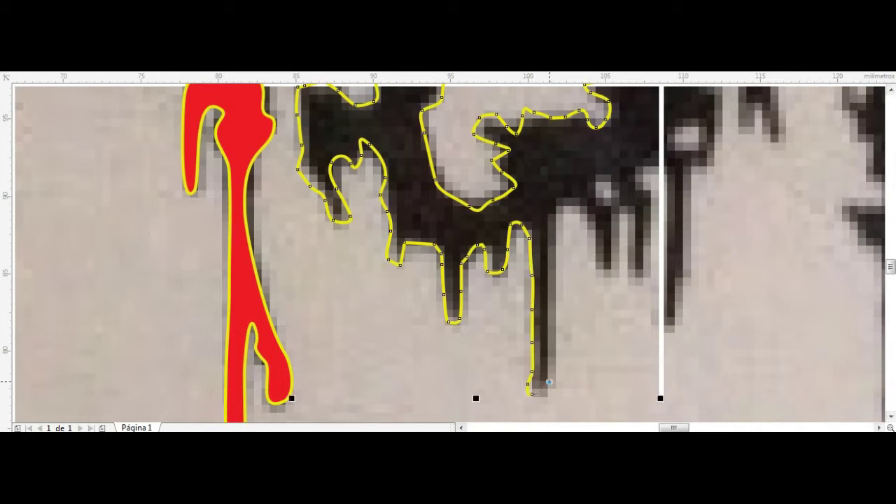
{"action": "left_click_drag", "start_coordinate": [546, 280], "coordinate": [550, 213]}
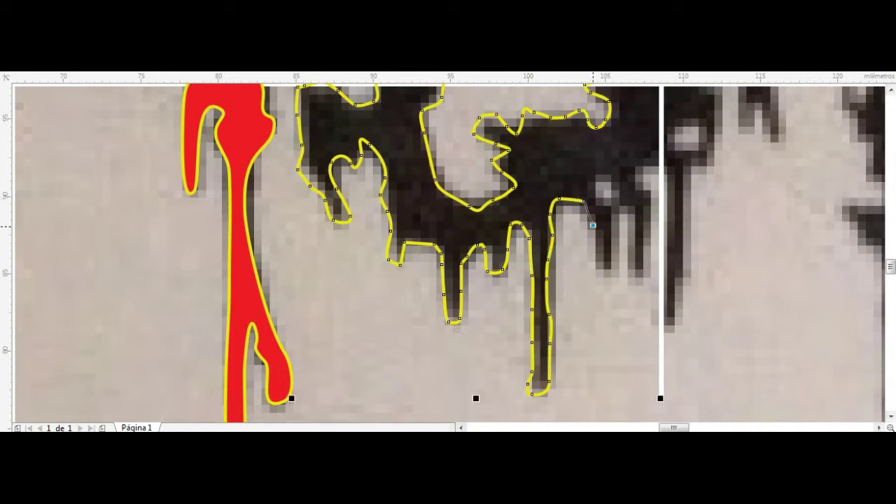
{"action": "mouse_move", "coordinate": [598, 256]}
{"action": "left_mouse_down"}
{"action": "mouse_move", "coordinate": [616, 264]}
{"action": "mouse_move", "coordinate": [605, 209]}
{"action": "mouse_move", "coordinate": [636, 272]}
{"action": "left_mouse_up"}
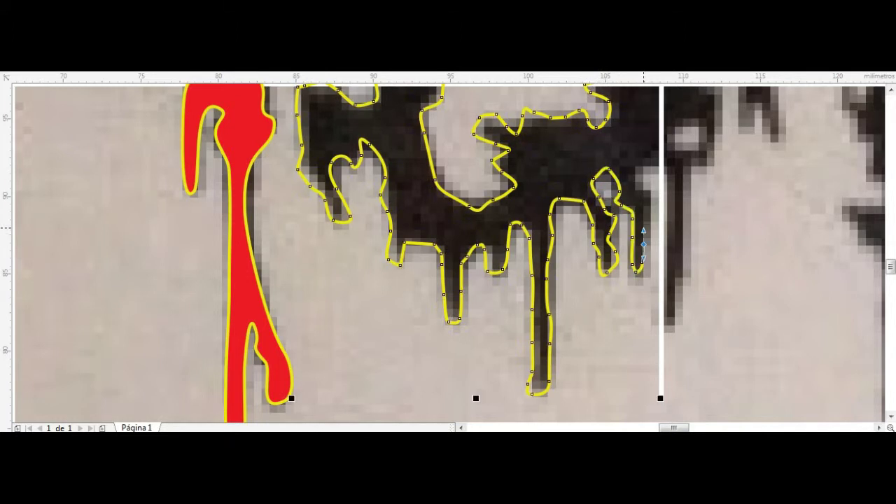
{"action": "mouse_move", "coordinate": [655, 164]}
{"action": "left_mouse_down"}
{"action": "mouse_move", "coordinate": [666, 171]}
{"action": "mouse_move", "coordinate": [672, 224]}
{"action": "left_mouse_up"}
{"action": "mouse_move", "coordinate": [661, 300]}
{"action": "left_mouse_down"}
{"action": "mouse_move", "coordinate": [686, 148]}
{"action": "mouse_move", "coordinate": [721, 273]}
{"action": "left_mouse_up"}
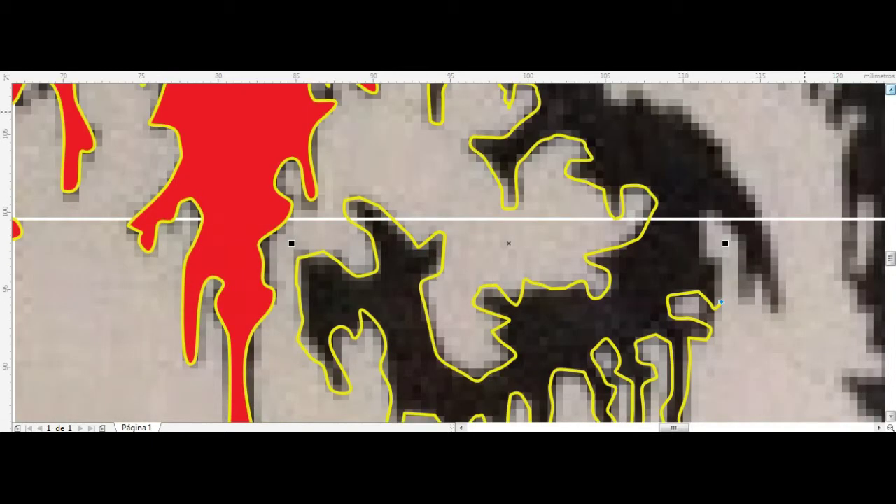
{"action": "left_click_drag", "start_coordinate": [707, 215], "coordinate": [768, 238]}
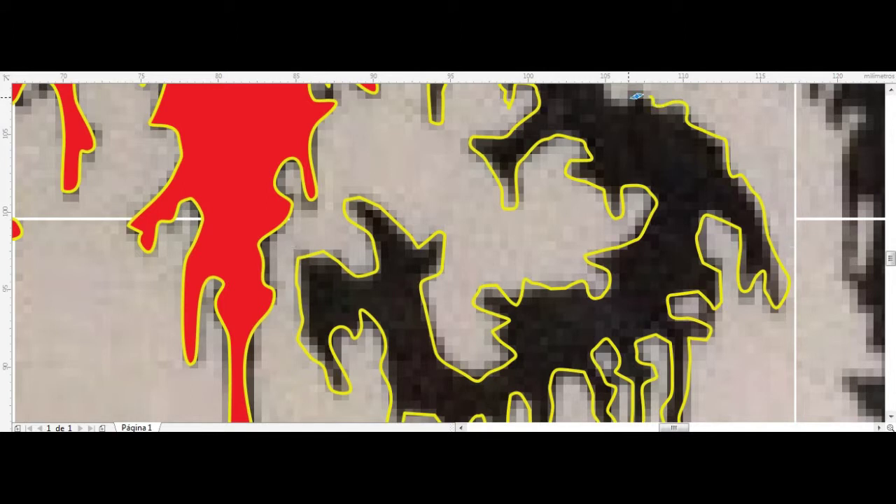
{"action": "scroll", "coordinate": [693, 259], "scroll_direction": "up", "scroll_amount": 5}
{"action": "left_click_drag", "start_coordinate": [603, 305], "coordinate": [623, 278]}
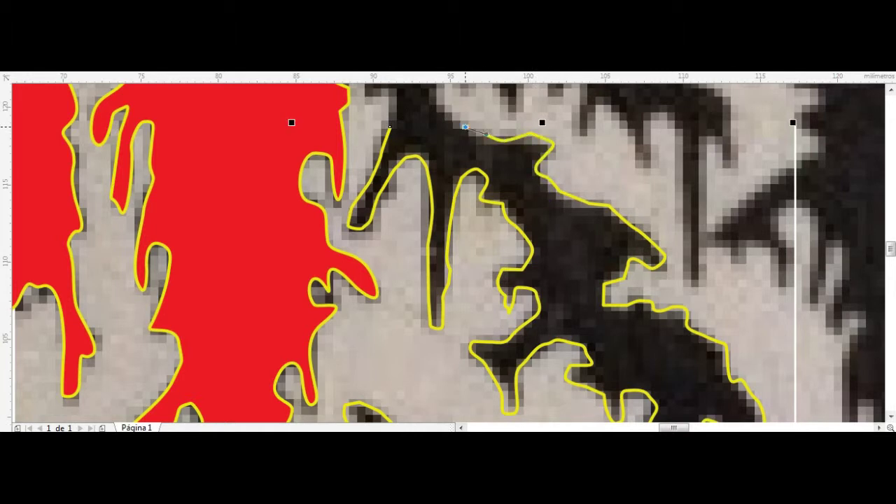
Continue the S outline back up its right edge and along the top.
{"action": "scroll", "coordinate": [885, 75], "scroll_direction": "up", "scroll_amount": 4}
{"action": "mouse_move", "coordinate": [442, 282]}
{"action": "left_mouse_down"}
{"action": "mouse_move", "coordinate": [506, 214]}
{"action": "mouse_move", "coordinate": [543, 220]}
{"action": "left_mouse_up"}
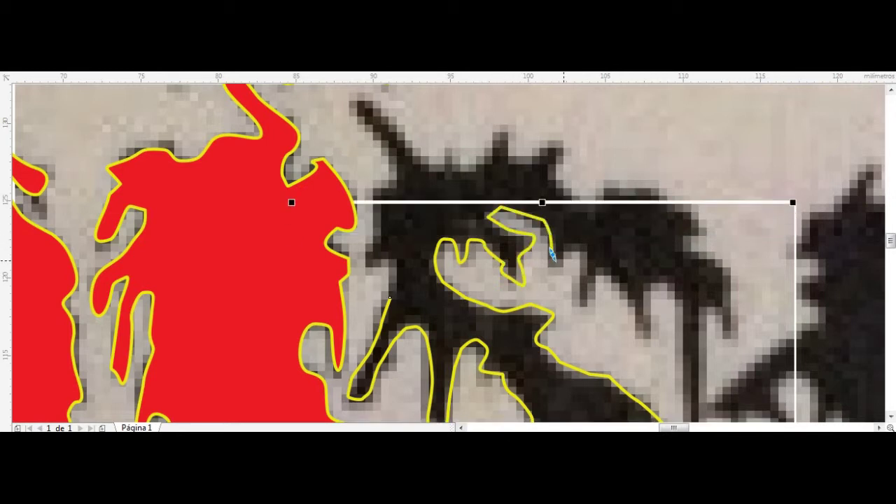
{"action": "left_click_drag", "start_coordinate": [579, 273], "coordinate": [578, 308]}
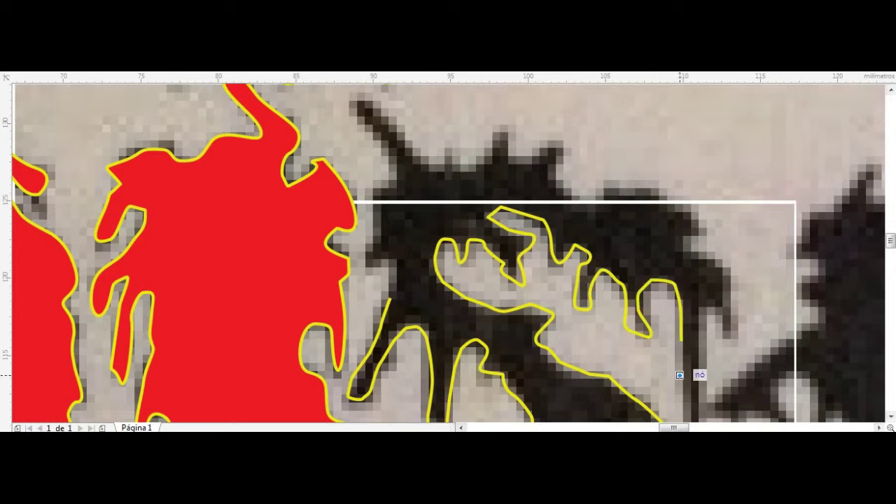
{"action": "scroll", "coordinate": [680, 375], "scroll_direction": "down", "scroll_amount": 3}
{"action": "scroll", "coordinate": [674, 384], "scroll_direction": "up", "scroll_amount": 3}
{"action": "left_click_drag", "start_coordinate": [684, 303], "coordinate": [691, 266]}
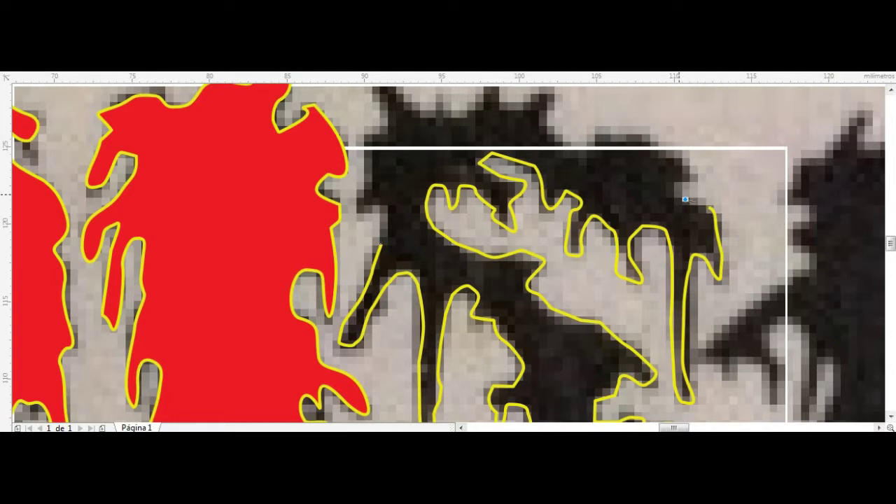
{"action": "left_click_drag", "start_coordinate": [593, 129], "coordinate": [592, 148]}
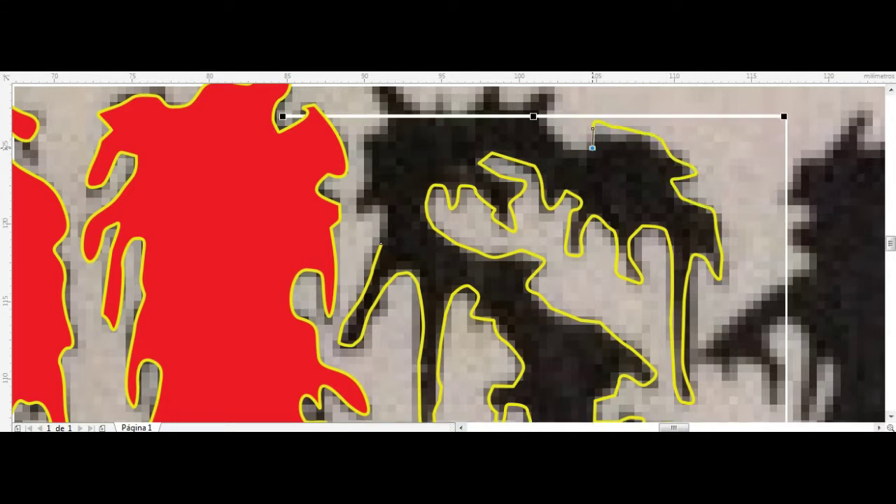
{"action": "left_click_drag", "start_coordinate": [552, 119], "coordinate": [559, 105]}
{"action": "scroll", "coordinate": [448, 252], "scroll_direction": "up", "scroll_amount": 3}
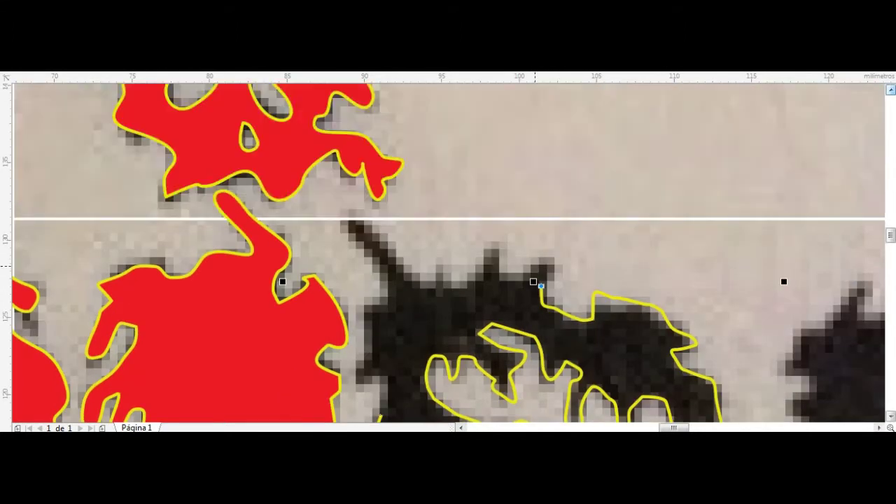
Trace over the S's peak and left spike, then close it at the start node.
{"action": "left_click", "coordinate": [561, 262]}
{"action": "left_click", "coordinate": [470, 275]}
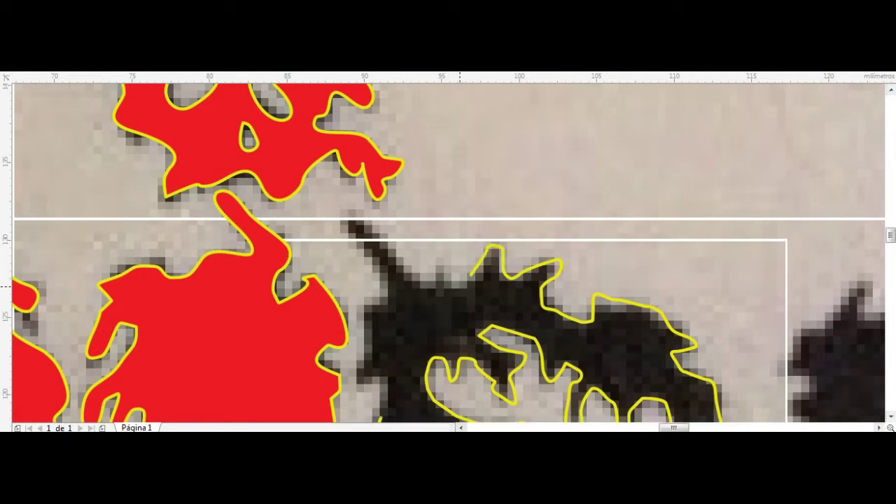
{"action": "left_click", "coordinate": [345, 221]}
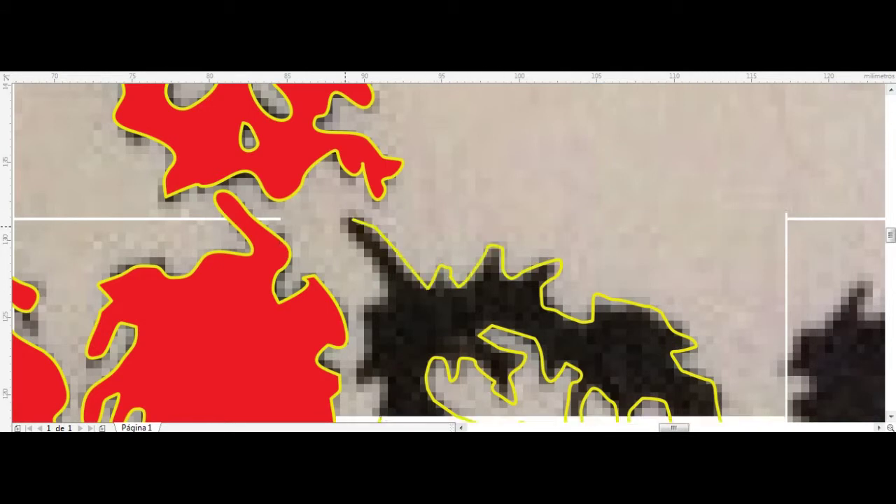
{"action": "left_click", "coordinate": [396, 297]}
{"action": "left_click", "coordinate": [360, 307]}
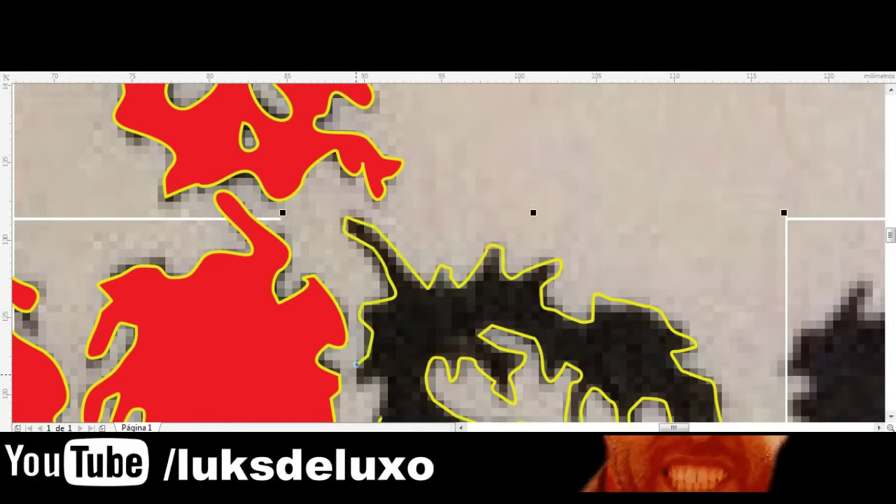
{"action": "left_click", "coordinate": [386, 383]}
{"action": "left_click", "coordinate": [381, 414]}
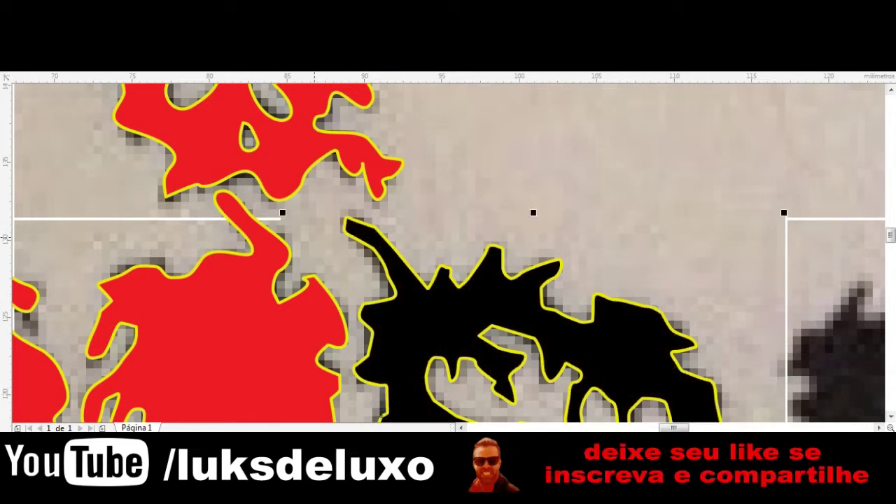
Copy the D's red fill and outline onto the finished S.
{"action": "scroll", "coordinate": [382, 416], "scroll_direction": "down", "scroll_amount": 3}
{"action": "scroll", "coordinate": [350, 320], "scroll_direction": "down", "scroll_amount": 2}
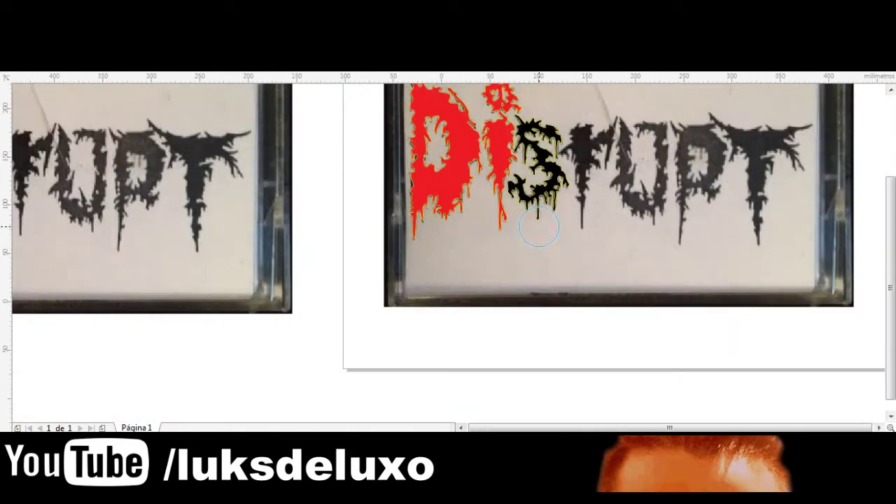
{"action": "scroll", "coordinate": [539, 226], "scroll_direction": "up", "scroll_amount": 3}
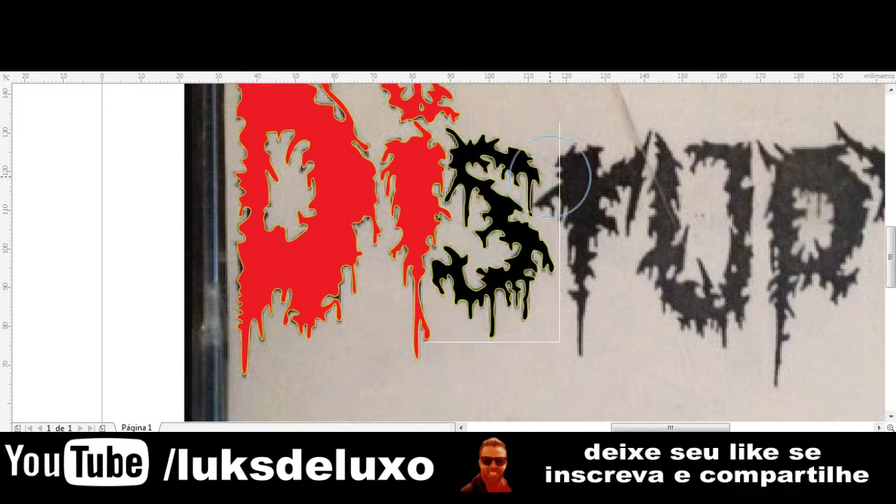
{"action": "key", "text": "space"}
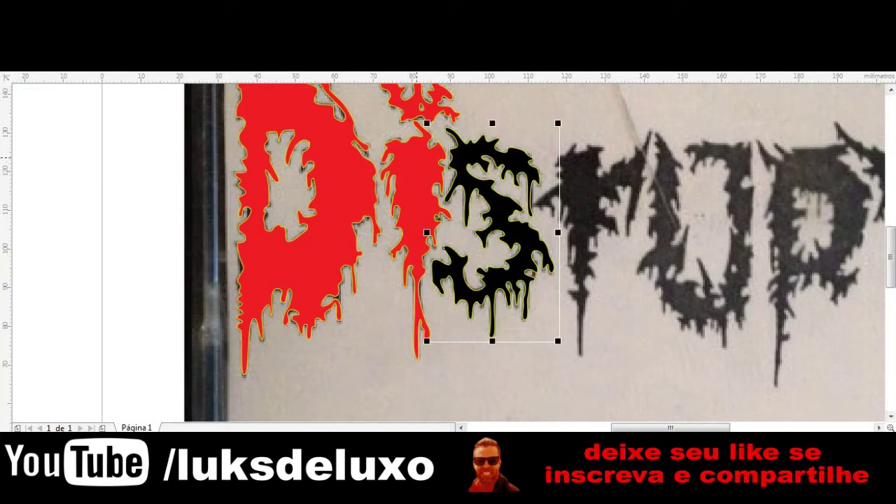
{"action": "left_click", "coordinate": [413, 158], "text": "shift"}
{"action": "key", "text": "ctrl+l"}
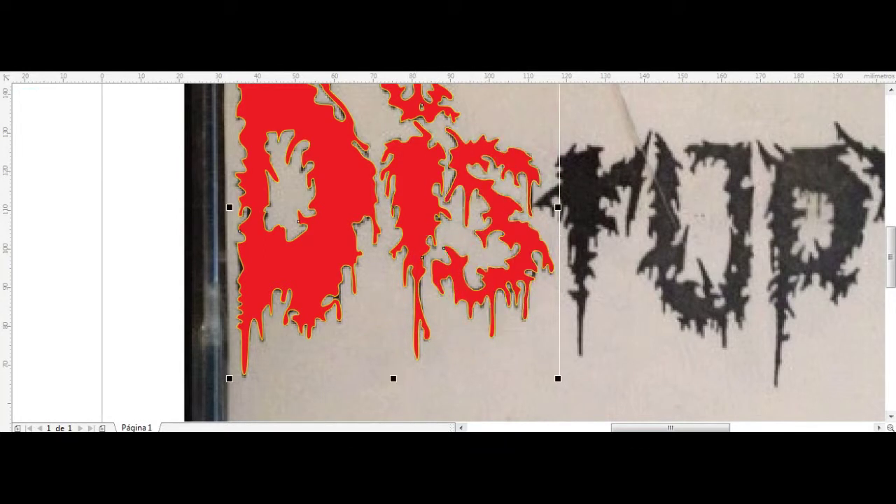
{"action": "scroll", "coordinate": [558, 208], "scroll_direction": "down", "scroll_amount": 1}
{"action": "scroll", "coordinate": [558, 207], "scroll_direction": "up", "scroll_amount": 5}
Trace the R's left edge, stem and drip with freehand strokes.
{"action": "mouse_move", "coordinate": [637, 184]}
{"action": "left_mouse_down"}
{"action": "mouse_move", "coordinate": [585, 297]}
{"action": "mouse_move", "coordinate": [634, 340]}
{"action": "left_mouse_up"}
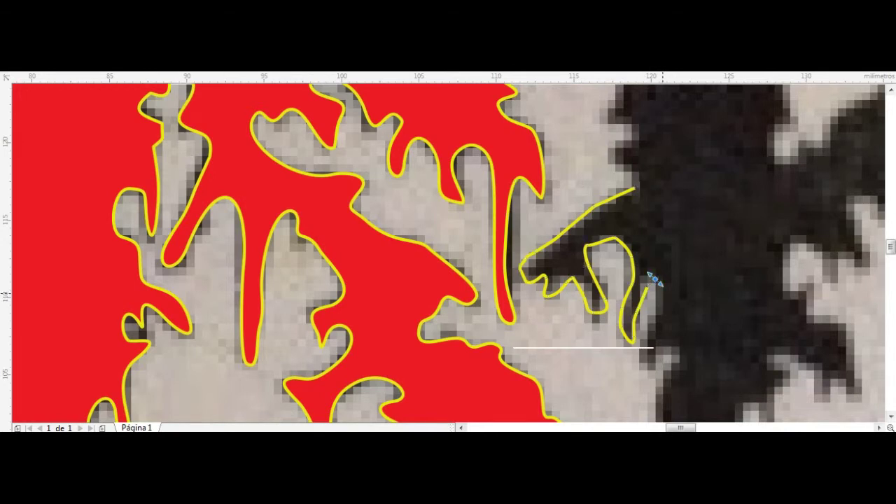
{"action": "left_click_drag", "start_coordinate": [634, 341], "coordinate": [674, 350]}
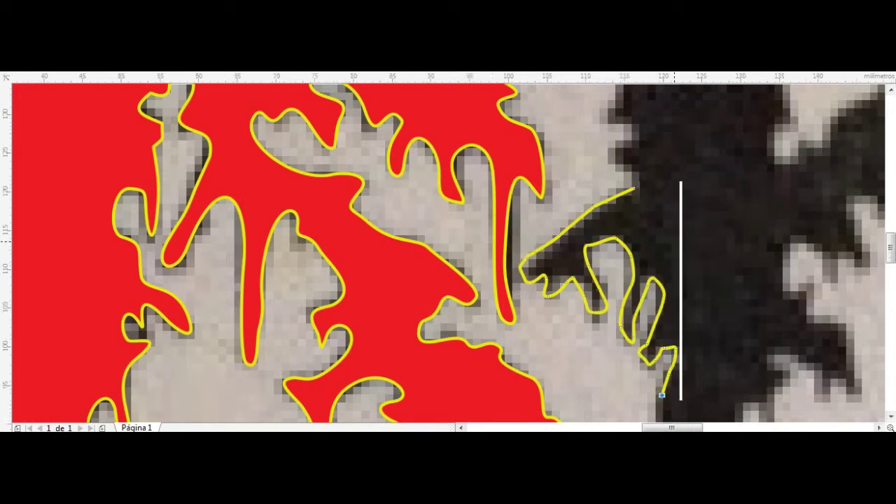
{"action": "scroll", "coordinate": [668, 374], "scroll_direction": "down", "scroll_amount": 3}
{"action": "left_click_drag", "start_coordinate": [651, 135], "coordinate": [674, 177]}
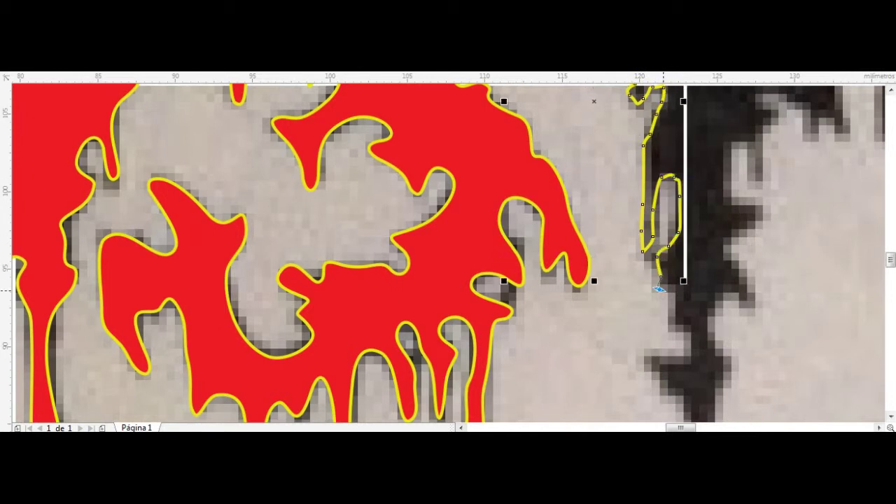
{"action": "left_click_drag", "start_coordinate": [679, 195], "coordinate": [682, 397]}
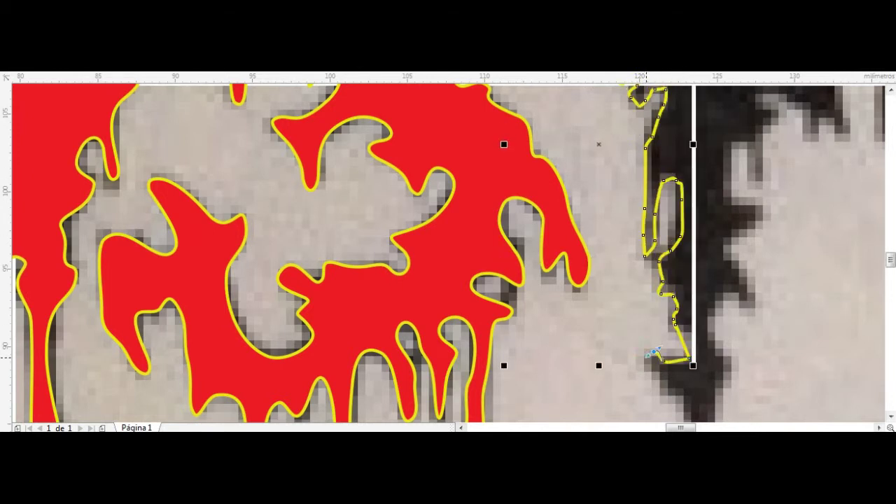
{"action": "scroll", "coordinate": [681, 398], "scroll_direction": "down", "scroll_amount": 2}
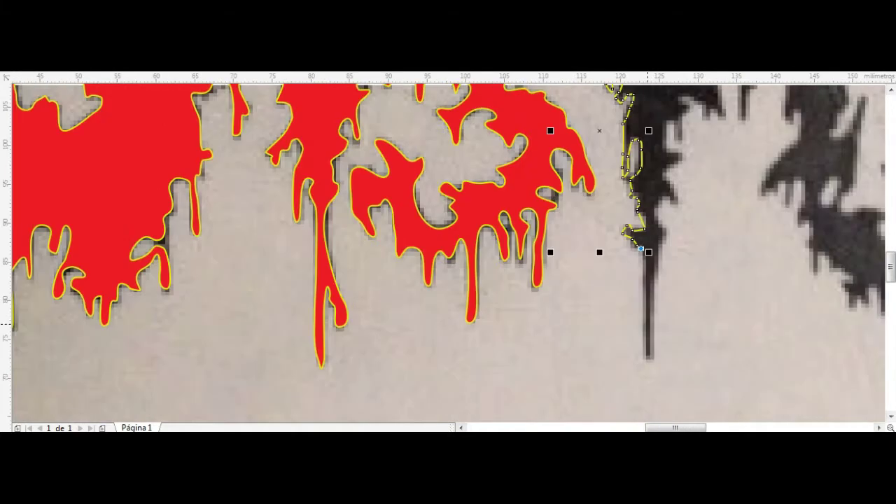
{"action": "scroll", "coordinate": [641, 248], "scroll_direction": "up", "scroll_amount": 1}
{"action": "left_click_drag", "start_coordinate": [641, 248], "coordinate": [650, 365]}
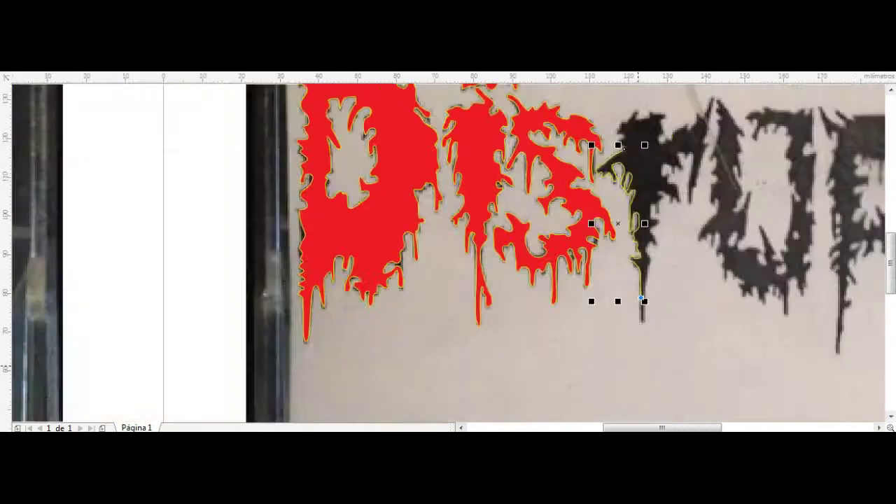
{"action": "scroll", "coordinate": [650, 365], "scroll_direction": "down", "scroll_amount": 2}
{"action": "scroll", "coordinate": [646, 166], "scroll_direction": "up", "scroll_amount": 2}
{"action": "left_click_drag", "start_coordinate": [645, 166], "coordinate": [650, 261]}
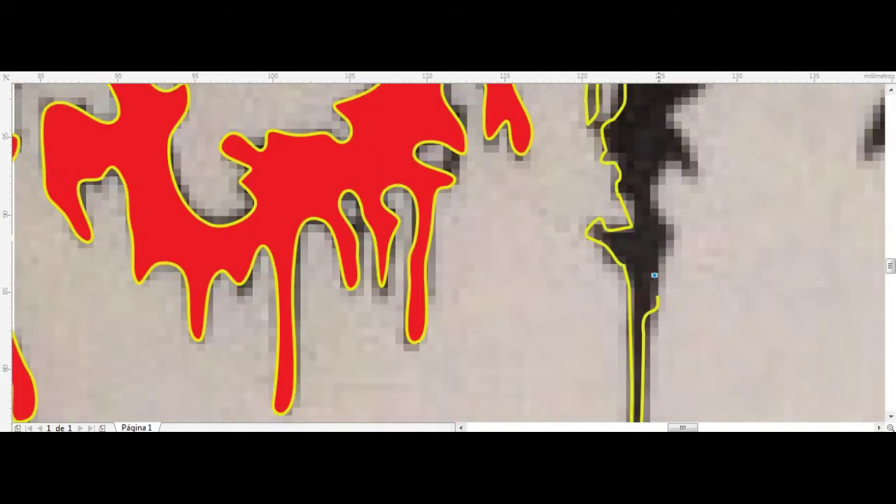
{"action": "left_click_drag", "start_coordinate": [644, 333], "coordinate": [668, 221]}
{"action": "left_click_drag", "start_coordinate": [651, 185], "coordinate": [690, 145]}
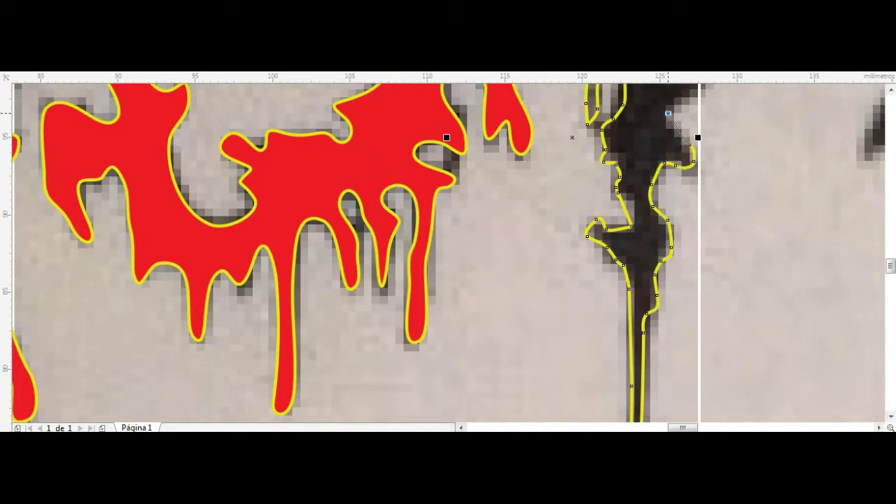
Continue the R outline around its inner notch, light spike and right side.
{"action": "scroll", "coordinate": [677, 100], "scroll_direction": "up", "scroll_amount": 3}
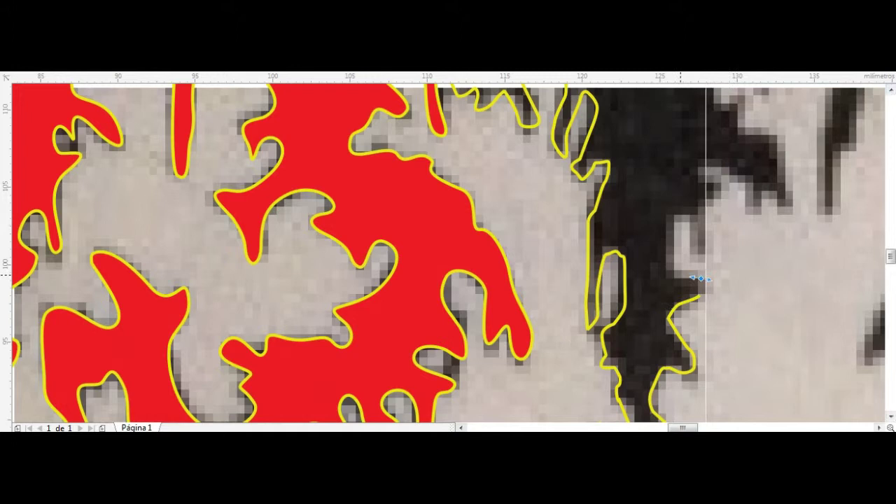
{"action": "mouse_move", "coordinate": [670, 223]}
{"action": "left_mouse_down"}
{"action": "mouse_move", "coordinate": [702, 213]}
{"action": "mouse_move", "coordinate": [722, 188]}
{"action": "mouse_move", "coordinate": [781, 210]}
{"action": "left_mouse_up"}
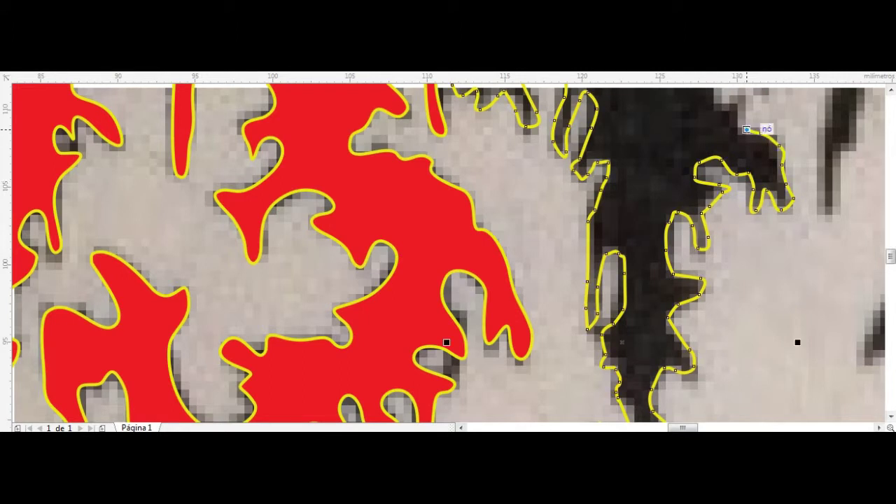
{"action": "left_click_drag", "start_coordinate": [746, 130], "coordinate": [748, 131]}
{"action": "scroll", "coordinate": [747, 130], "scroll_direction": "up", "scroll_amount": 3}
{"action": "left_click", "coordinate": [735, 242]}
{"action": "left_click", "coordinate": [724, 240]}
{"action": "left_click", "coordinate": [715, 204]}
{"action": "left_click", "coordinate": [735, 189]}
{"action": "left_click_drag", "start_coordinate": [768, 207], "coordinate": [799, 201]}
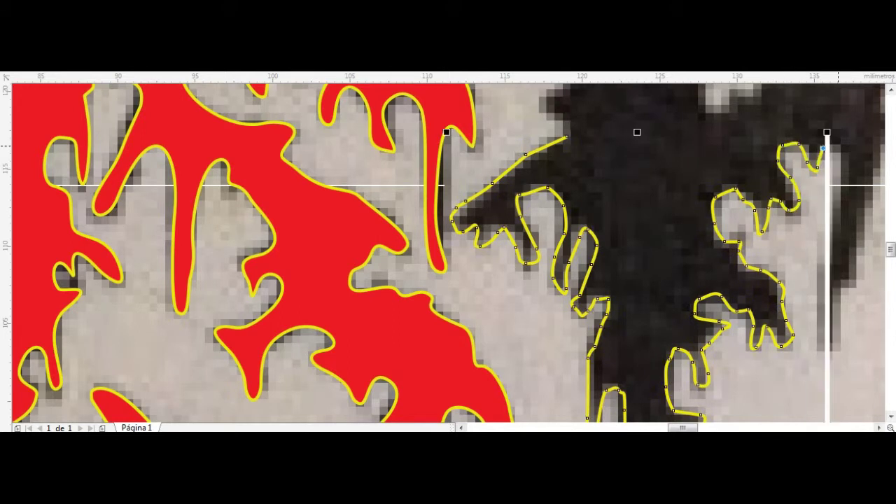
{"action": "left_click_drag", "start_coordinate": [783, 145], "coordinate": [835, 223]}
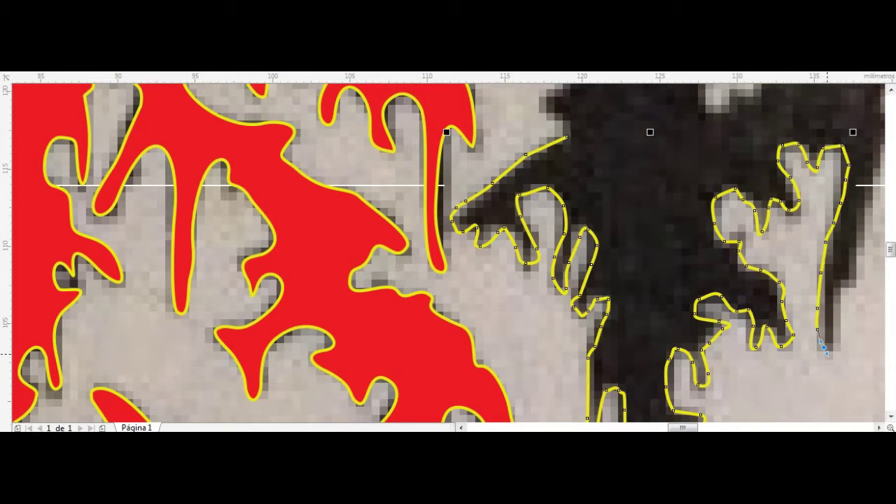
{"action": "left_click_drag", "start_coordinate": [846, 282], "coordinate": [849, 207]}
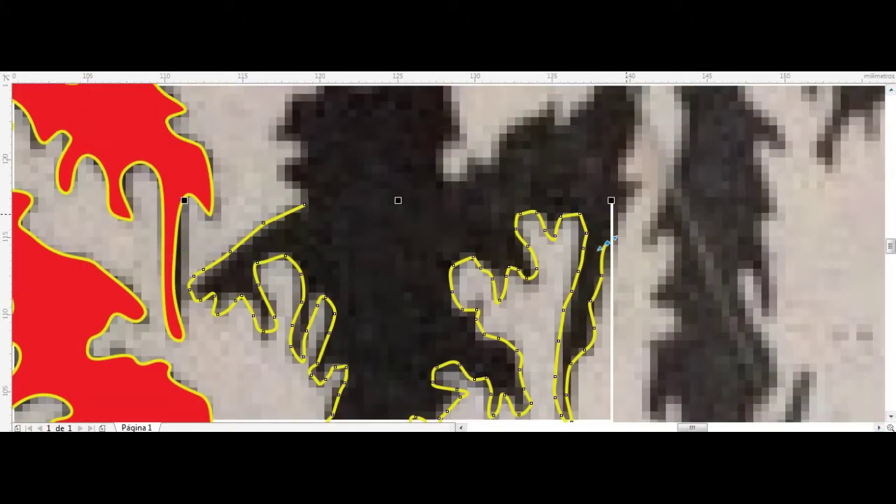
Trace the R's top peak and upper-left edge, then close the outline to fill it black.
{"action": "mouse_move", "coordinate": [602, 276]}
{"action": "left_mouse_down"}
{"action": "mouse_move", "coordinate": [634, 180]}
{"action": "mouse_move", "coordinate": [636, 124]}
{"action": "left_mouse_up"}
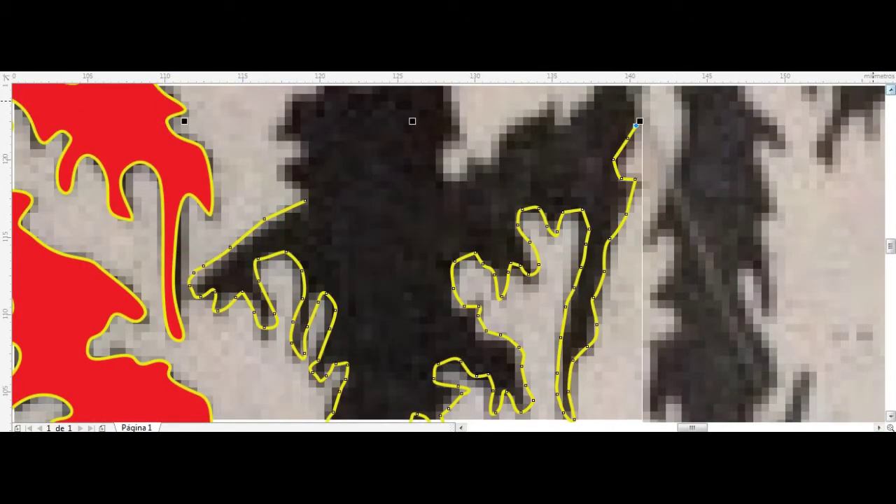
{"action": "scroll", "coordinate": [448, 252], "scroll_direction": "up", "scroll_amount": 2}
{"action": "scroll", "coordinate": [630, 169], "scroll_direction": "down", "scroll_amount": 2}
{"action": "scroll", "coordinate": [635, 159], "scroll_direction": "up", "scroll_amount": 2}
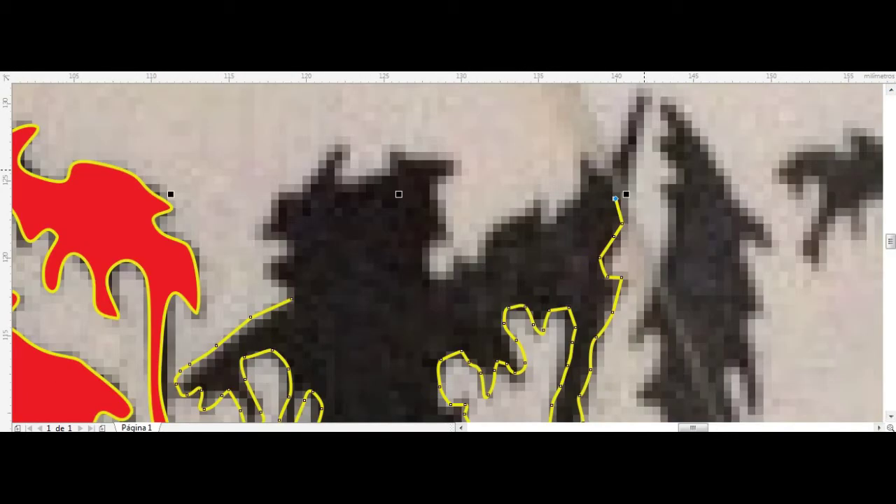
{"action": "mouse_move", "coordinate": [647, 108]}
{"action": "left_mouse_down"}
{"action": "mouse_move", "coordinate": [610, 162]}
{"action": "mouse_move", "coordinate": [541, 224]}
{"action": "left_mouse_up"}
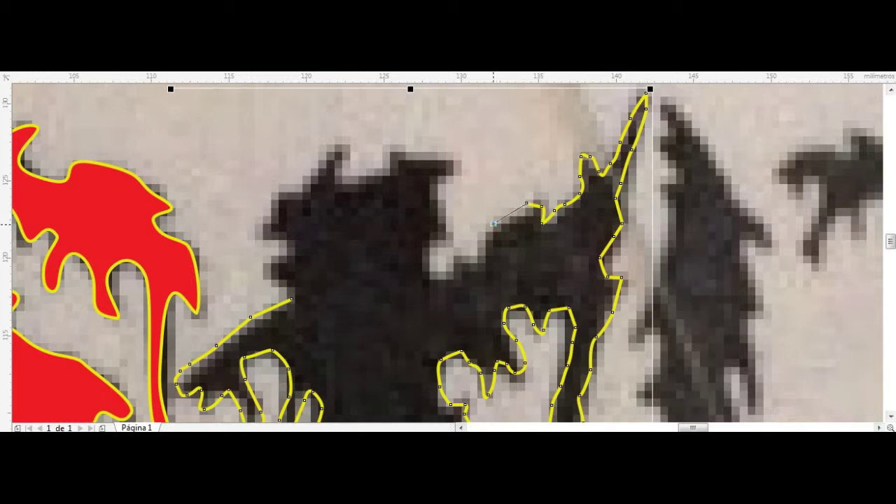
{"action": "mouse_move", "coordinate": [481, 258]}
{"action": "left_mouse_down"}
{"action": "mouse_move", "coordinate": [452, 274]}
{"action": "mouse_move", "coordinate": [416, 256]}
{"action": "mouse_move", "coordinate": [438, 235]}
{"action": "mouse_move", "coordinate": [445, 179]}
{"action": "left_mouse_up"}
{"action": "left_click_drag", "start_coordinate": [336, 181], "coordinate": [337, 142]}
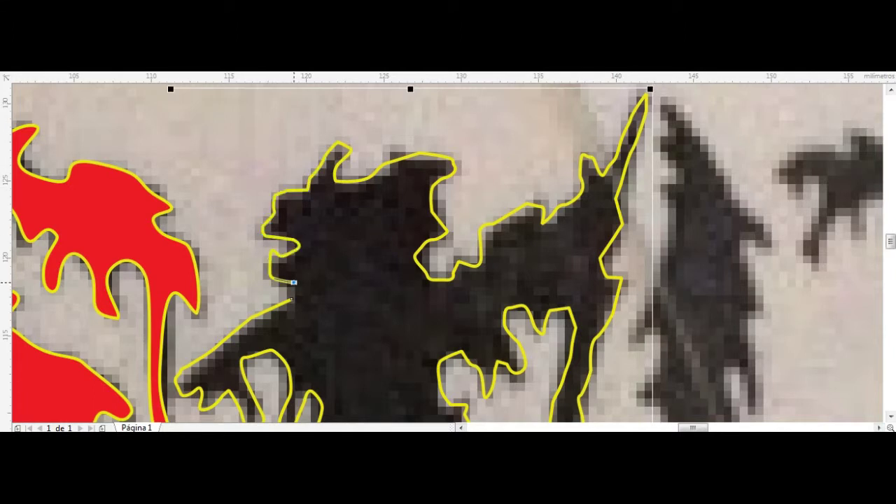
{"action": "left_click", "coordinate": [291, 299]}
Give the traced R the same red fill and outline as the D, i and S.
{"action": "scroll", "coordinate": [383, 162], "scroll_direction": "down", "scroll_amount": 3}
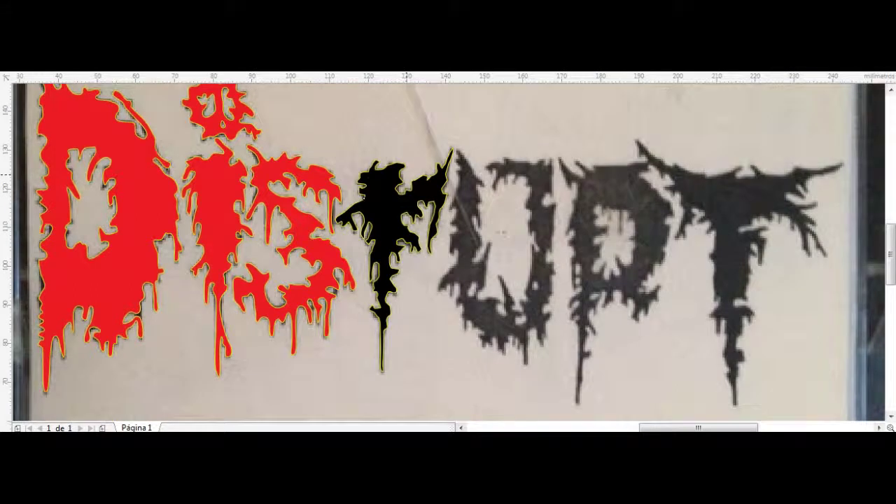
{"action": "scroll", "coordinate": [406, 175], "scroll_direction": "down", "scroll_amount": 3}
{"action": "scroll", "coordinate": [385, 196], "scroll_direction": "up", "scroll_amount": 5}
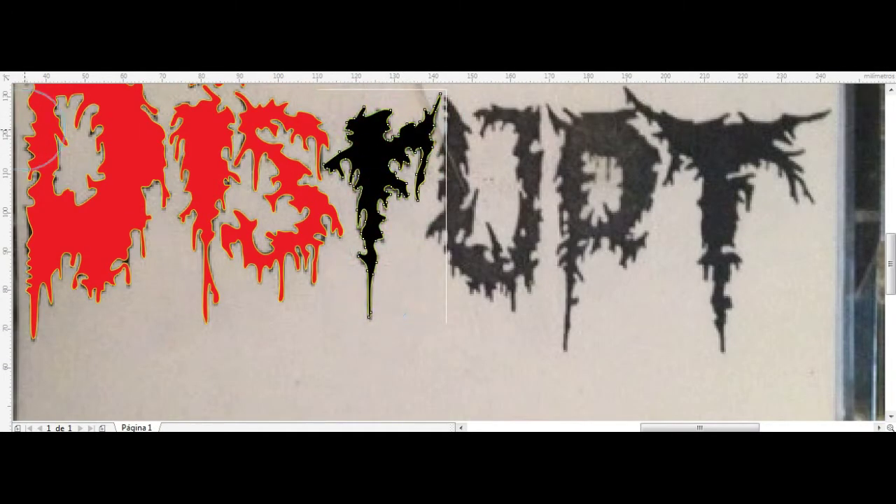
{"action": "left_click", "coordinate": [378, 70]}
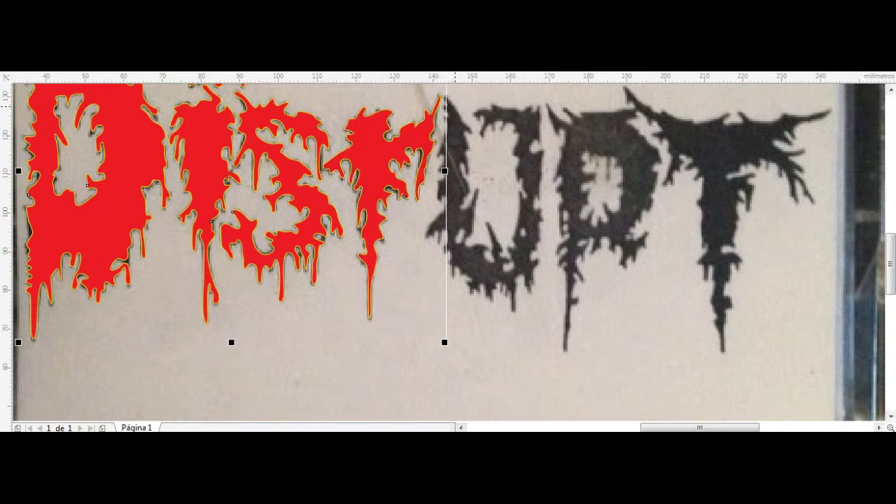
Start the U's yellow freehand trace along its right edge, lower part and dark strip.
{"action": "scroll", "coordinate": [455, 104], "scroll_direction": "up", "scroll_amount": 3}
{"action": "mouse_move", "coordinate": [446, 121]}
{"action": "left_mouse_down"}
{"action": "mouse_move", "coordinate": [519, 224]}
{"action": "mouse_move", "coordinate": [510, 400]}
{"action": "left_mouse_up"}
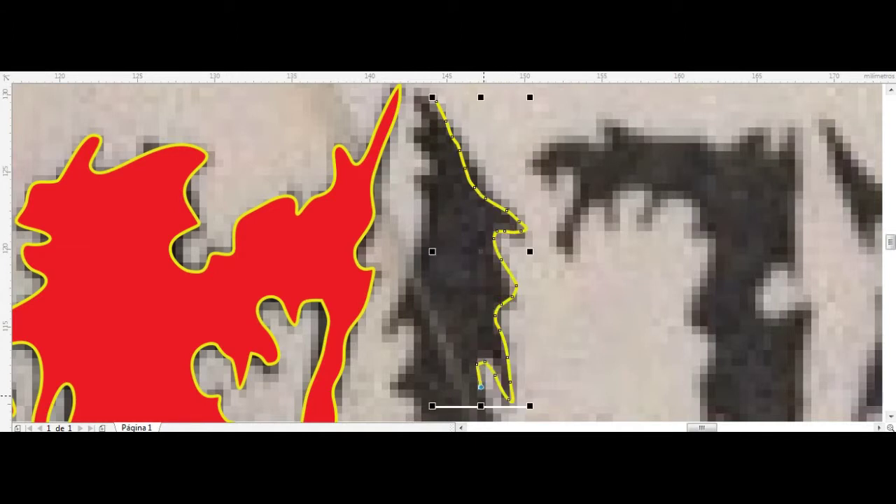
{"action": "scroll", "coordinate": [484, 399], "scroll_direction": "down", "scroll_amount": 3}
{"action": "left_click_drag", "start_coordinate": [484, 160], "coordinate": [490, 289]}
{"action": "mouse_move", "coordinate": [532, 239]}
{"action": "left_mouse_down"}
{"action": "mouse_move", "coordinate": [543, 231]}
{"action": "mouse_move", "coordinate": [530, 393]}
{"action": "left_mouse_up"}
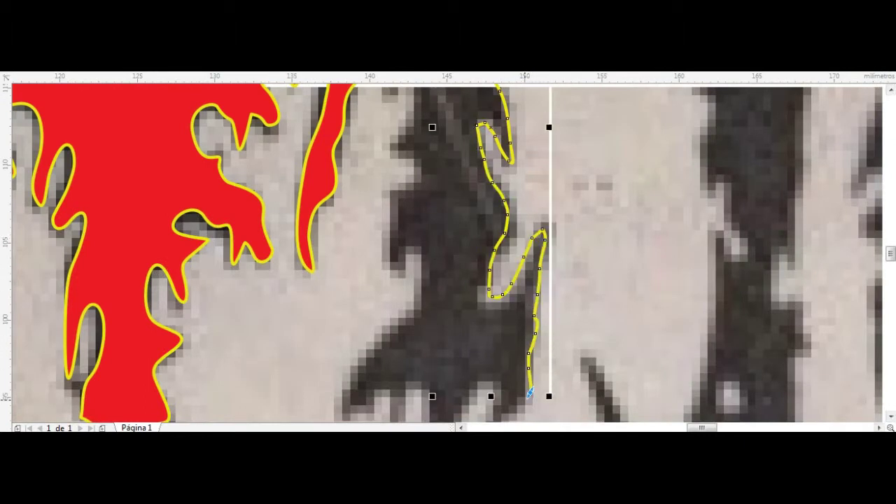
{"action": "scroll", "coordinate": [530, 393], "scroll_direction": "down", "scroll_amount": 3}
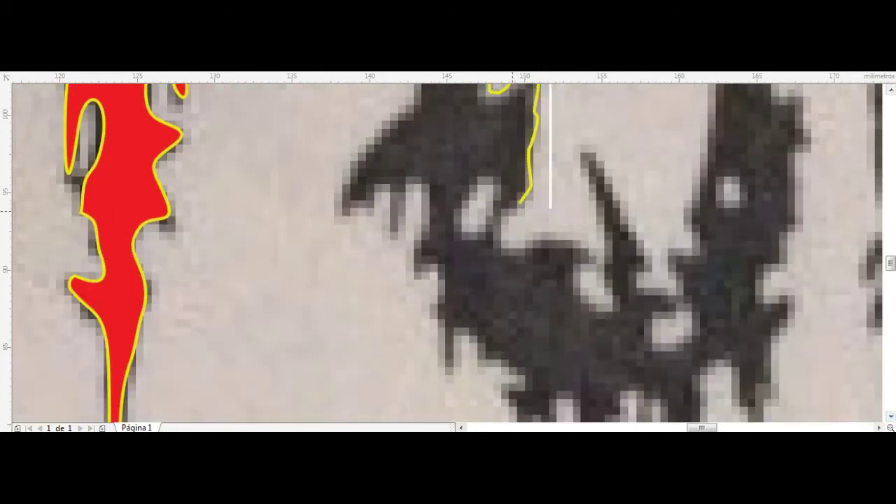
{"action": "left_click_drag", "start_coordinate": [522, 203], "coordinate": [493, 180]}
{"action": "mouse_move", "coordinate": [451, 210]}
{"action": "left_mouse_down"}
{"action": "mouse_move", "coordinate": [550, 236]}
{"action": "mouse_move", "coordinate": [575, 290]}
{"action": "mouse_move", "coordinate": [620, 310]}
{"action": "mouse_move", "coordinate": [610, 224]}
{"action": "left_mouse_up"}
{"action": "left_click_drag", "start_coordinate": [592, 172], "coordinate": [584, 149]}
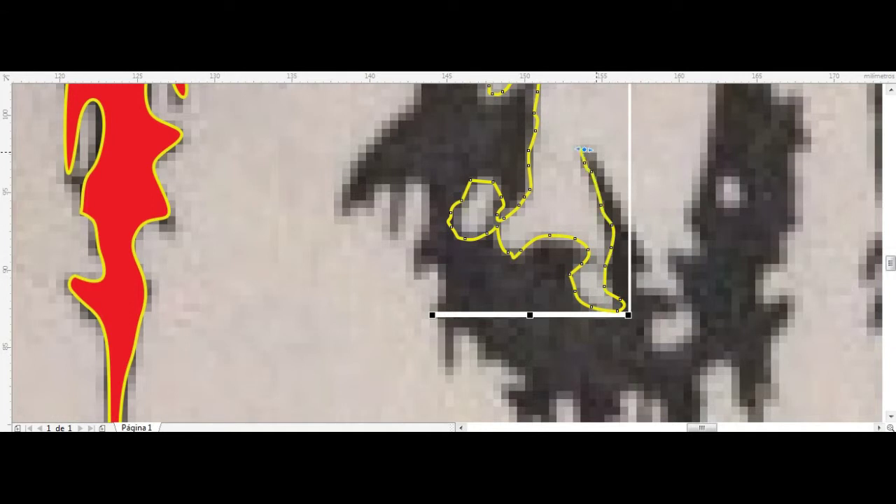
{"action": "mouse_move", "coordinate": [618, 204]}
{"action": "left_mouse_down"}
{"action": "mouse_move", "coordinate": [649, 266]}
{"action": "mouse_move", "coordinate": [639, 285]}
{"action": "mouse_move", "coordinate": [655, 353]}
{"action": "mouse_move", "coordinate": [695, 322]}
{"action": "mouse_move", "coordinate": [678, 216]}
{"action": "mouse_move", "coordinate": [719, 208]}
{"action": "mouse_move", "coordinate": [743, 189]}
{"action": "mouse_move", "coordinate": [714, 136]}
{"action": "mouse_move", "coordinate": [710, 89]}
{"action": "left_mouse_up"}
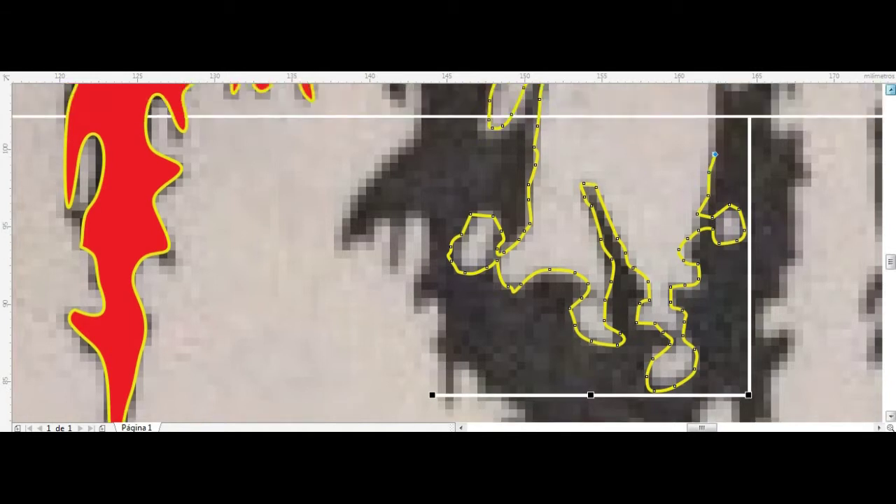
{"action": "mouse_move", "coordinate": [715, 359]}
{"action": "left_mouse_down"}
{"action": "mouse_move", "coordinate": [710, 266]}
{"action": "mouse_move", "coordinate": [726, 249]}
{"action": "mouse_move", "coordinate": [728, 207]}
{"action": "mouse_move", "coordinate": [704, 210]}
{"action": "mouse_move", "coordinate": [707, 129]}
{"action": "mouse_move", "coordinate": [690, 119]}
{"action": "left_mouse_up"}
{"action": "scroll", "coordinate": [685, 320], "scroll_direction": "up", "scroll_amount": 3}
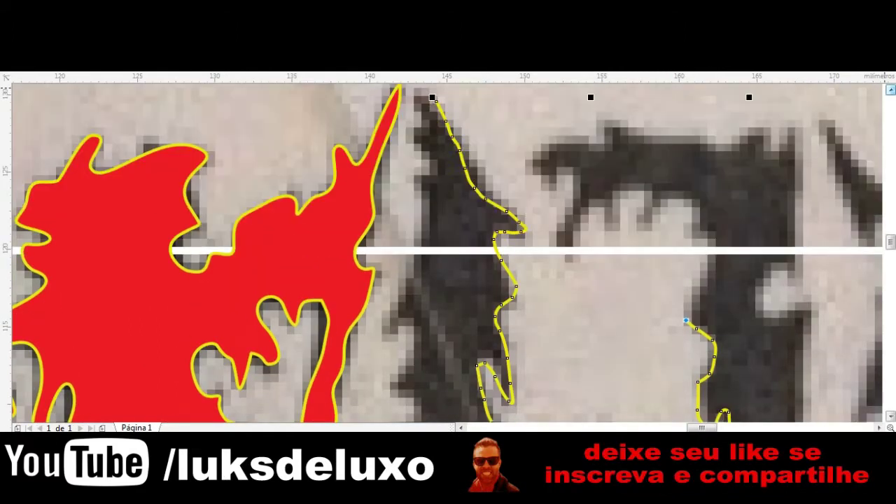
{"action": "mouse_move", "coordinate": [686, 320]}
{"action": "left_mouse_down"}
{"action": "mouse_move", "coordinate": [711, 259]}
{"action": "mouse_move", "coordinate": [701, 224]}
{"action": "mouse_move", "coordinate": [670, 204]}
{"action": "mouse_move", "coordinate": [643, 224]}
{"action": "mouse_move", "coordinate": [645, 187]}
{"action": "mouse_move", "coordinate": [621, 188]}
{"action": "mouse_move", "coordinate": [607, 229]}
{"action": "mouse_move", "coordinate": [602, 204]}
{"action": "mouse_move", "coordinate": [589, 203]}
{"action": "mouse_move", "coordinate": [575, 231]}
{"action": "mouse_move", "coordinate": [572, 168]}
{"action": "mouse_move", "coordinate": [552, 185]}
{"action": "left_mouse_up"}
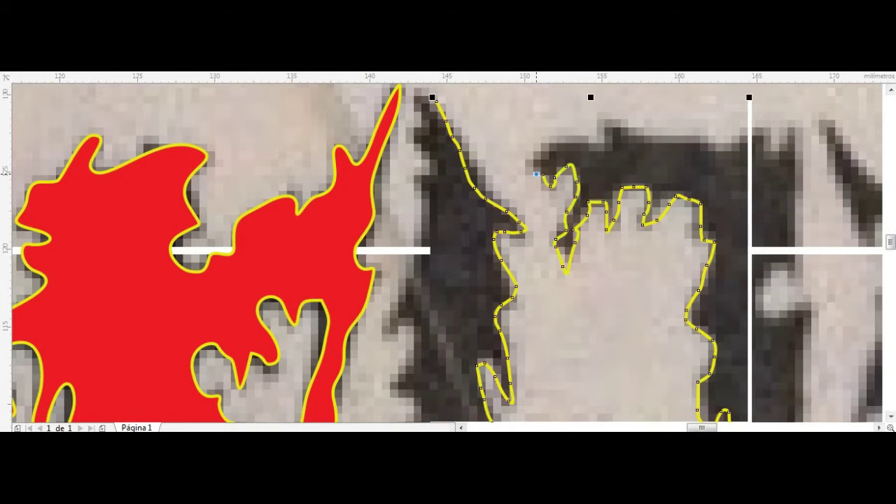
Extend the U trace along its top edge to the top-right peak and down the right side.
{"action": "left_click", "coordinate": [556, 136]}
{"action": "left_click_drag", "start_coordinate": [602, 115], "coordinate": [607, 126]}
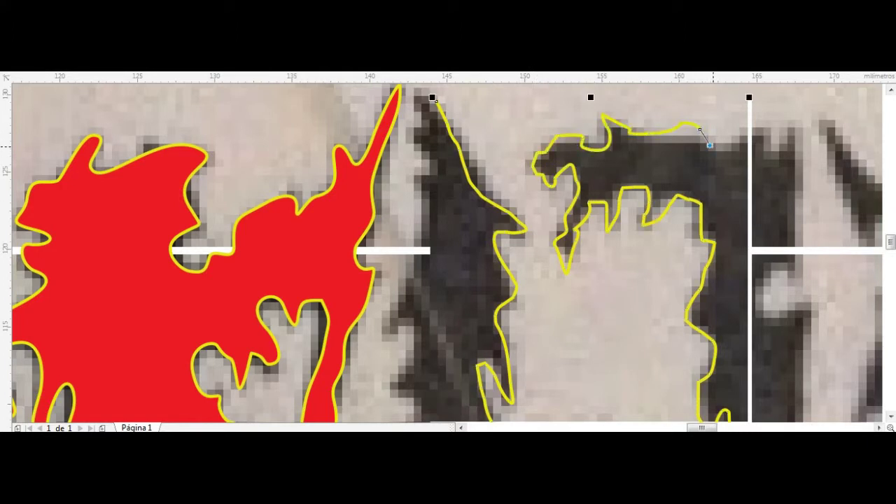
{"action": "left_click", "coordinate": [793, 111]}
{"action": "left_click_drag", "start_coordinate": [786, 264], "coordinate": [800, 265]}
{"action": "left_click", "coordinate": [763, 317]}
{"action": "left_click", "coordinate": [821, 300]}
{"action": "left_click_drag", "start_coordinate": [806, 334], "coordinate": [805, 342]}
{"action": "scroll", "coordinate": [751, 266], "scroll_direction": "down", "scroll_amount": 5}
{"action": "scroll", "coordinate": [768, 210], "scroll_direction": "up", "scroll_amount": 3}
{"action": "scroll", "coordinate": [768, 210], "scroll_direction": "up", "scroll_amount": 3}
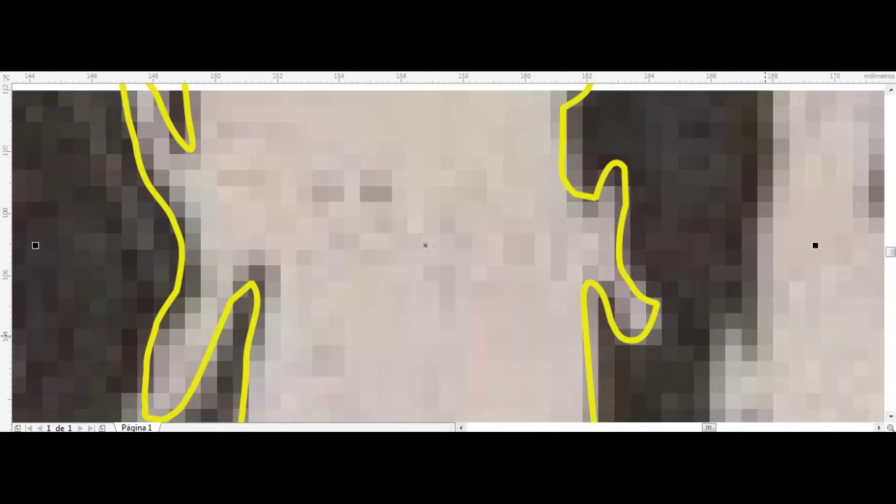
{"action": "scroll", "coordinate": [769, 195], "scroll_direction": "down", "scroll_amount": 1}
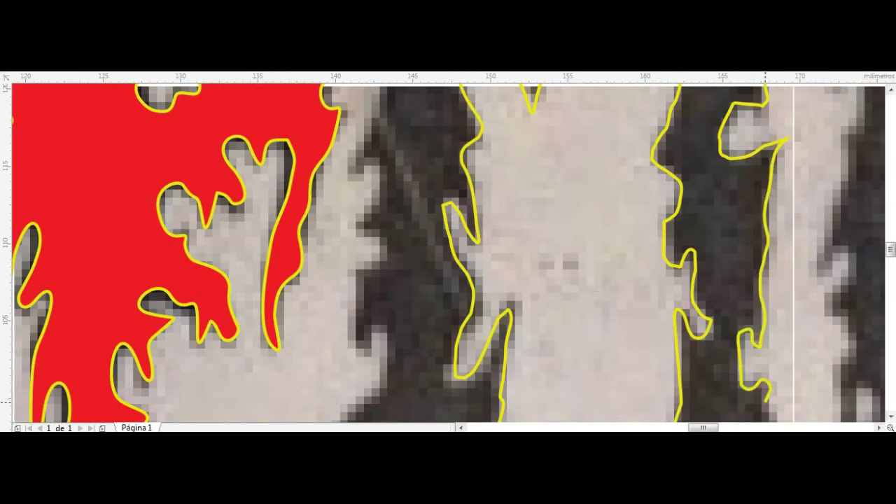
{"action": "scroll", "coordinate": [765, 402], "scroll_direction": "down", "scroll_amount": 4}
{"action": "scroll", "coordinate": [686, 266], "scroll_direction": "up", "scroll_amount": 3}
{"action": "scroll", "coordinate": [685, 266], "scroll_direction": "up", "scroll_amount": 1}
Continue the U trace around its lower-left edge and up the left side toward the top.
{"action": "left_click_drag", "start_coordinate": [686, 266], "coordinate": [683, 345]}
{"action": "mouse_move", "coordinate": [652, 401]}
{"action": "left_mouse_down"}
{"action": "mouse_move", "coordinate": [625, 266]}
{"action": "mouse_move", "coordinate": [653, 274]}
{"action": "left_mouse_up"}
{"action": "mouse_move", "coordinate": [641, 318]}
{"action": "left_mouse_down"}
{"action": "mouse_move", "coordinate": [560, 357]}
{"action": "mouse_move", "coordinate": [518, 273]}
{"action": "left_mouse_up"}
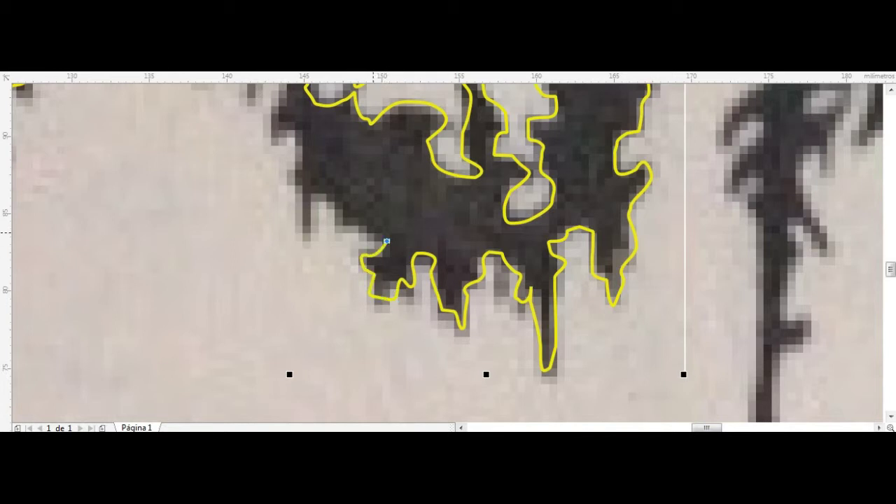
{"action": "mouse_move", "coordinate": [374, 233]}
{"action": "left_mouse_down"}
{"action": "mouse_move", "coordinate": [348, 222]}
{"action": "mouse_move", "coordinate": [292, 160]}
{"action": "left_mouse_up"}
{"action": "left_click_drag", "start_coordinate": [306, 91], "coordinate": [306, 85]}
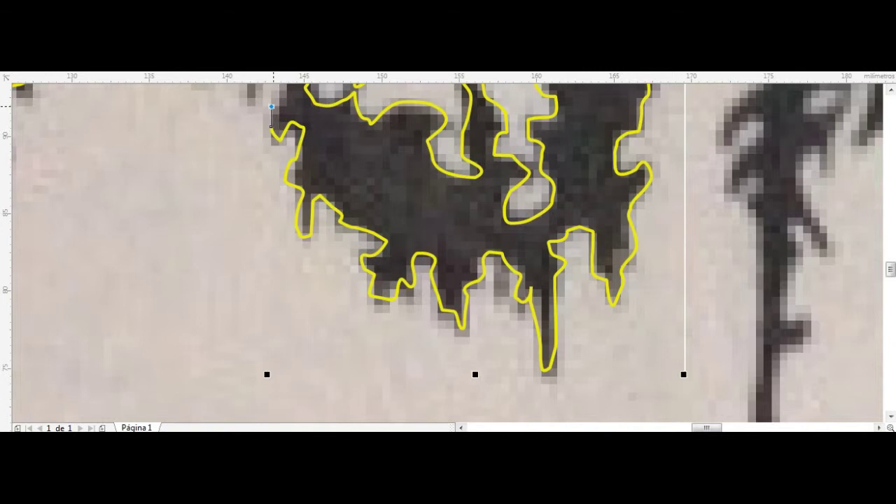
{"action": "scroll", "coordinate": [448, 252], "scroll_direction": "up", "scroll_amount": 3}
{"action": "mouse_move", "coordinate": [285, 315]}
{"action": "left_mouse_down"}
{"action": "mouse_move", "coordinate": [270, 280]}
{"action": "mouse_move", "coordinate": [258, 301]}
{"action": "mouse_move", "coordinate": [228, 298]}
{"action": "mouse_move", "coordinate": [209, 311]}
{"action": "mouse_move", "coordinate": [204, 284]}
{"action": "left_mouse_up"}
{"action": "left_click_drag", "start_coordinate": [272, 206], "coordinate": [285, 175]}
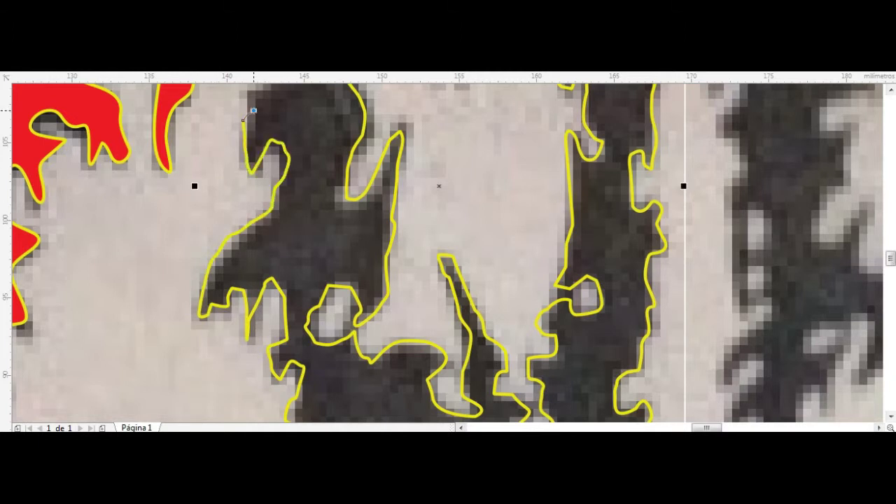
{"action": "scroll", "coordinate": [448, 252], "scroll_direction": "up", "scroll_amount": 5}
{"action": "left_click_drag", "start_coordinate": [249, 337], "coordinate": [265, 329]}
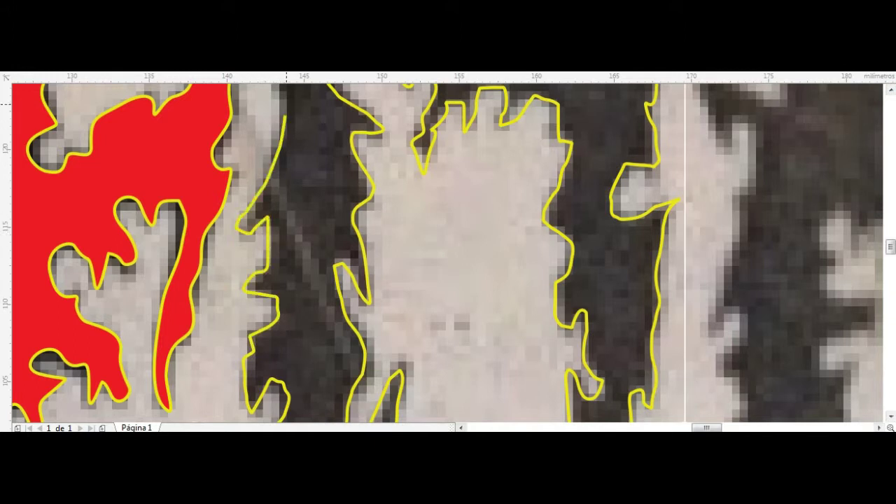
{"action": "scroll", "coordinate": [448, 252], "scroll_direction": "up", "scroll_amount": 5}
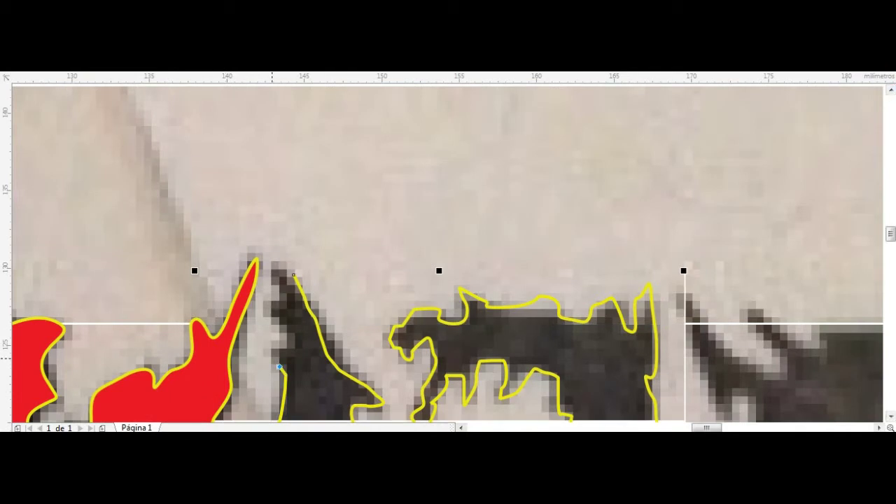
Close the U outline and combine it with the red Dis shapes using Ctrl+L.
{"action": "left_click", "coordinate": [279, 267]}
{"action": "scroll", "coordinate": [412, 238], "scroll_direction": "down", "scroll_amount": 3}
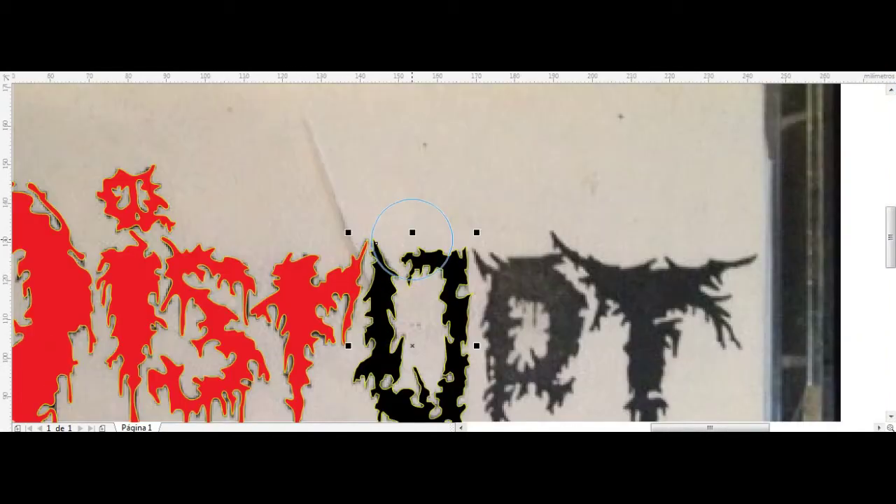
{"action": "scroll", "coordinate": [412, 238], "scroll_direction": "down", "scroll_amount": 2}
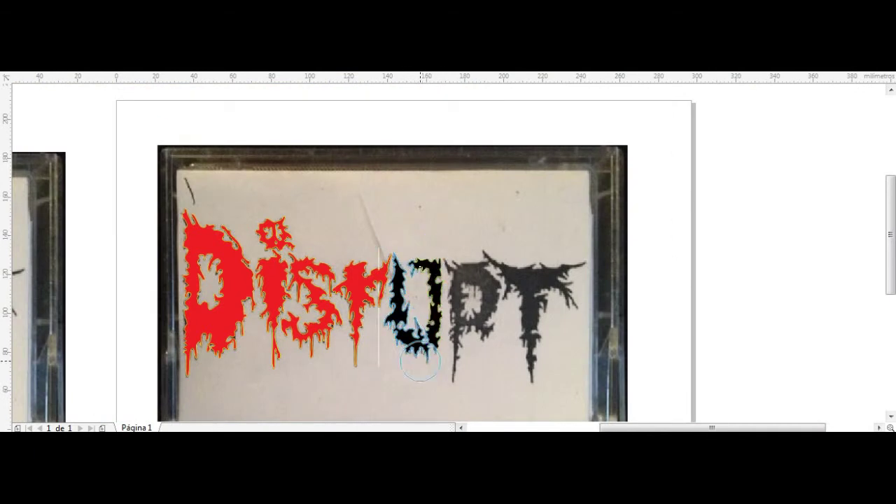
{"action": "key", "text": "Tab"}
{"action": "key", "text": "Tab"}
{"action": "key", "text": "ctrl+l"}
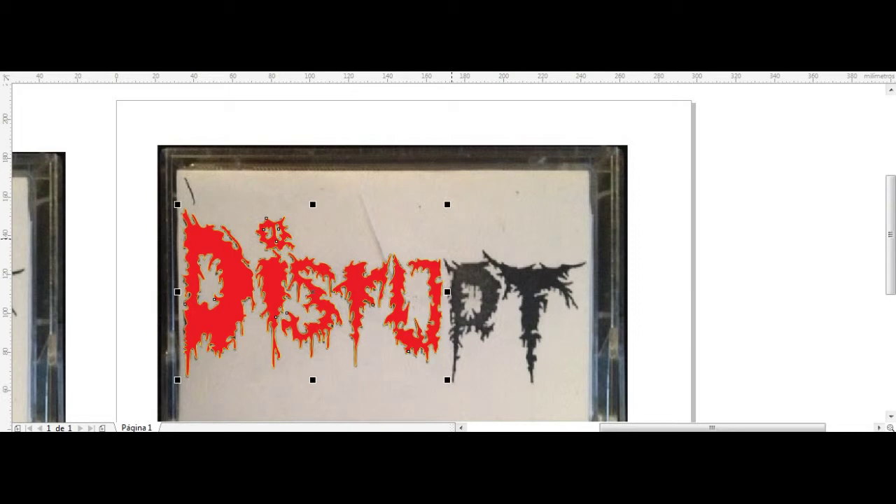
{"action": "scroll", "coordinate": [462, 371], "scroll_direction": "up", "scroll_amount": 3}
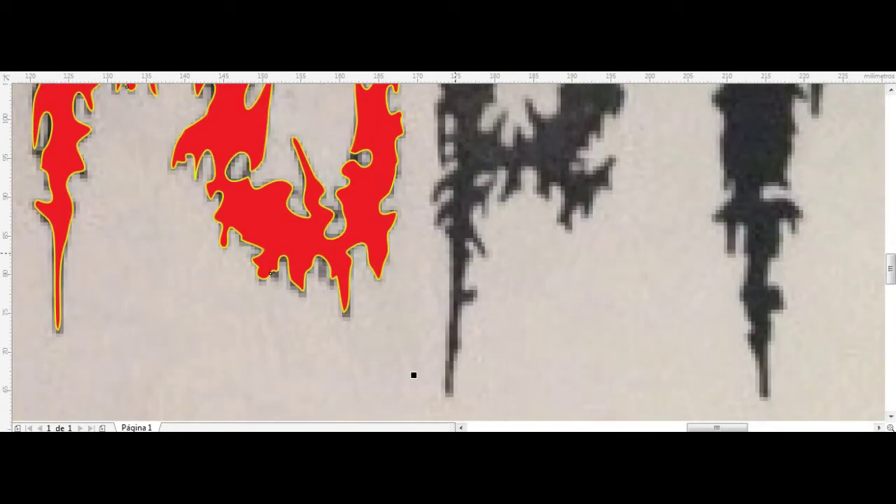
Trace the P's thin drip and its bump in yellow.
{"action": "mouse_move", "coordinate": [451, 306]}
{"action": "left_mouse_down"}
{"action": "mouse_move", "coordinate": [448, 380]}
{"action": "mouse_move", "coordinate": [460, 348]}
{"action": "left_mouse_up"}
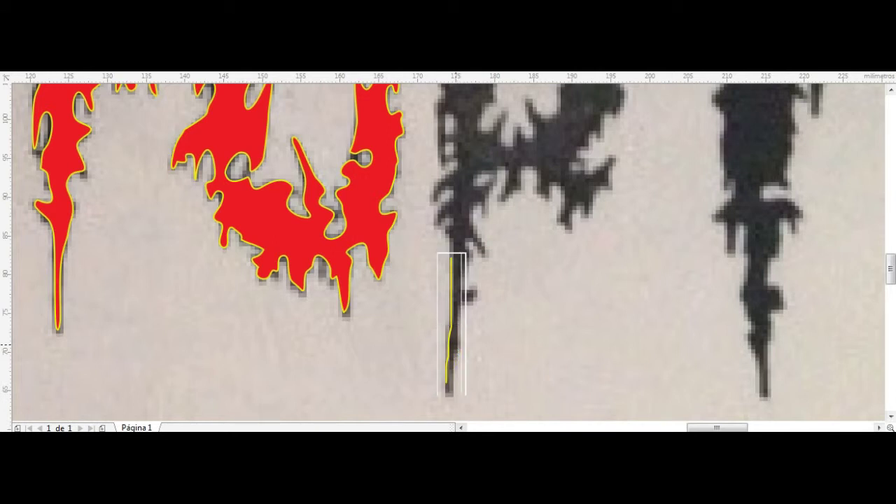
{"action": "scroll", "coordinate": [440, 396], "scroll_direction": "up", "scroll_amount": 1}
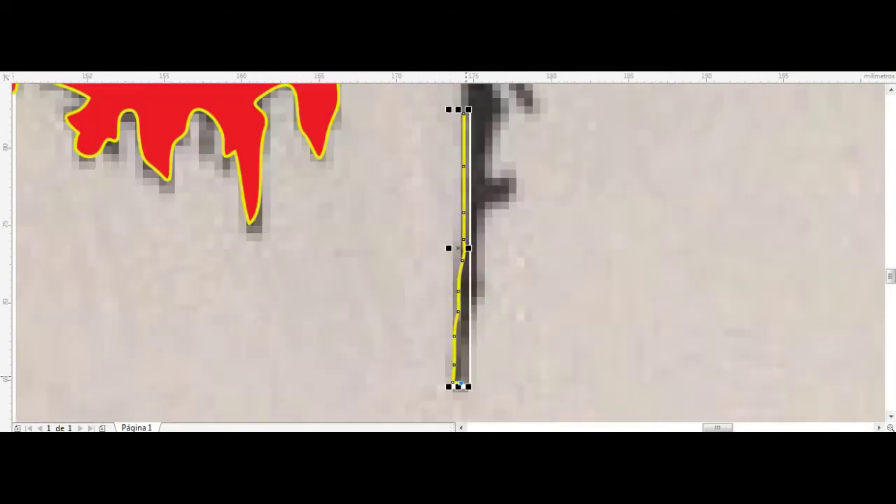
{"action": "left_click_drag", "start_coordinate": [453, 380], "coordinate": [481, 212]}
{"action": "left_click_drag", "start_coordinate": [481, 265], "coordinate": [485, 154]}
{"action": "scroll", "coordinate": [506, 251], "scroll_direction": "up", "scroll_amount": 2}
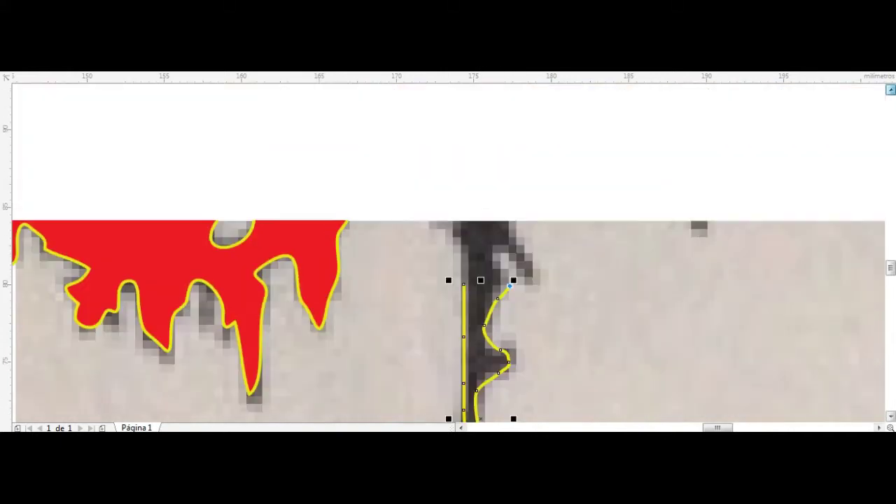
{"action": "mouse_move", "coordinate": [503, 250]}
{"action": "left_mouse_down"}
{"action": "mouse_move", "coordinate": [559, 98]}
{"action": "mouse_move", "coordinate": [561, 162]}
{"action": "mouse_move", "coordinate": [657, 170]}
{"action": "mouse_move", "coordinate": [684, 213]}
{"action": "mouse_move", "coordinate": [713, 172]}
{"action": "mouse_move", "coordinate": [759, 149]}
{"action": "left_mouse_up"}
{"action": "scroll", "coordinate": [448, 252], "scroll_direction": "up", "scroll_amount": 1}
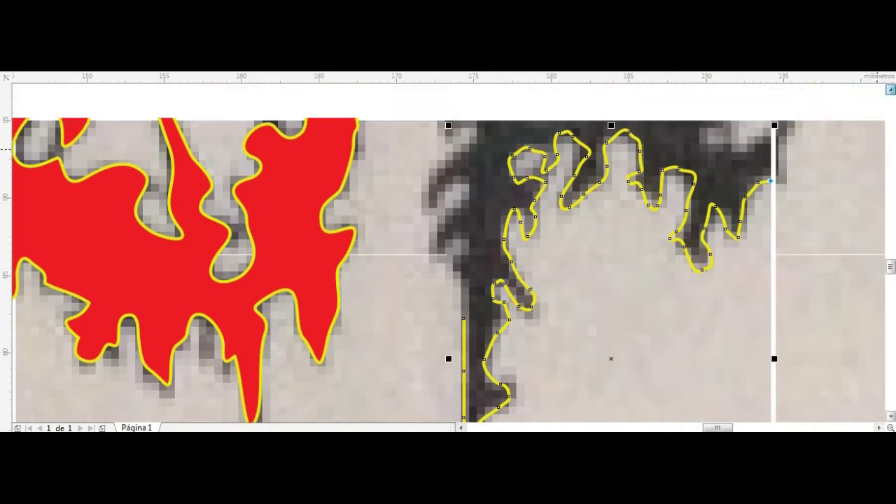
{"action": "scroll", "coordinate": [448, 252], "scroll_direction": "up", "scroll_amount": 4}
Extend the P trace up its left side and around the light patch near the top.
{"action": "left_click_drag", "start_coordinate": [783, 306], "coordinate": [781, 283]}
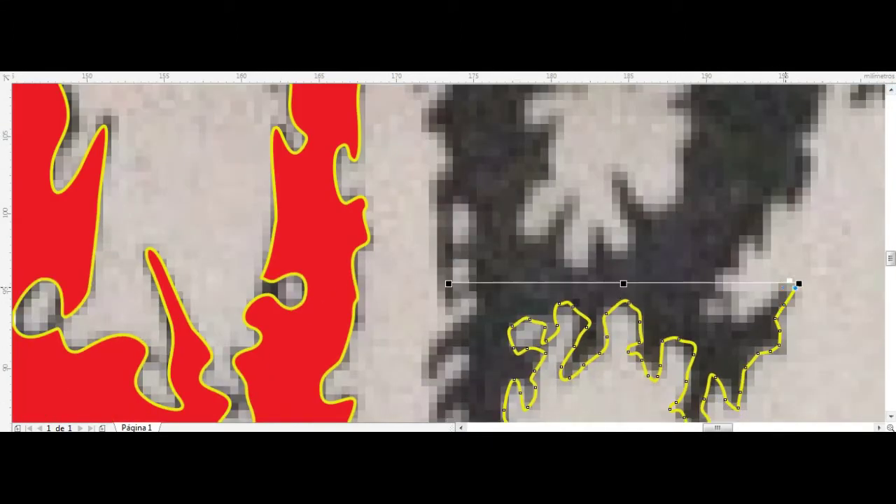
{"action": "mouse_move", "coordinate": [703, 309]}
{"action": "left_mouse_down"}
{"action": "mouse_move", "coordinate": [709, 266]}
{"action": "mouse_move", "coordinate": [743, 256]}
{"action": "mouse_move", "coordinate": [770, 231]}
{"action": "mouse_move", "coordinate": [821, 124]}
{"action": "left_mouse_up"}
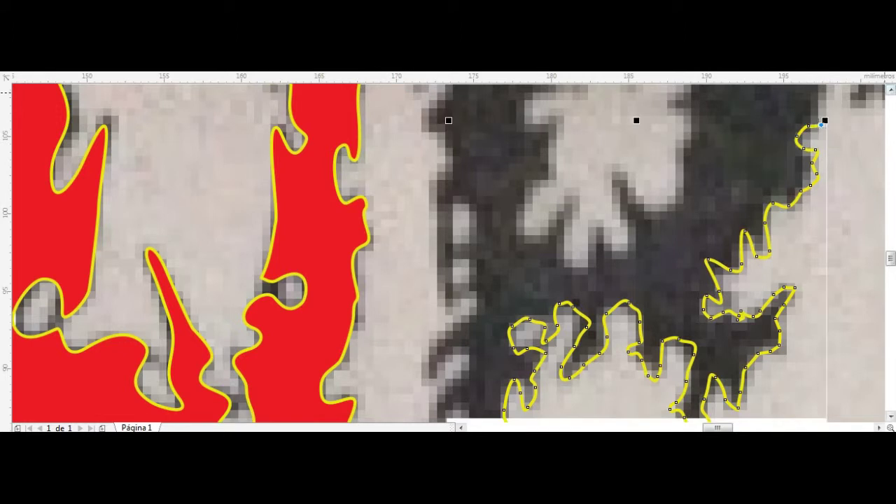
{"action": "scroll", "coordinate": [821, 124], "scroll_direction": "up", "scroll_amount": 1}
{"action": "scroll", "coordinate": [821, 124], "scroll_direction": "up", "scroll_amount": 1}
{"action": "scroll", "coordinate": [821, 124], "scroll_direction": "right", "scroll_amount": 2}
{"action": "mouse_move", "coordinate": [648, 329]}
{"action": "left_mouse_down"}
{"action": "mouse_move", "coordinate": [655, 250]}
{"action": "mouse_move", "coordinate": [672, 206]}
{"action": "mouse_move", "coordinate": [667, 182]}
{"action": "mouse_move", "coordinate": [598, 110]}
{"action": "left_mouse_up"}
{"action": "scroll", "coordinate": [448, 252], "scroll_direction": "up", "scroll_amount": 5}
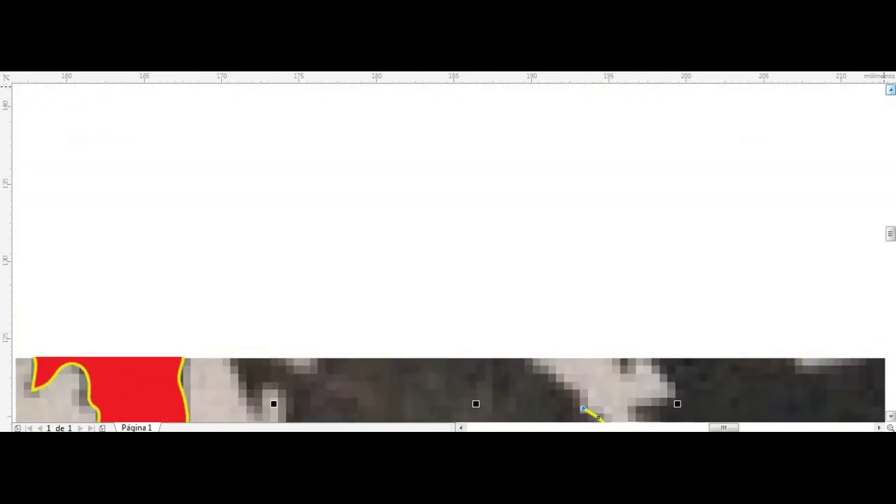
{"action": "left_click_drag", "start_coordinate": [528, 346], "coordinate": [594, 328]}
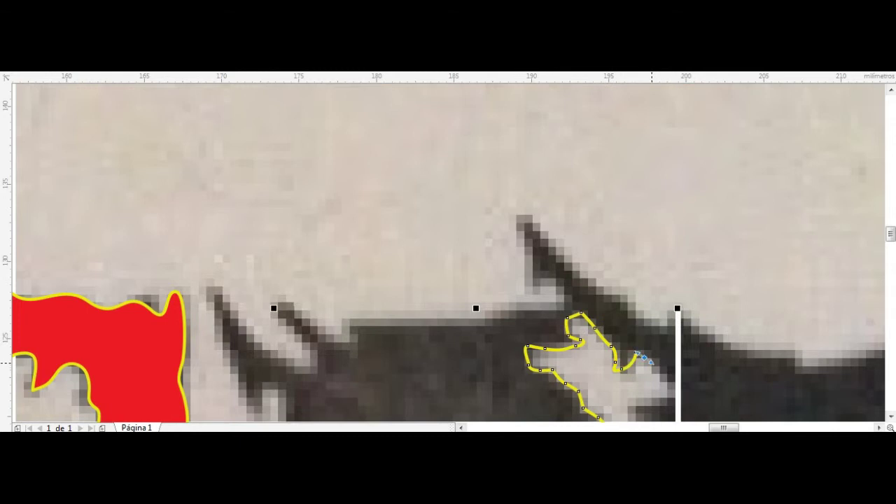
{"action": "left_click_drag", "start_coordinate": [643, 357], "coordinate": [603, 418]}
{"action": "scroll", "coordinate": [448, 252], "scroll_direction": "down", "scroll_amount": 6}
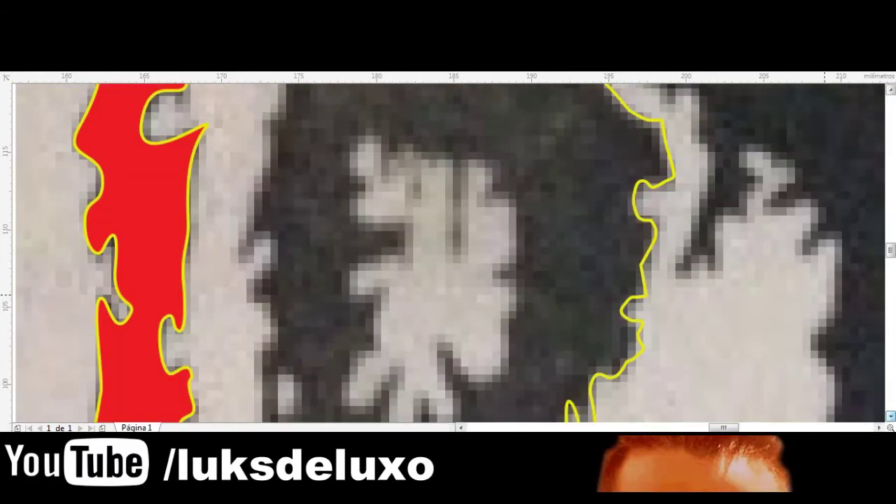
{"action": "scroll", "coordinate": [652, 176], "scroll_direction": "up", "scroll_amount": 3}
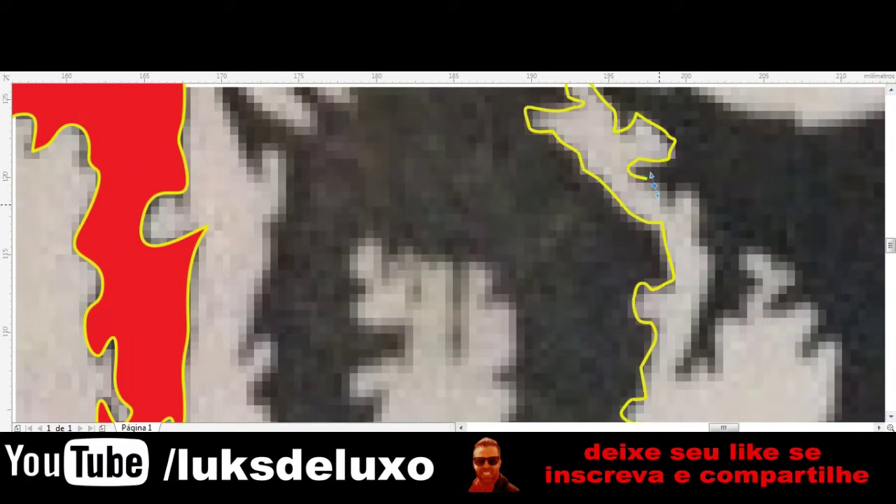
Trace down the P's jagged inner edge and dripping dark shape.
{"action": "left_click_drag", "start_coordinate": [650, 176], "coordinate": [714, 286]}
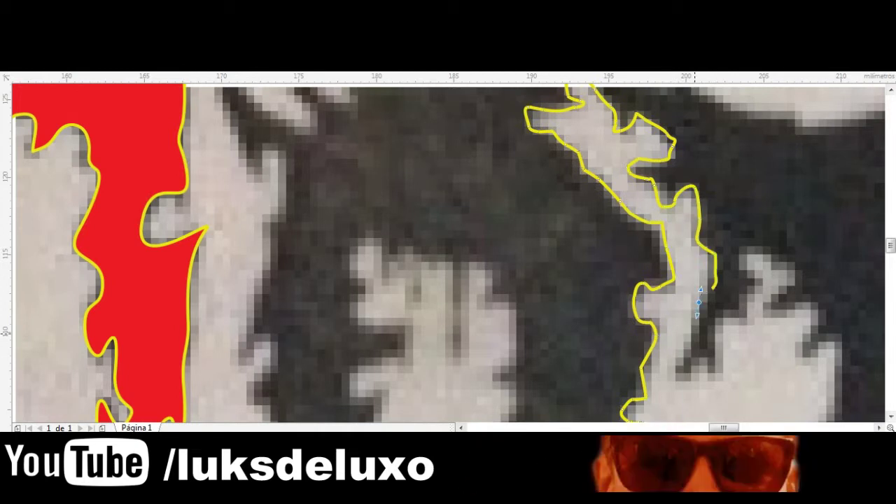
{"action": "mouse_move", "coordinate": [699, 301]}
{"action": "left_mouse_down"}
{"action": "mouse_move", "coordinate": [715, 346]}
{"action": "mouse_move", "coordinate": [761, 255]}
{"action": "mouse_move", "coordinate": [829, 309]}
{"action": "left_mouse_up"}
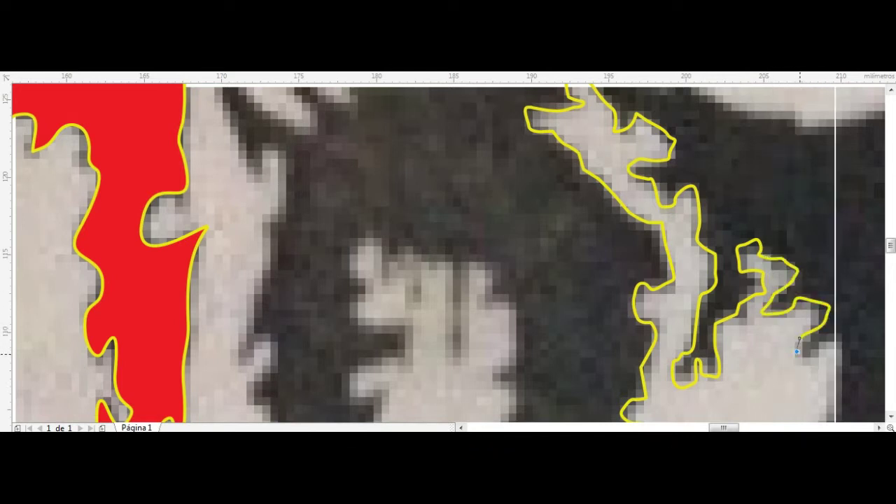
{"action": "left_click_drag", "start_coordinate": [824, 340], "coordinate": [833, 338]}
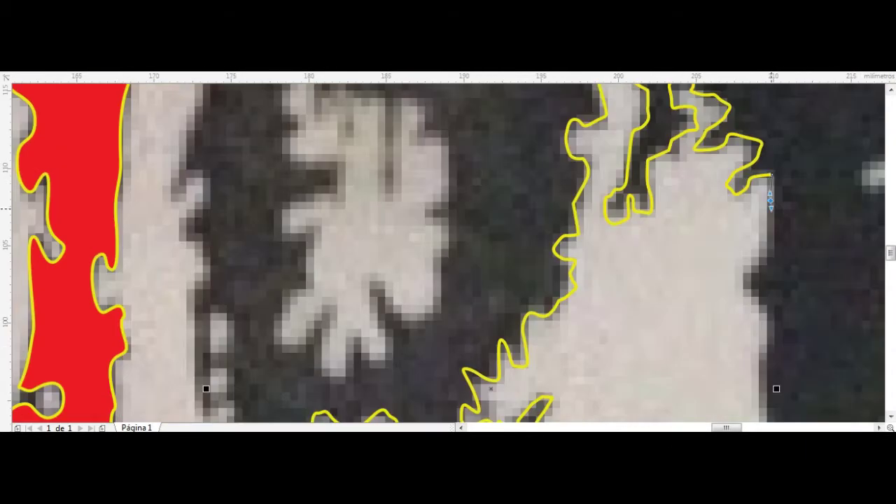
{"action": "left_click_drag", "start_coordinate": [771, 175], "coordinate": [754, 262]}
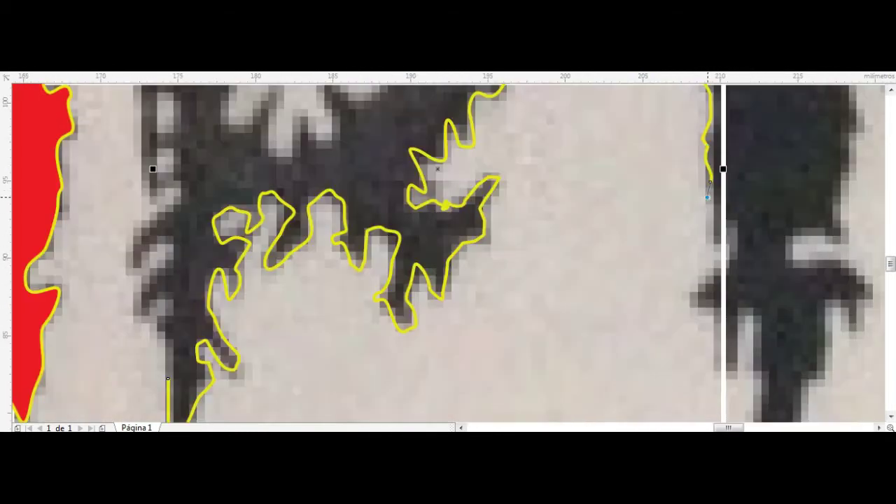
{"action": "left_click_drag", "start_coordinate": [707, 198], "coordinate": [691, 305]}
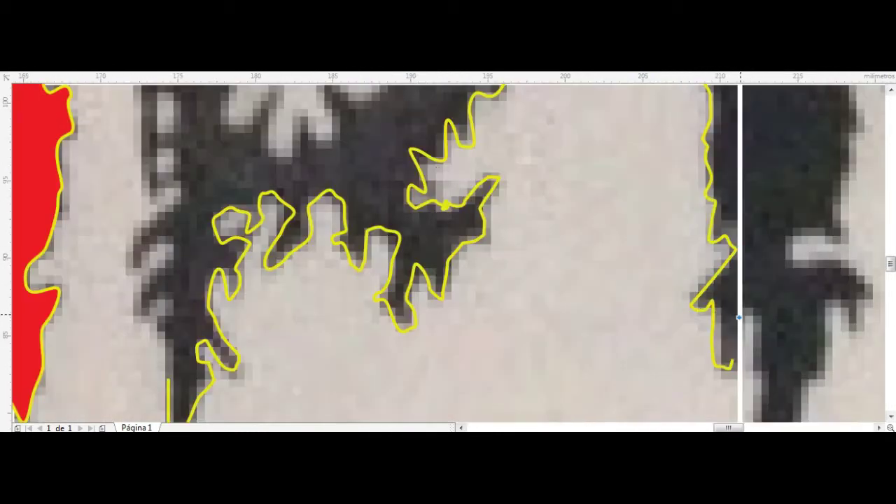
{"action": "left_click_drag", "start_coordinate": [712, 347], "coordinate": [753, 371]}
{"action": "scroll", "coordinate": [749, 309], "scroll_direction": "down", "scroll_amount": 3}
Extend the yellow freehand trace around the 'p' drip tip and the dark bumps on the 't'.
{"action": "scroll", "coordinate": [749, 308], "scroll_direction": "down", "scroll_amount": 2}
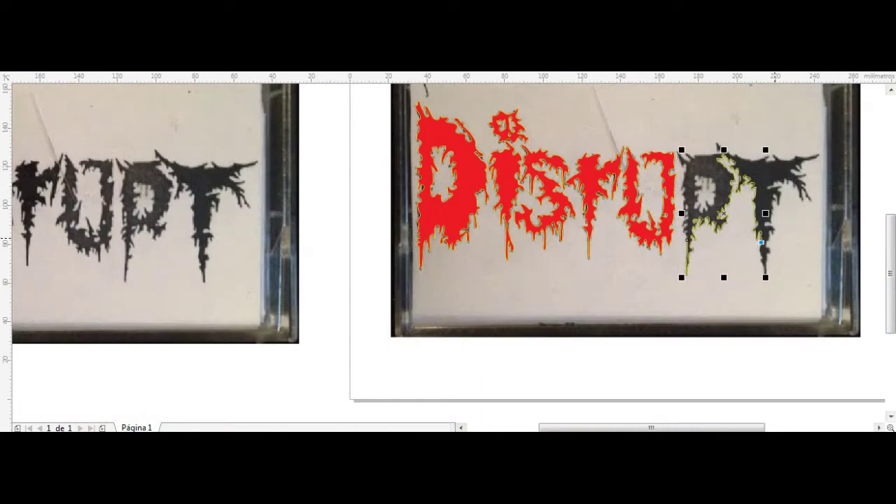
{"action": "scroll", "coordinate": [783, 237], "scroll_direction": "up", "scroll_amount": 3}
{"action": "left_click_drag", "start_coordinate": [680, 275], "coordinate": [698, 405]}
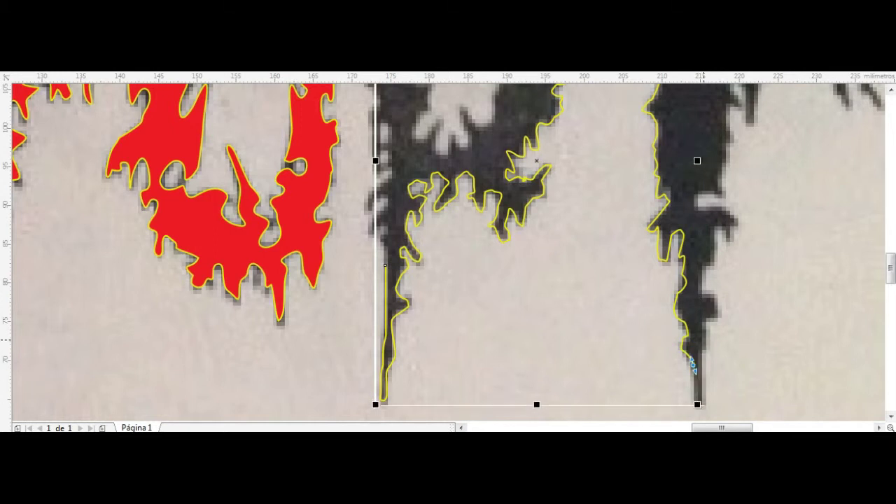
{"action": "scroll", "coordinate": [701, 364], "scroll_direction": "down", "scroll_amount": 2}
{"action": "scroll", "coordinate": [699, 401], "scroll_direction": "up", "scroll_amount": 2}
{"action": "mouse_move", "coordinate": [673, 231]}
{"action": "left_mouse_down"}
{"action": "mouse_move", "coordinate": [686, 250]}
{"action": "mouse_move", "coordinate": [695, 100]}
{"action": "left_mouse_up"}
{"action": "scroll", "coordinate": [746, 239], "scroll_direction": "up", "scroll_amount": 3}
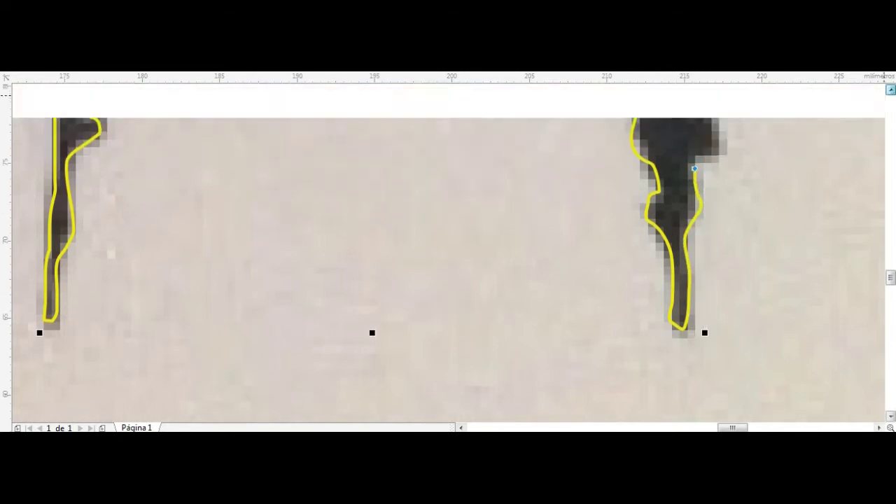
{"action": "scroll", "coordinate": [746, 240], "scroll_direction": "up", "scroll_amount": 2}
{"action": "mouse_move", "coordinate": [694, 306]}
{"action": "left_mouse_down"}
{"action": "mouse_move", "coordinate": [714, 284]}
{"action": "mouse_move", "coordinate": [702, 244]}
{"action": "left_mouse_up"}
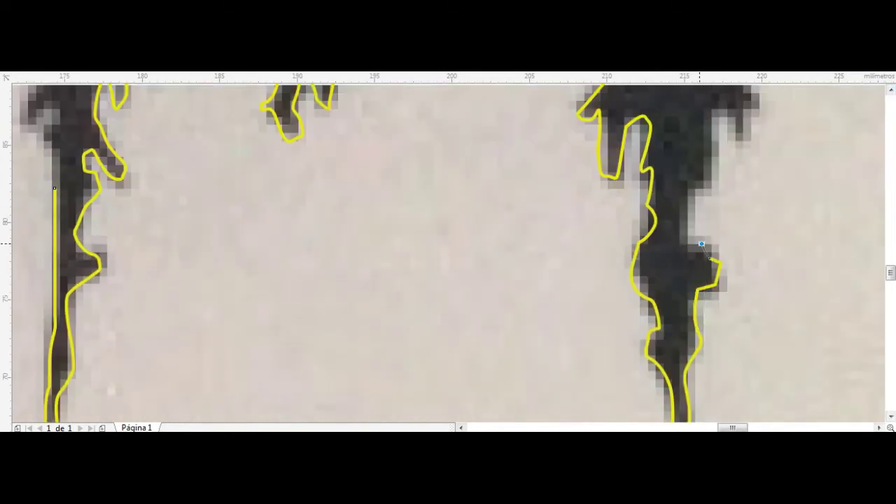
{"action": "mouse_move", "coordinate": [709, 133]}
{"action": "left_mouse_down"}
{"action": "mouse_move", "coordinate": [719, 111]}
{"action": "mouse_move", "coordinate": [741, 140]}
{"action": "mouse_move", "coordinate": [759, 105]}
{"action": "left_mouse_up"}
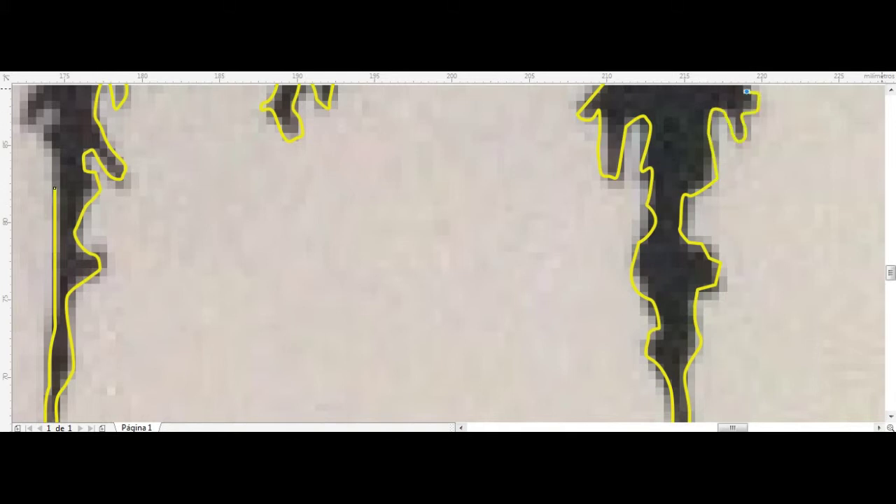
Continue the trace up the 't' stem, along its top loop and around the thin spike's tip.
{"action": "scroll", "coordinate": [747, 91], "scroll_direction": "up", "scroll_amount": 4}
{"action": "scroll", "coordinate": [746, 91], "scroll_direction": "up", "scroll_amount": 3}
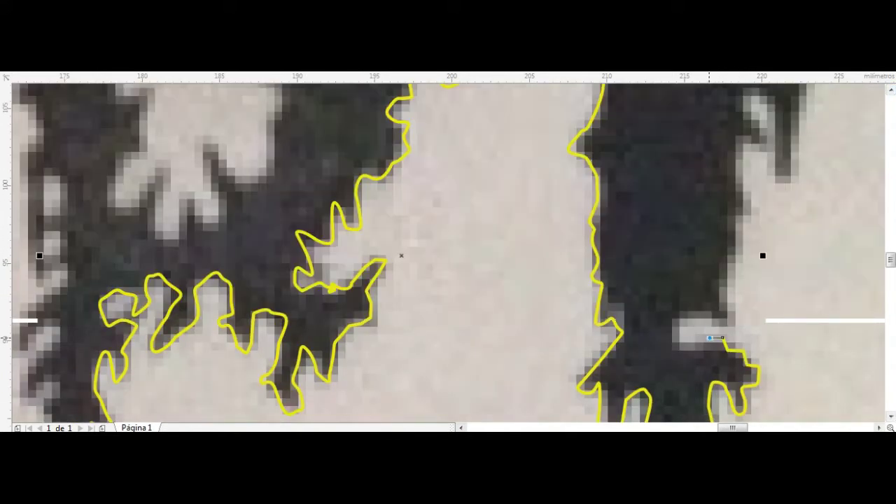
{"action": "left_click_drag", "start_coordinate": [674, 316], "coordinate": [721, 321]}
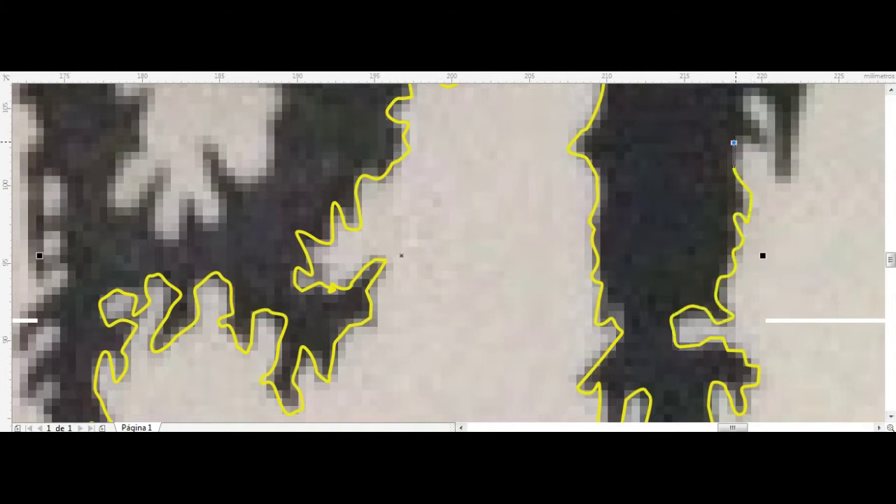
{"action": "scroll", "coordinate": [766, 147], "scroll_direction": "up", "scroll_amount": 1}
{"action": "scroll", "coordinate": [765, 148], "scroll_direction": "up", "scroll_amount": 1}
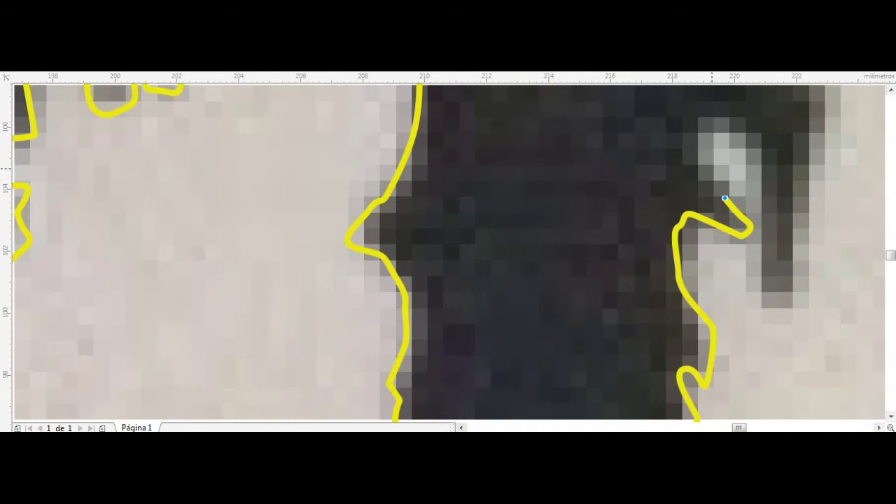
{"action": "mouse_move", "coordinate": [747, 128]}
{"action": "left_mouse_down"}
{"action": "mouse_move", "coordinate": [774, 190]}
{"action": "mouse_move", "coordinate": [777, 274]}
{"action": "mouse_move", "coordinate": [802, 158]}
{"action": "mouse_move", "coordinate": [826, 119]}
{"action": "mouse_move", "coordinate": [827, 294]}
{"action": "mouse_move", "coordinate": [780, 245]}
{"action": "mouse_move", "coordinate": [771, 206]}
{"action": "left_mouse_up"}
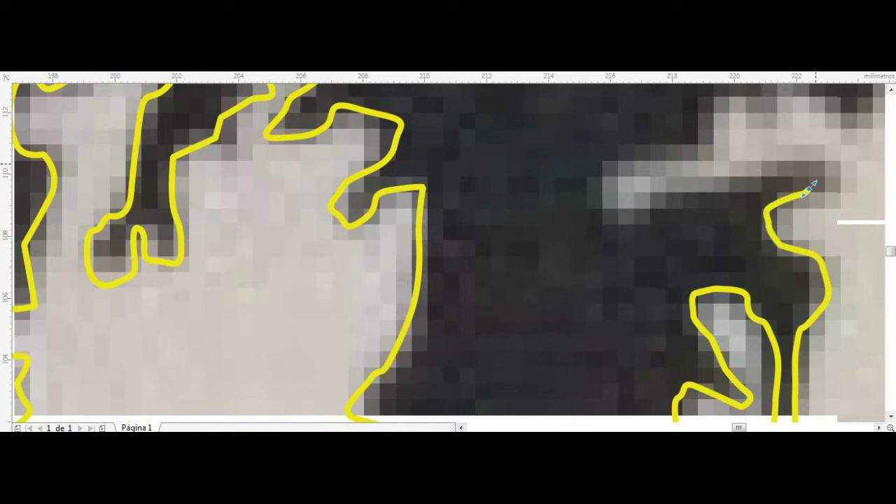
{"action": "left_click_drag", "start_coordinate": [786, 157], "coordinate": [669, 198]}
{"action": "mouse_move", "coordinate": [629, 224]}
{"action": "left_mouse_down"}
{"action": "mouse_move", "coordinate": [638, 150]}
{"action": "mouse_move", "coordinate": [697, 150]}
{"action": "mouse_move", "coordinate": [721, 105]}
{"action": "mouse_move", "coordinate": [744, 139]}
{"action": "mouse_move", "coordinate": [743, 203]}
{"action": "mouse_move", "coordinate": [798, 175]}
{"action": "mouse_move", "coordinate": [826, 210]}
{"action": "mouse_move", "coordinate": [860, 165]}
{"action": "mouse_move", "coordinate": [573, 210]}
{"action": "mouse_move", "coordinate": [574, 251]}
{"action": "mouse_move", "coordinate": [704, 224]}
{"action": "mouse_move", "coordinate": [755, 263]}
{"action": "left_mouse_up"}
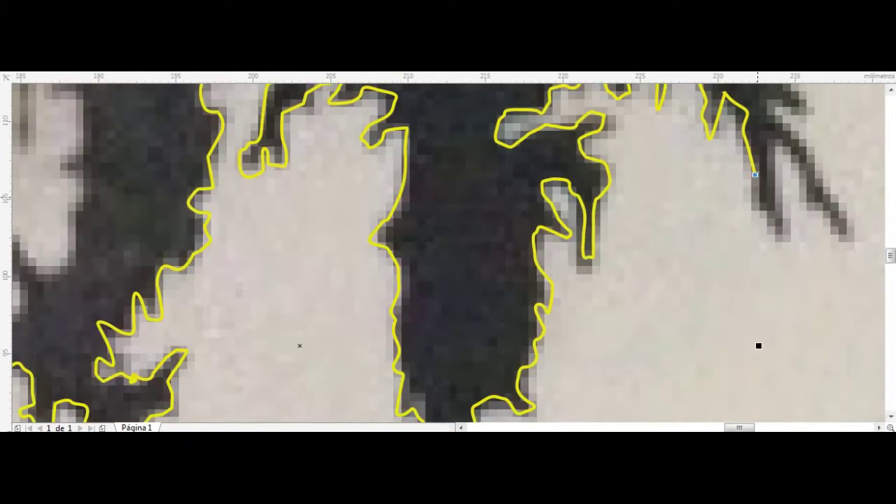
{"action": "left_click_drag", "start_coordinate": [760, 210], "coordinate": [777, 236]}
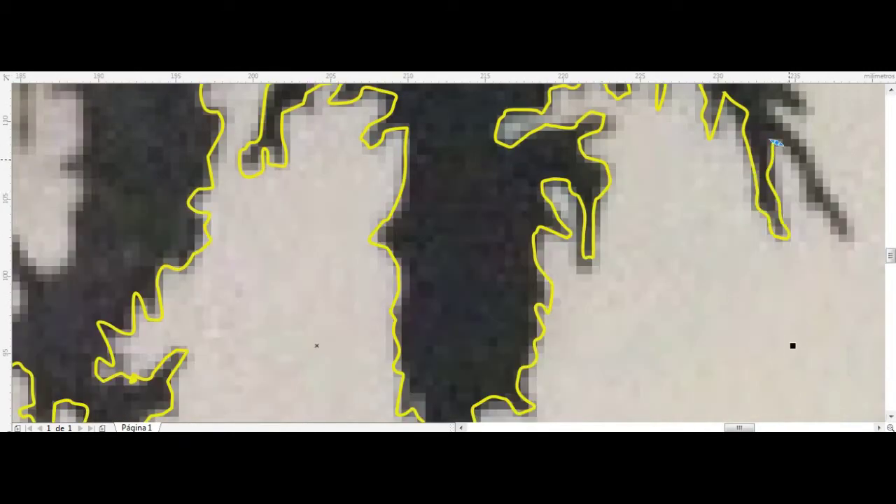
{"action": "mouse_move", "coordinate": [800, 184]}
{"action": "left_mouse_down"}
{"action": "mouse_move", "coordinate": [844, 238]}
{"action": "mouse_move", "coordinate": [838, 201]}
{"action": "left_mouse_up"}
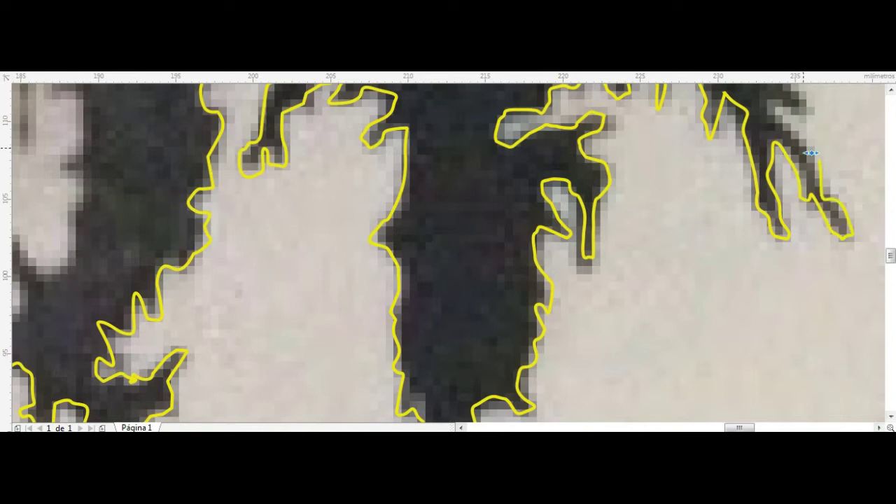
Trace along the spike and crossbar edge to its tip, then left along the top past the small hook.
{"action": "scroll", "coordinate": [786, 103], "scroll_direction": "up", "scroll_amount": 3}
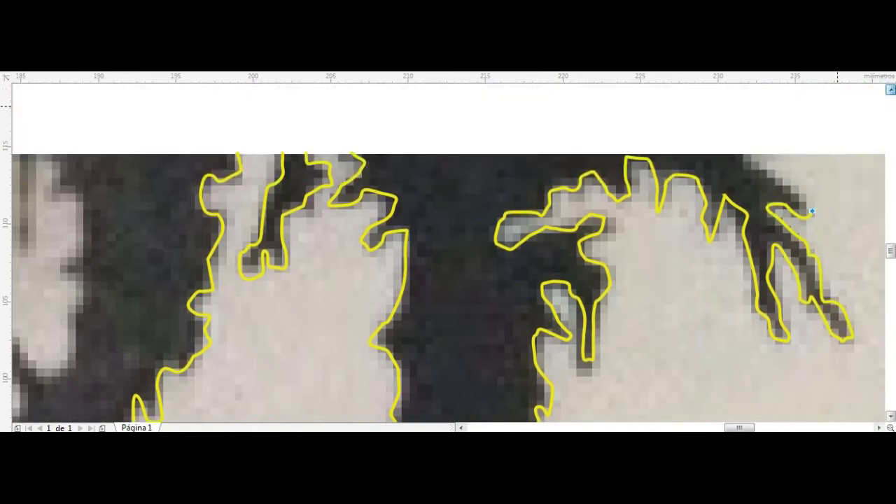
{"action": "scroll", "coordinate": [785, 102], "scroll_direction": "up", "scroll_amount": 3}
{"action": "left_click_drag", "start_coordinate": [778, 316], "coordinate": [747, 302]}
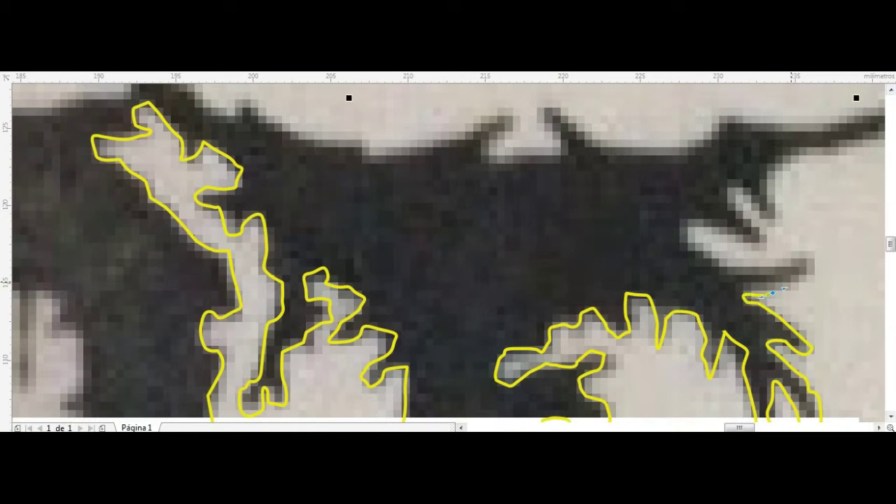
{"action": "left_click_drag", "start_coordinate": [731, 266], "coordinate": [683, 238]}
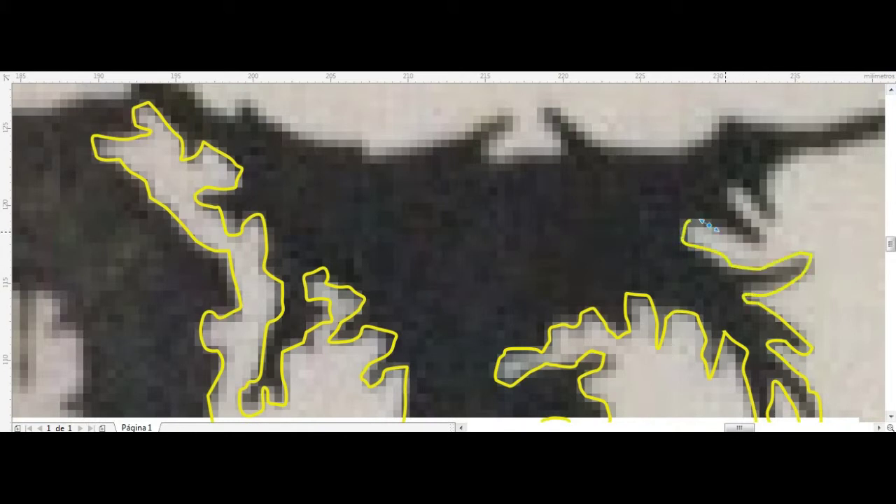
{"action": "left_click_drag", "start_coordinate": [768, 206], "coordinate": [573, 150]}
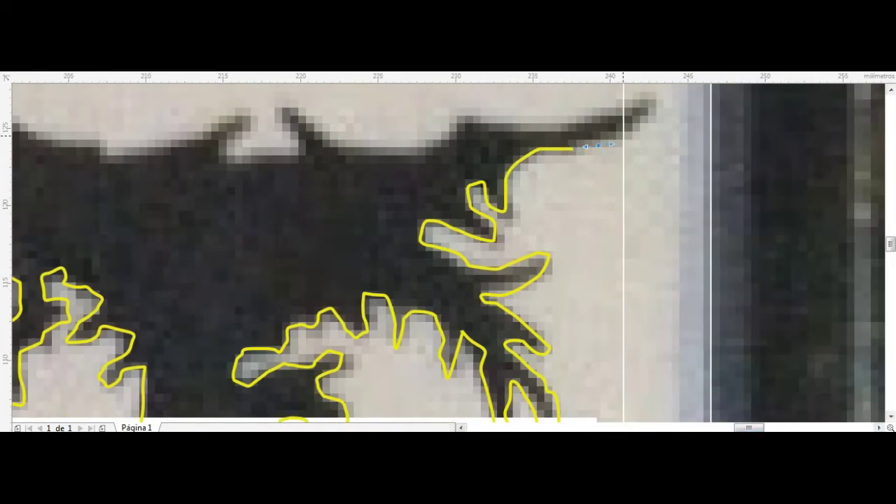
{"action": "mouse_move", "coordinate": [623, 134]}
{"action": "left_mouse_down"}
{"action": "mouse_move", "coordinate": [642, 89]}
{"action": "mouse_move", "coordinate": [624, 100]}
{"action": "left_mouse_up"}
{"action": "mouse_move", "coordinate": [549, 130]}
{"action": "left_mouse_down"}
{"action": "mouse_move", "coordinate": [497, 127]}
{"action": "mouse_move", "coordinate": [361, 159]}
{"action": "left_mouse_up"}
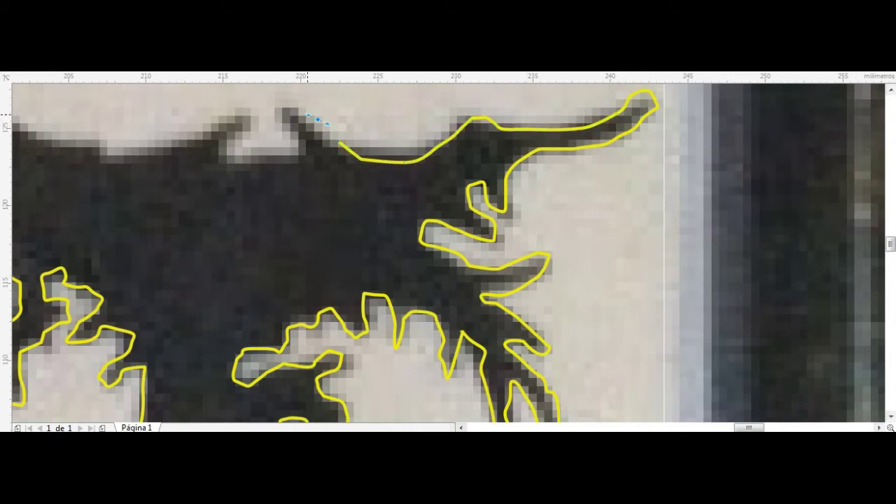
{"action": "mouse_move", "coordinate": [290, 160]}
{"action": "left_mouse_down"}
{"action": "mouse_move", "coordinate": [108, 151]}
{"action": "mouse_move", "coordinate": [248, 114]}
{"action": "left_mouse_up"}
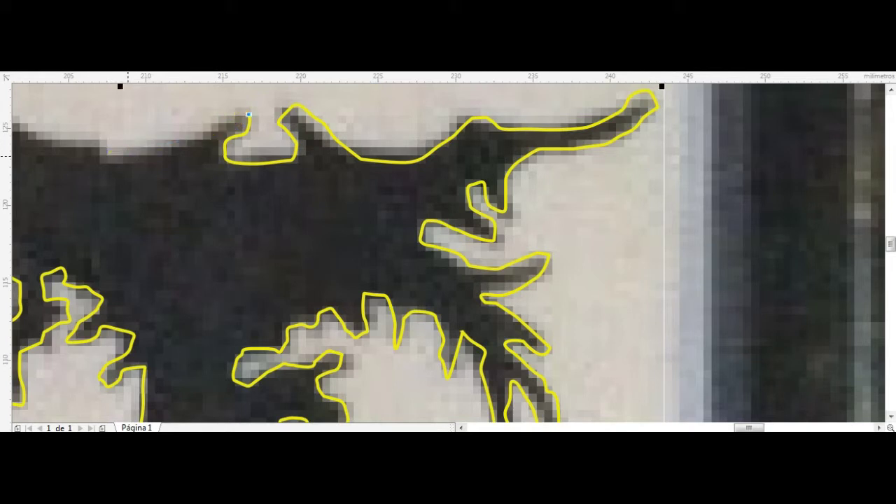
{"action": "left_click_drag", "start_coordinate": [194, 140], "coordinate": [103, 137]}
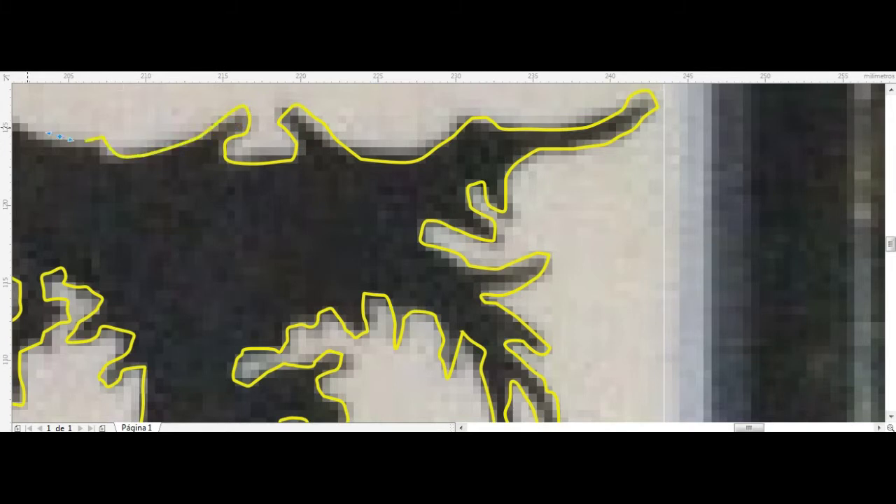
Resume from the end node and trace left along the top edge around the small spikes.
{"action": "scroll", "coordinate": [448, 252], "scroll_direction": "left", "scroll_amount": 5}
{"action": "scroll", "coordinate": [448, 252], "scroll_direction": "up", "scroll_amount": 2}
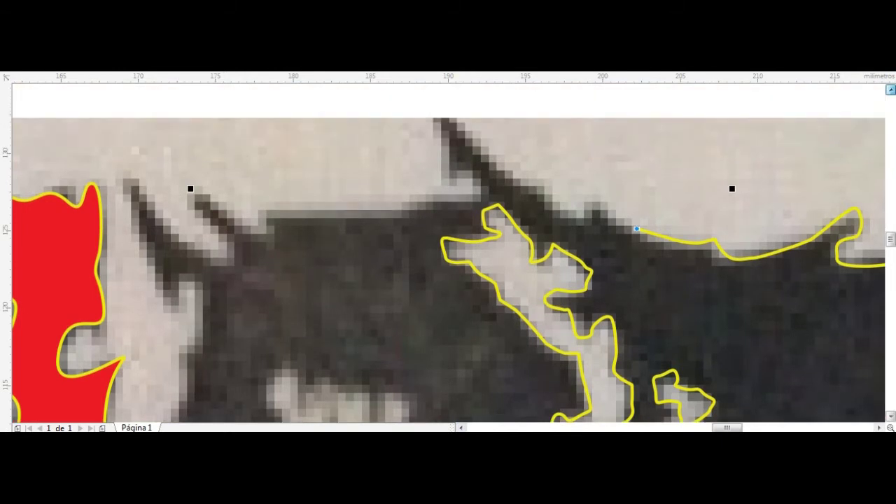
{"action": "mouse_move", "coordinate": [636, 228]}
{"action": "left_mouse_down"}
{"action": "mouse_move", "coordinate": [592, 196]}
{"action": "mouse_move", "coordinate": [434, 121]}
{"action": "left_mouse_up"}
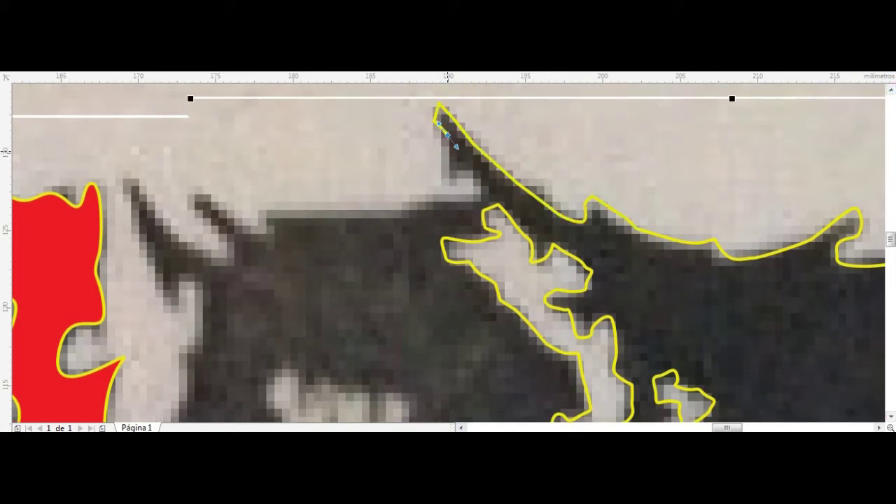
{"action": "left_click_drag", "start_coordinate": [445, 162], "coordinate": [466, 168]}
{"action": "left_click_drag", "start_coordinate": [350, 214], "coordinate": [232, 225]}
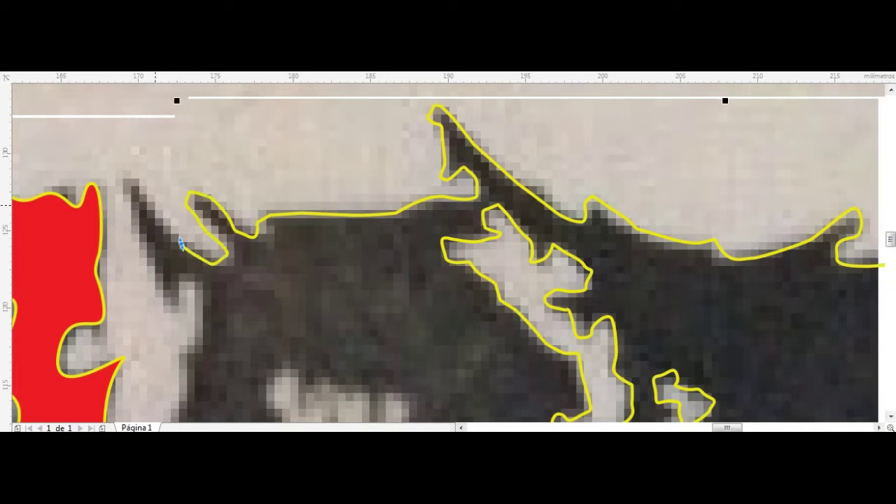
{"action": "left_click_drag", "start_coordinate": [182, 243], "coordinate": [123, 177]}
{"action": "left_click_drag", "start_coordinate": [186, 275], "coordinate": [196, 343]}
Finish the outer trace down and around the 'p' letter's left edge.
{"action": "scroll", "coordinate": [189, 379], "scroll_direction": "down", "scroll_amount": 3}
{"action": "scroll", "coordinate": [689, 369], "scroll_direction": "up", "scroll_amount": 3}
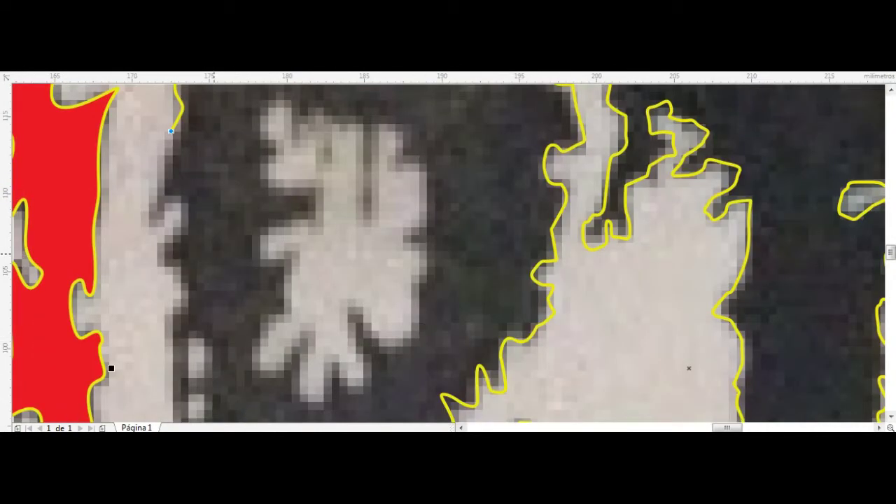
{"action": "left_click_drag", "start_coordinate": [152, 189], "coordinate": [141, 220]}
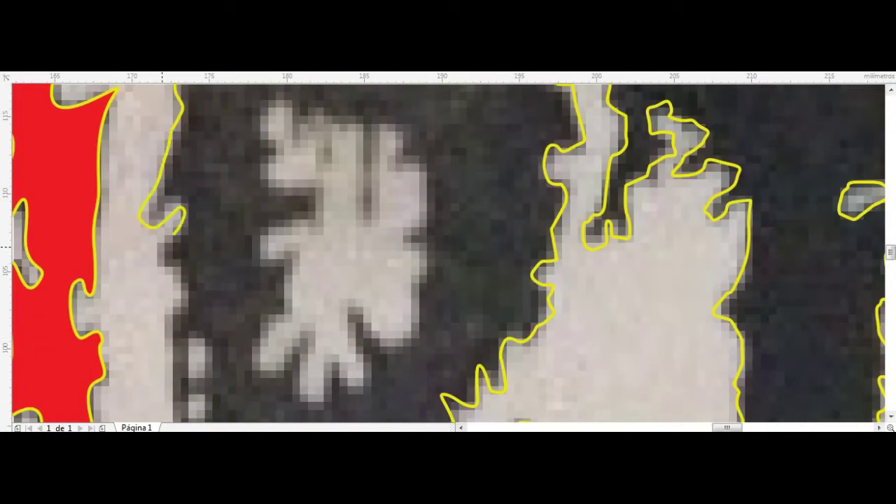
{"action": "scroll", "coordinate": [170, 354], "scroll_direction": "down", "scroll_amount": 2}
{"action": "scroll", "coordinate": [140, 210], "scroll_direction": "up", "scroll_amount": 3}
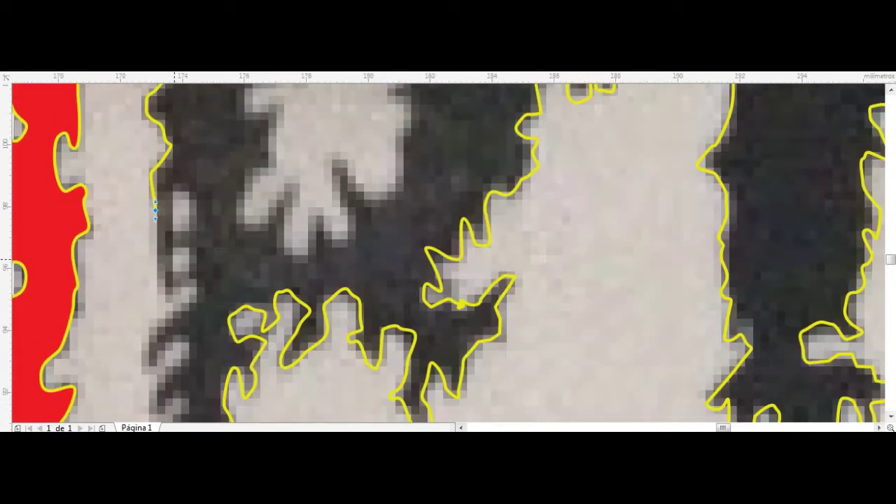
{"action": "scroll", "coordinate": [138, 181], "scroll_direction": "up", "scroll_amount": 2}
{"action": "mouse_move", "coordinate": [139, 252]}
{"action": "left_mouse_down"}
{"action": "mouse_move", "coordinate": [158, 328]}
{"action": "mouse_move", "coordinate": [175, 124]}
{"action": "mouse_move", "coordinate": [208, 172]}
{"action": "mouse_move", "coordinate": [189, 259]}
{"action": "mouse_move", "coordinate": [222, 319]}
{"action": "mouse_move", "coordinate": [154, 382]}
{"action": "left_mouse_up"}
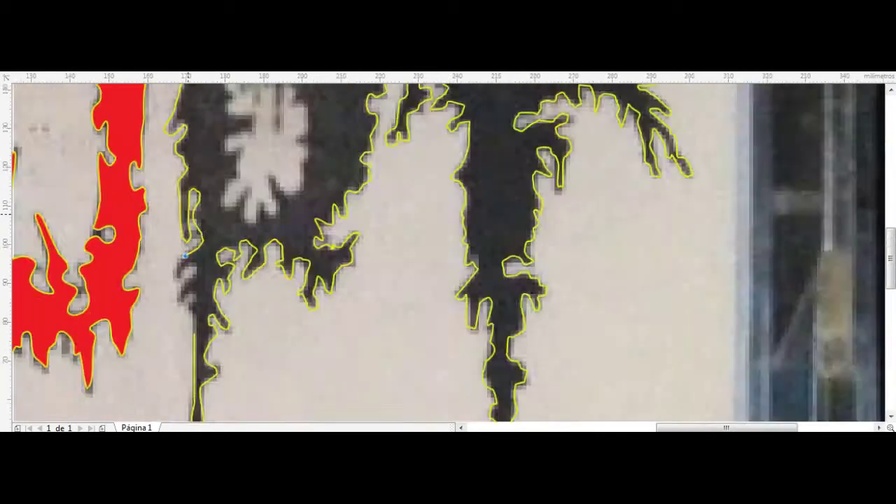
{"action": "scroll", "coordinate": [188, 210], "scroll_direction": "up", "scroll_amount": 2}
{"action": "scroll", "coordinate": [187, 210], "scroll_direction": "up", "scroll_amount": 2}
{"action": "mouse_move", "coordinate": [308, 95]}
{"action": "left_mouse_down"}
{"action": "mouse_move", "coordinate": [231, 170]}
{"action": "mouse_move", "coordinate": [190, 247]}
{"action": "mouse_move", "coordinate": [245, 188]}
{"action": "mouse_move", "coordinate": [242, 269]}
{"action": "mouse_move", "coordinate": [217, 344]}
{"action": "mouse_move", "coordinate": [271, 309]}
{"action": "mouse_move", "coordinate": [257, 389]}
{"action": "left_mouse_up"}
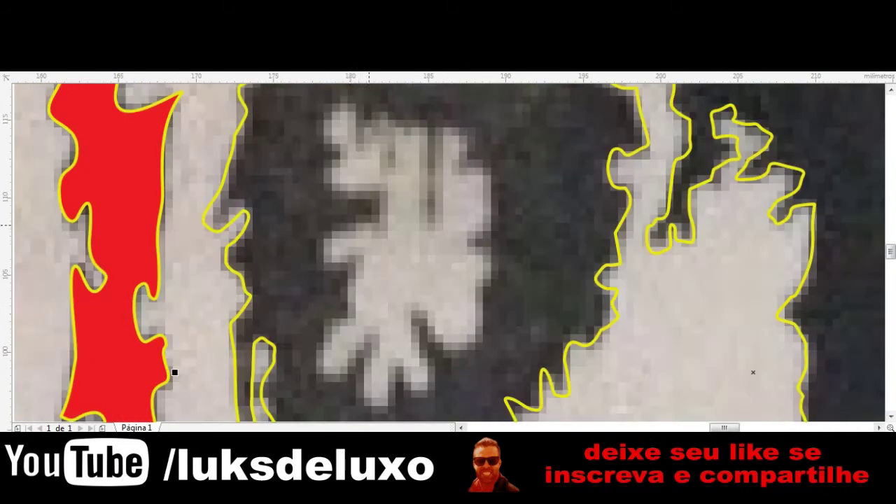
Trace a closed curve around the light inner hole of the 'p', including its notch, then view the whole drawing.
{"action": "mouse_move", "coordinate": [332, 261]}
{"action": "left_mouse_down"}
{"action": "mouse_move", "coordinate": [348, 291]}
{"action": "mouse_move", "coordinate": [322, 366]}
{"action": "mouse_move", "coordinate": [340, 375]}
{"action": "mouse_move", "coordinate": [374, 344]}
{"action": "left_mouse_up"}
{"action": "mouse_move", "coordinate": [367, 394]}
{"action": "left_mouse_down"}
{"action": "mouse_move", "coordinate": [393, 371]}
{"action": "mouse_move", "coordinate": [409, 388]}
{"action": "mouse_move", "coordinate": [427, 375]}
{"action": "mouse_move", "coordinate": [417, 321]}
{"action": "mouse_move", "coordinate": [455, 345]}
{"action": "mouse_move", "coordinate": [478, 329]}
{"action": "mouse_move", "coordinate": [494, 250]}
{"action": "mouse_move", "coordinate": [491, 168]}
{"action": "mouse_move", "coordinate": [457, 122]}
{"action": "mouse_move", "coordinate": [441, 129]}
{"action": "left_mouse_up"}
{"action": "mouse_move", "coordinate": [439, 166]}
{"action": "left_mouse_down"}
{"action": "mouse_move", "coordinate": [440, 196]}
{"action": "mouse_move", "coordinate": [426, 225]}
{"action": "mouse_move", "coordinate": [421, 155]}
{"action": "mouse_move", "coordinate": [397, 120]}
{"action": "mouse_move", "coordinate": [372, 123]}
{"action": "mouse_move", "coordinate": [357, 140]}
{"action": "mouse_move", "coordinate": [329, 104]}
{"action": "mouse_move", "coordinate": [339, 160]}
{"action": "mouse_move", "coordinate": [326, 187]}
{"action": "mouse_move", "coordinate": [370, 206]}
{"action": "mouse_move", "coordinate": [329, 234]}
{"action": "mouse_move", "coordinate": [329, 261]}
{"action": "left_mouse_up"}
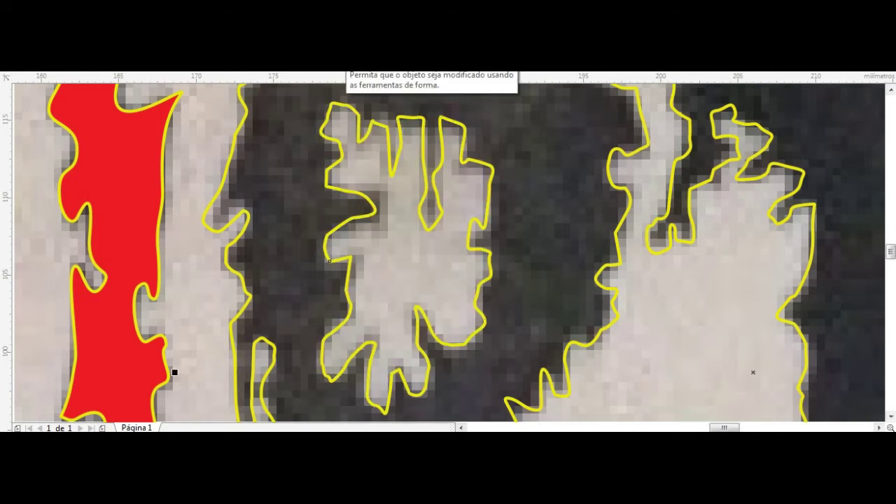
{"action": "key", "text": "F4"}
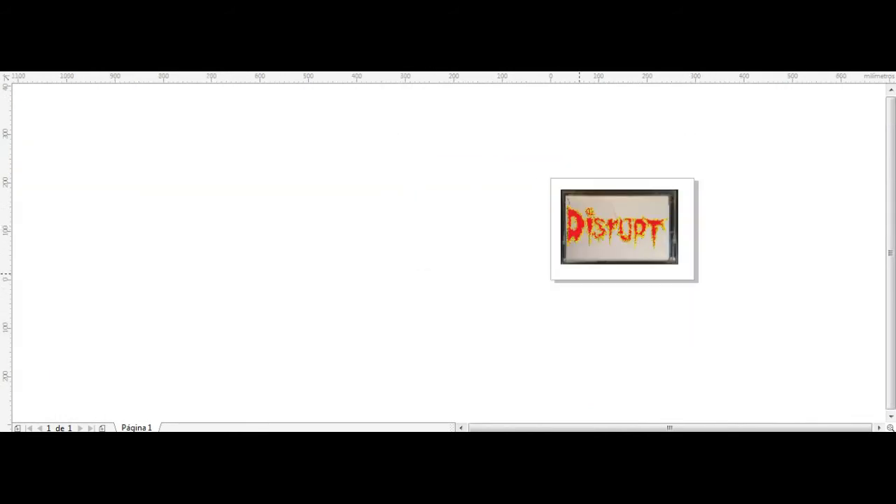
Unlock the photo, shrink it, and move it below the traced logo.
{"action": "right_click", "coordinate": [646, 260]}
{"action": "left_click", "coordinate": [700, 302]}
{"action": "left_click", "coordinate": [592, 225]}
{"action": "mouse_move", "coordinate": [678, 263]}
{"action": "left_mouse_down"}
{"action": "mouse_move", "coordinate": [621, 226]}
{"action": "mouse_move", "coordinate": [597, 244]}
{"action": "left_mouse_up"}
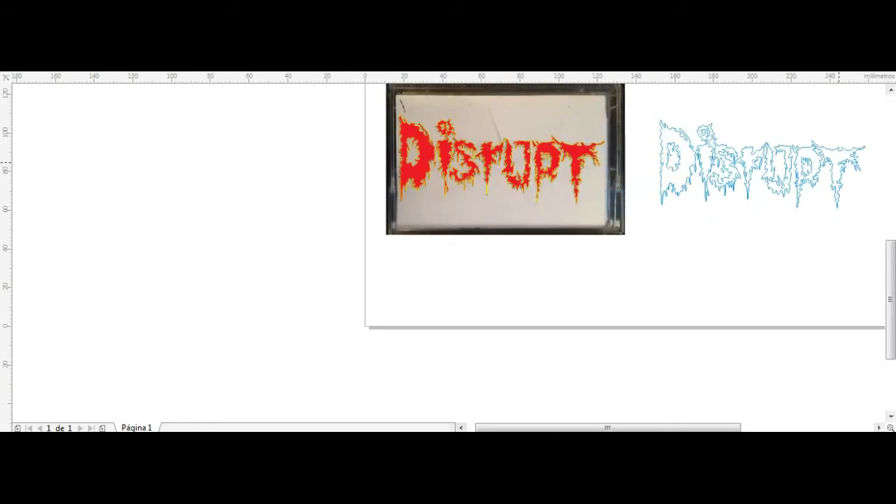
Fill the traced logo solid black, then add and delete a horizontal guideline.
{"action": "left_click", "coordinate": [420, 161]}
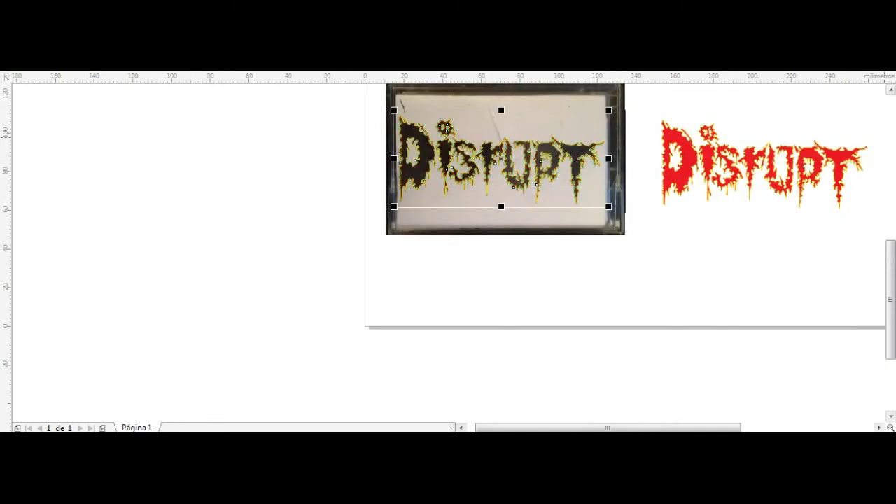
{"action": "left_click", "coordinate": [763, 165]}
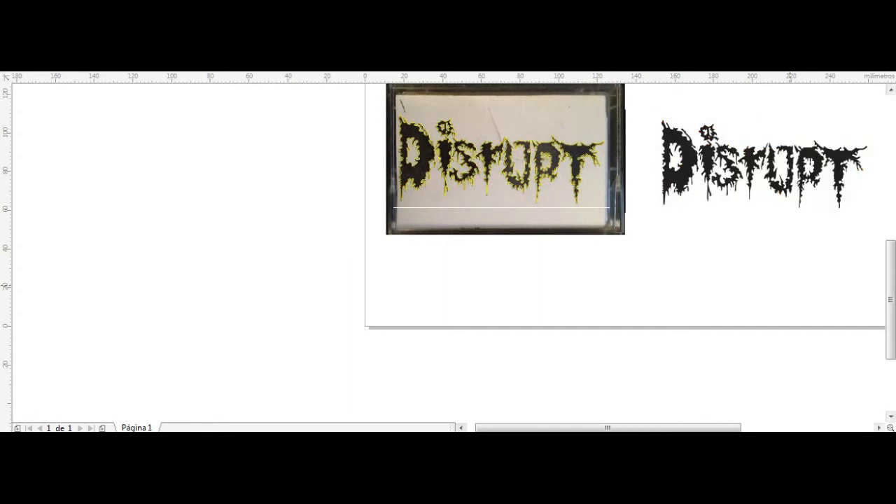
{"action": "left_click", "coordinate": [879, 427]}
{"action": "left_click_drag", "start_coordinate": [460, 78], "coordinate": [460, 146]}
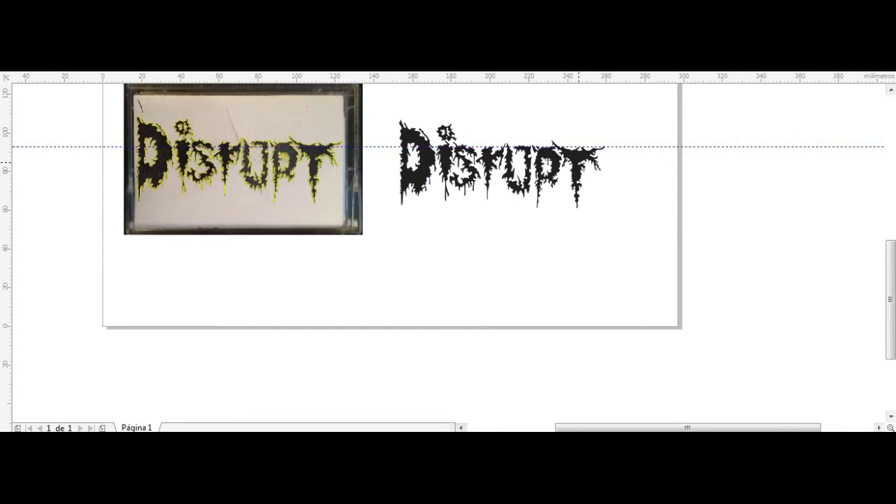
{"action": "double_click", "coordinate": [578, 163]}
{"action": "left_click", "coordinate": [542, 240]}
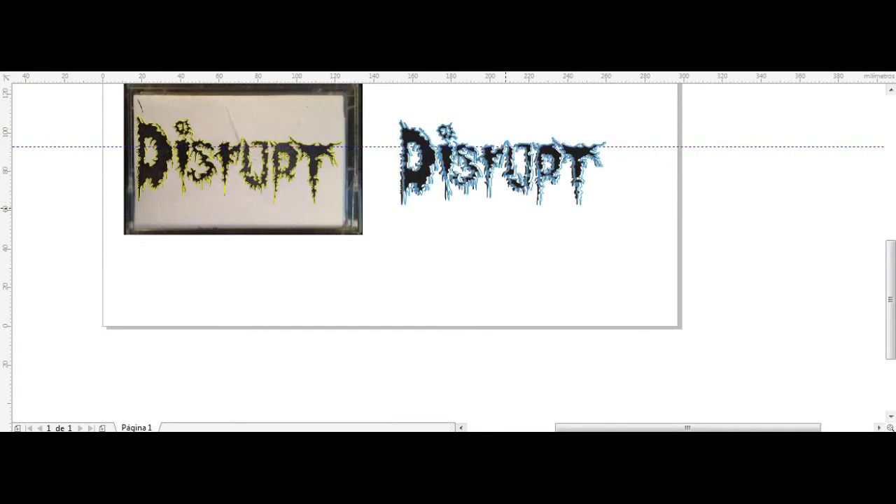
{"action": "key", "text": "Delete"}
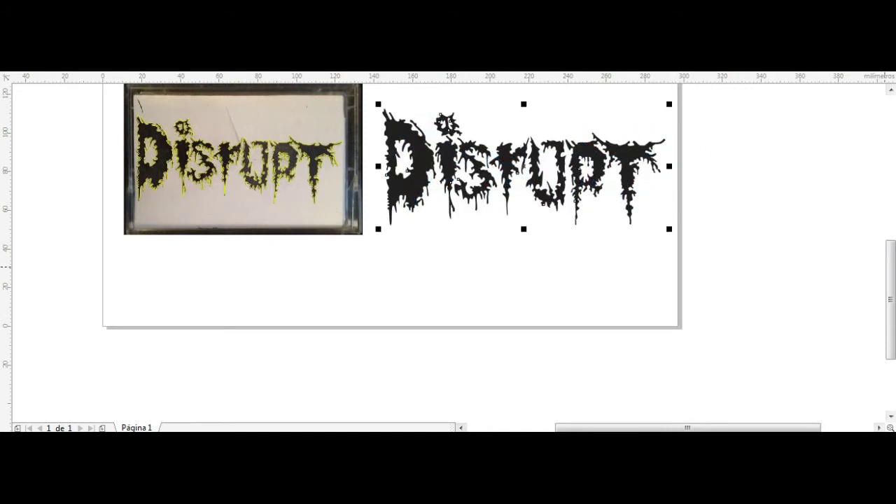
Fill the logo white and export the selection as a PNG named DISRUPT.
{"action": "left_click", "coordinate": [890, 242]}
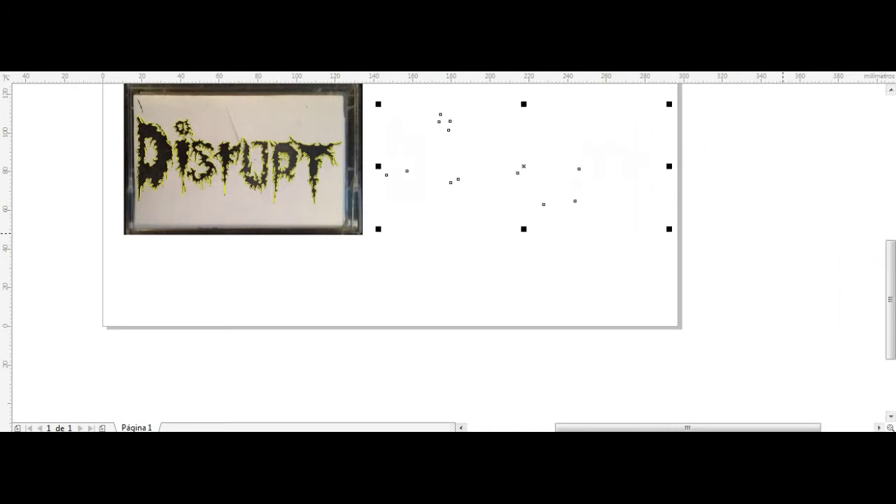
{"action": "key", "text": "ctrl+e"}
{"action": "key", "text": "Return"}
{"action": "left_click", "coordinate": [648, 357]}
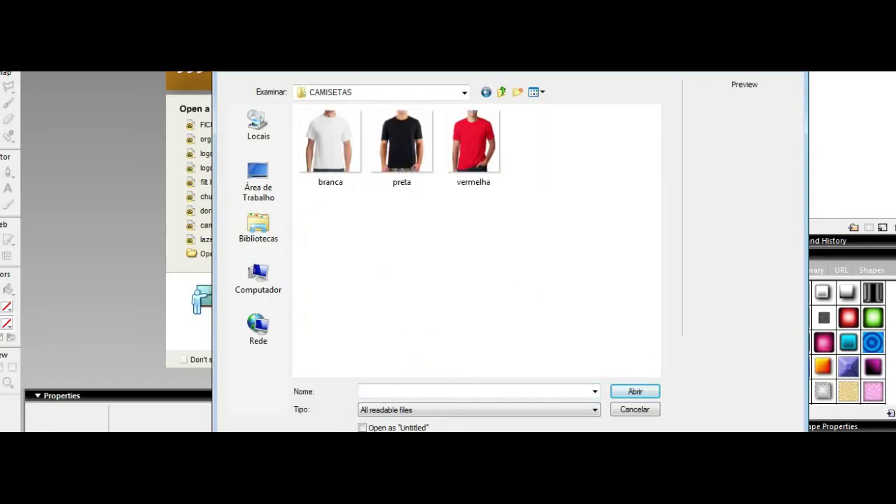
Open vermelha.jpg and scale the red t-shirt bitmap to about half size.
{"action": "left_click", "coordinate": [474, 147]}
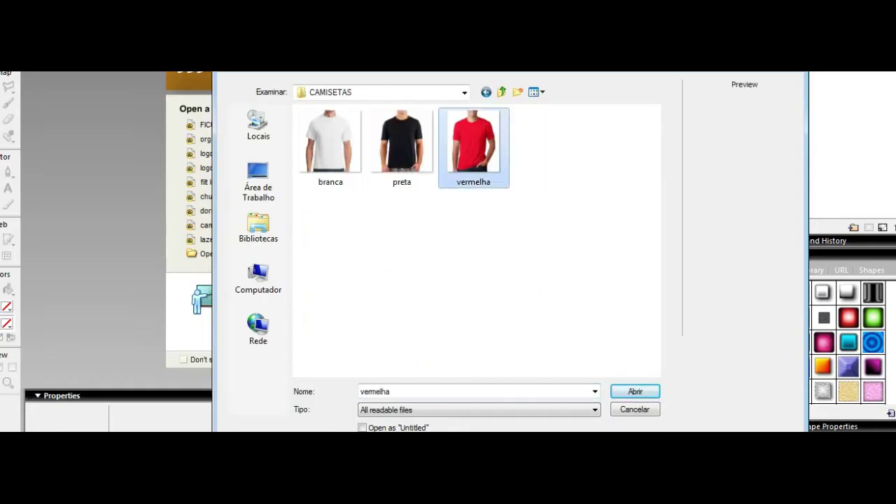
{"action": "key", "text": "Return"}
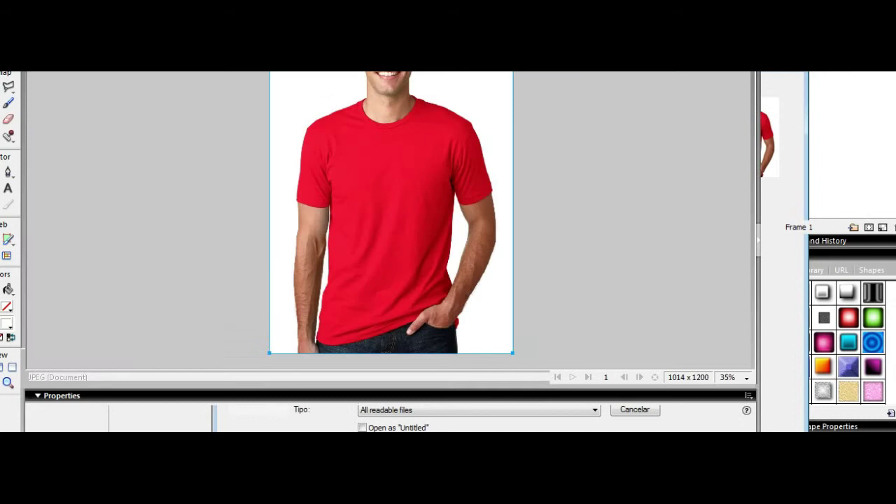
{"action": "left_click", "coordinate": [844, 104]}
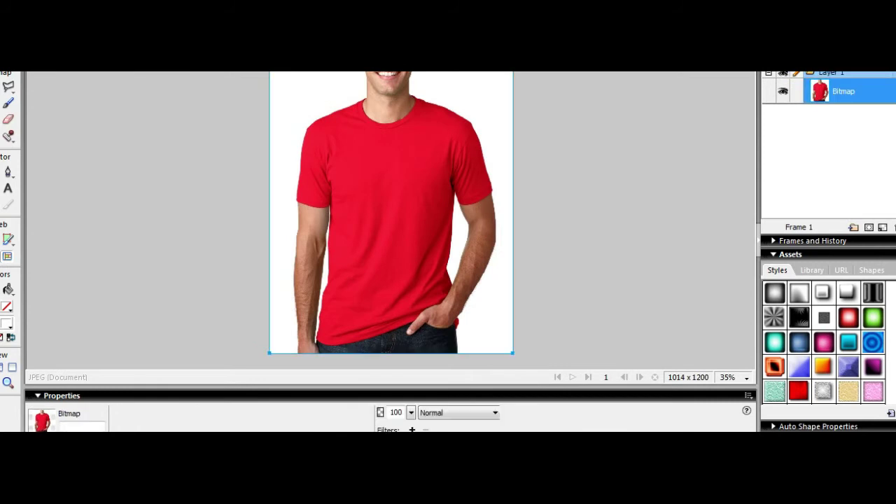
{"action": "key", "text": "ctrl+t"}
{"action": "left_click_drag", "start_coordinate": [512, 72], "coordinate": [390, 210]}
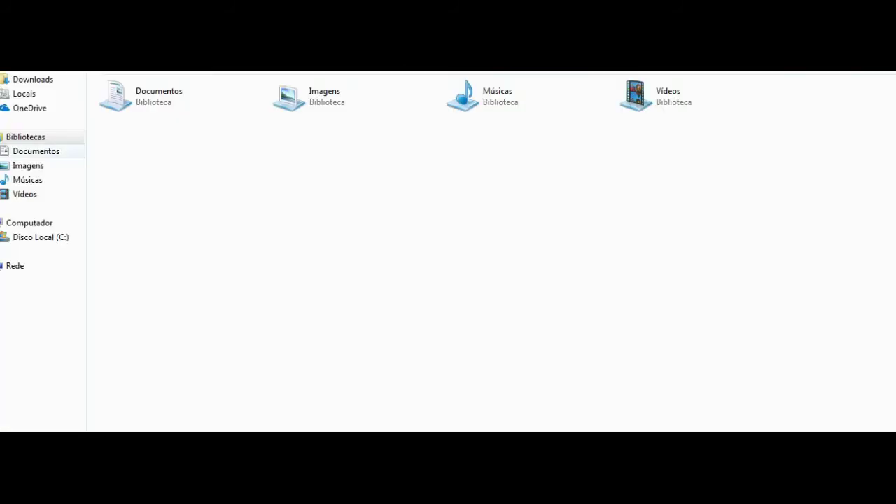
Drag the black t-shirt photo from CAMISETAS beside the red shirt and resize it to match.
{"action": "left_click", "coordinate": [206, 115]}
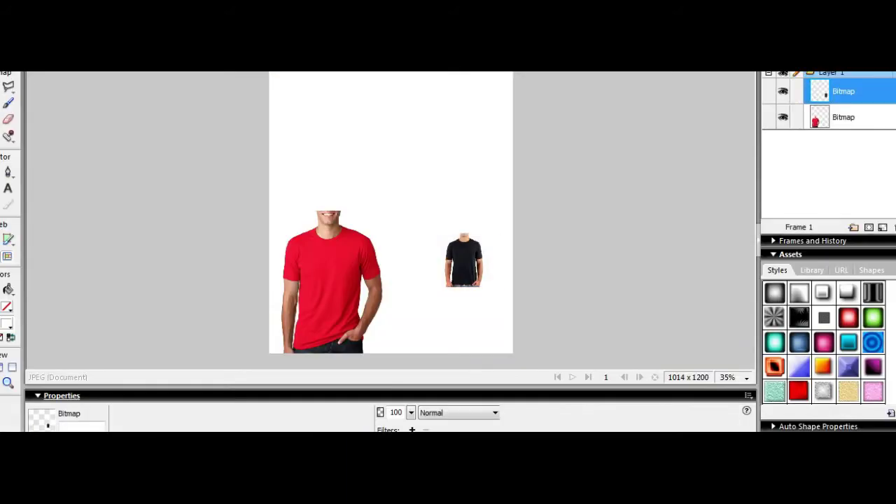
{"action": "mouse_move", "coordinate": [462, 260]}
{"action": "left_mouse_down"}
{"action": "mouse_move", "coordinate": [409, 228]}
{"action": "mouse_move", "coordinate": [526, 343]}
{"action": "left_mouse_up"}
{"action": "left_click_drag", "start_coordinate": [453, 272], "coordinate": [439, 279]}
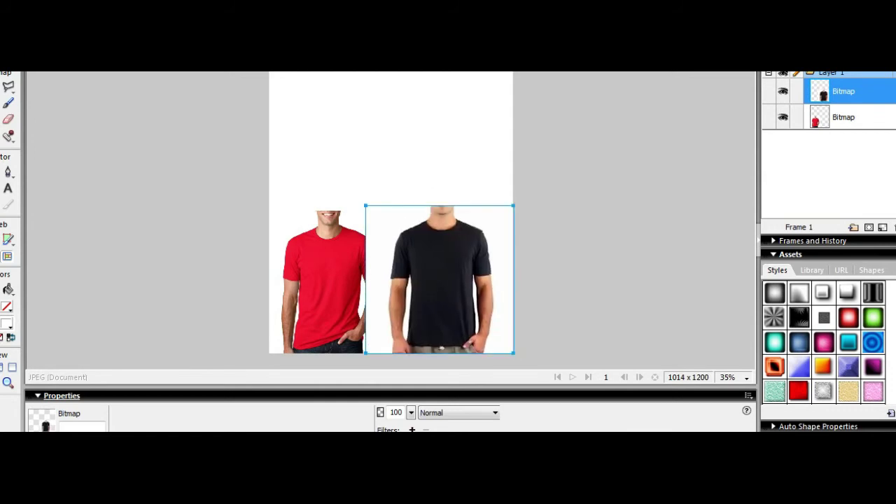
Remove the black shirt's white background strip with the Magic Wand.
{"action": "key", "text": "w"}
{"action": "key", "text": "Delete"}
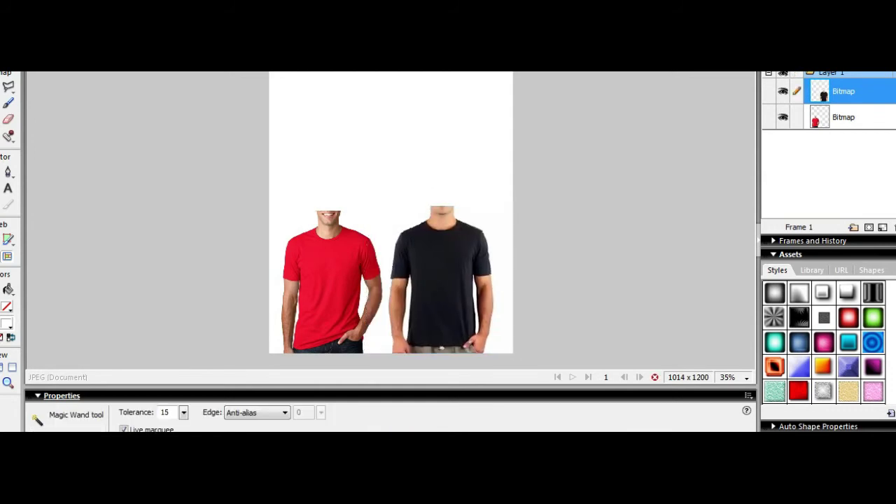
{"action": "key", "text": "v"}
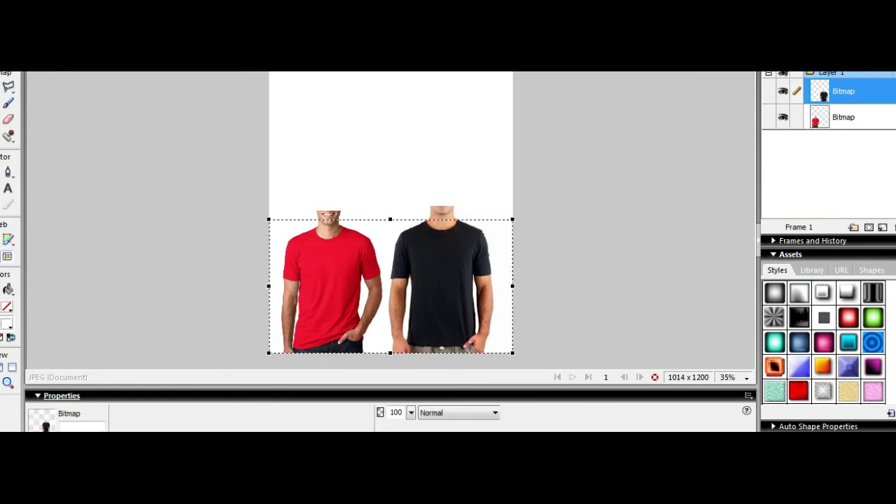
Trim the canvas to 1014 x 614 around both shirts and bring up the import file dialog.
{"action": "key", "text": "ctrl+a"}
{"action": "key", "text": "ctrl+alt+t"}
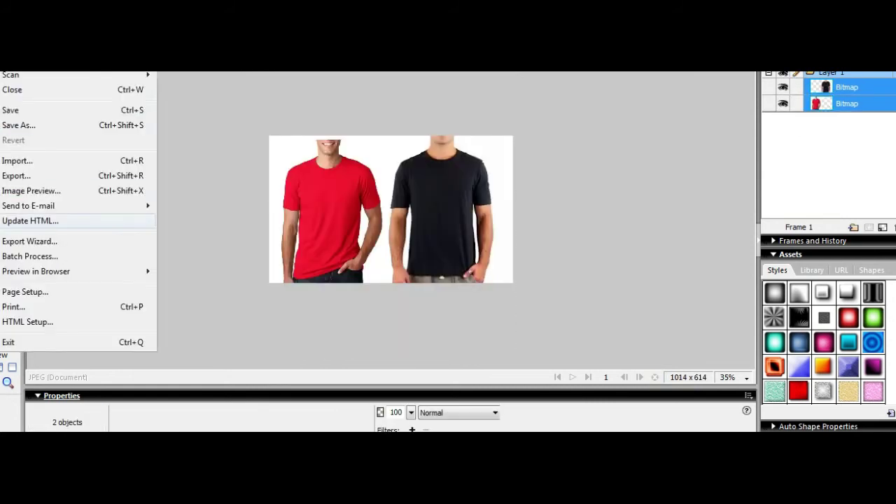
{"action": "key", "text": "ctrl+d"}
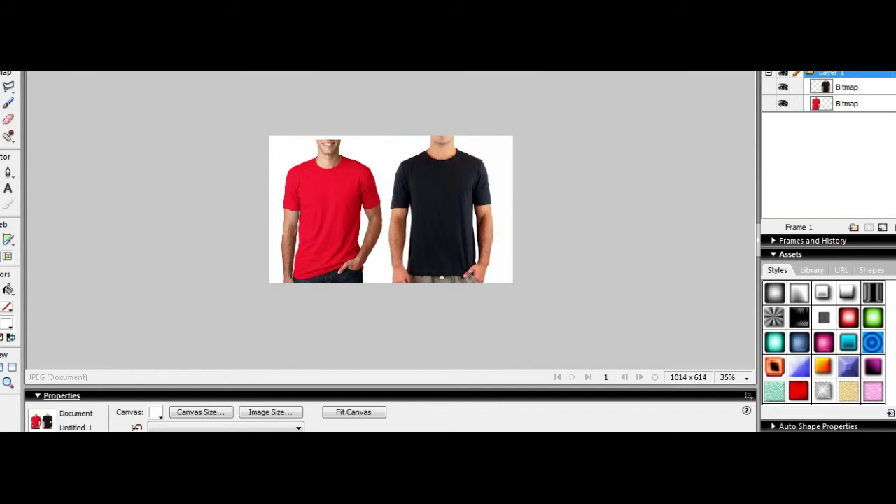
{"action": "key", "text": "ctrl+o"}
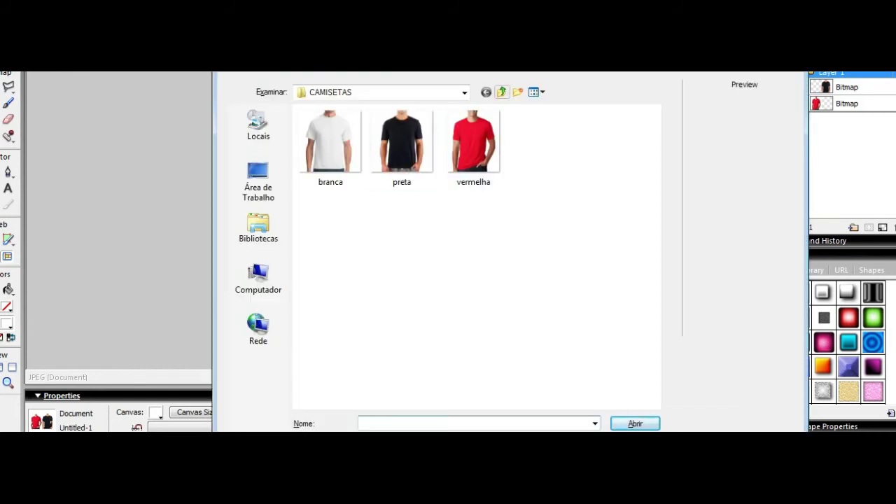
Import DISRUPT.png and scale it onto the red shirt's chest.
{"action": "left_click", "coordinate": [501, 92]}
{"action": "left_click", "coordinate": [474, 340]}
{"action": "left_click", "coordinate": [635, 423]}
{"action": "left_click", "coordinate": [325, 181]}
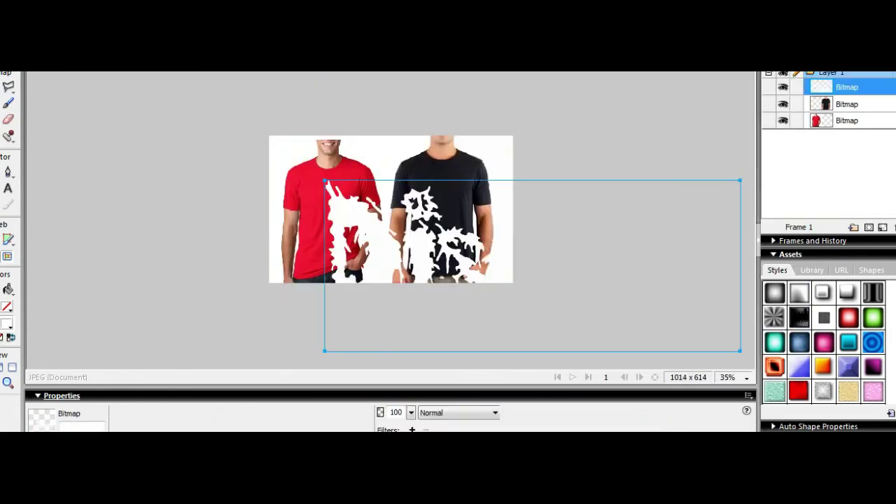
{"action": "left_click_drag", "start_coordinate": [324, 181], "coordinate": [635, 308]}
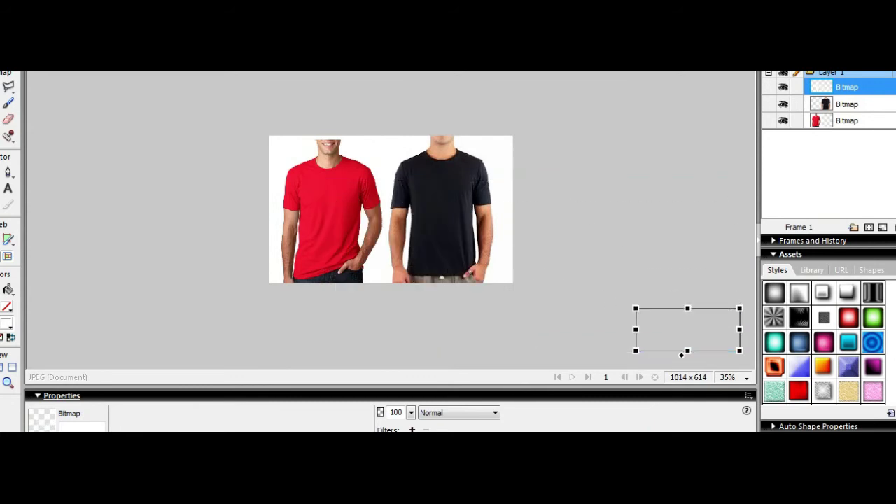
{"action": "left_click_drag", "start_coordinate": [660, 338], "coordinate": [327, 196]}
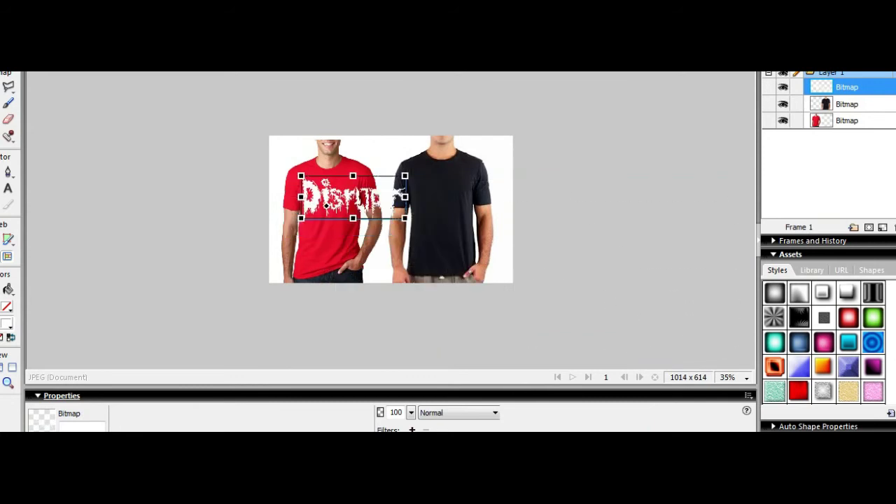
{"action": "left_click_drag", "start_coordinate": [405, 218], "coordinate": [353, 197]}
{"action": "key", "text": "ctrl+1"}
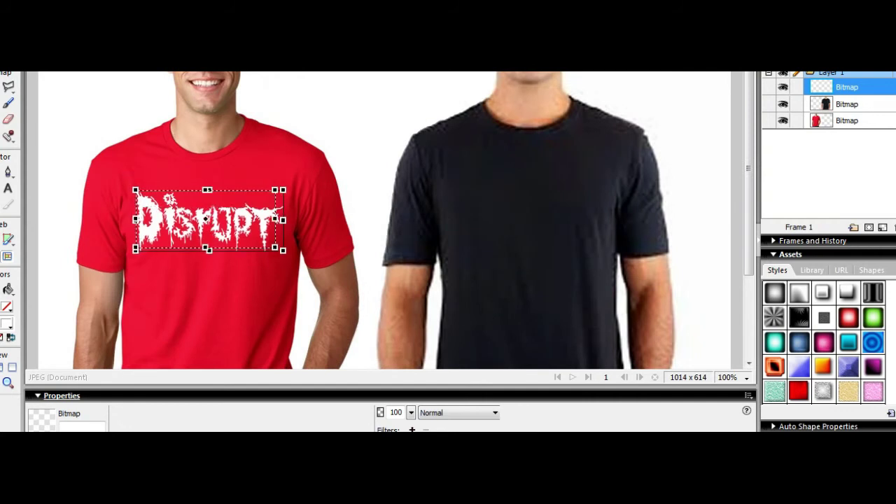
{"action": "left_click_drag", "start_coordinate": [283, 250], "coordinate": [275, 247]}
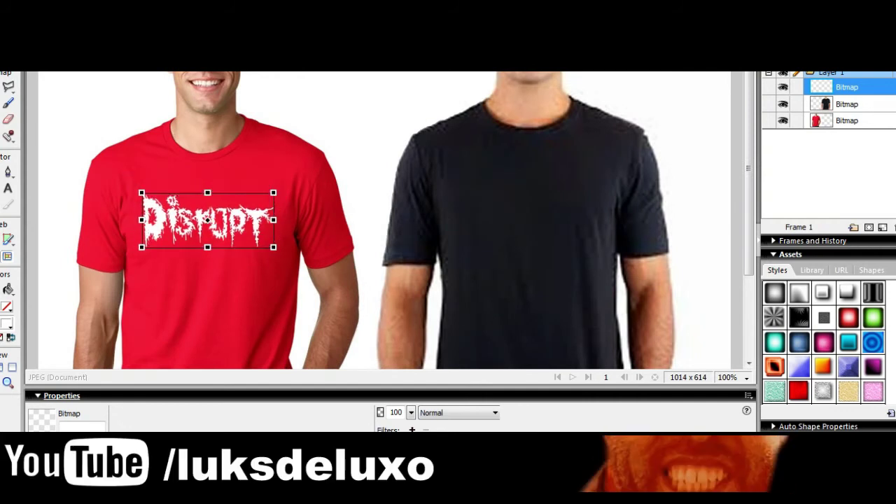
Duplicate the logo onto the black shirt's chest and crop the canvas to 1014 x 594.
{"action": "key", "text": "ctrl+alt+d"}
{"action": "left_click_drag", "start_coordinate": [223, 224], "coordinate": [532, 203]}
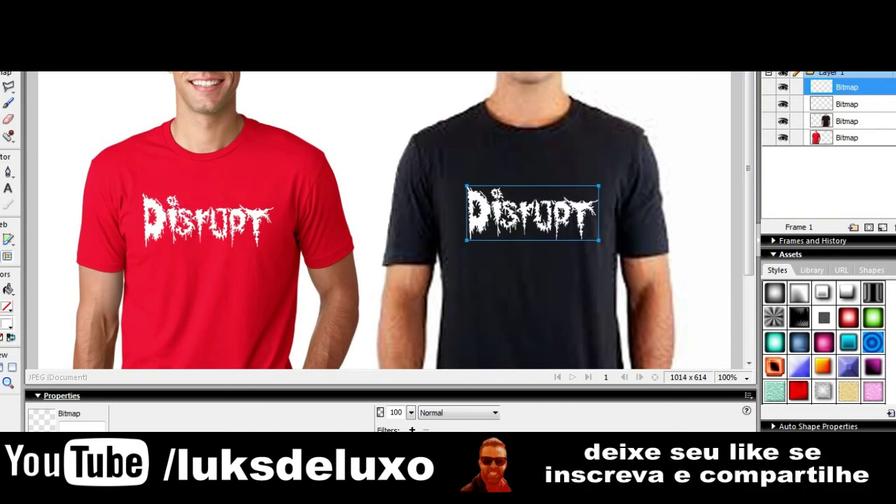
{"action": "key", "text": "ctrl+5"}
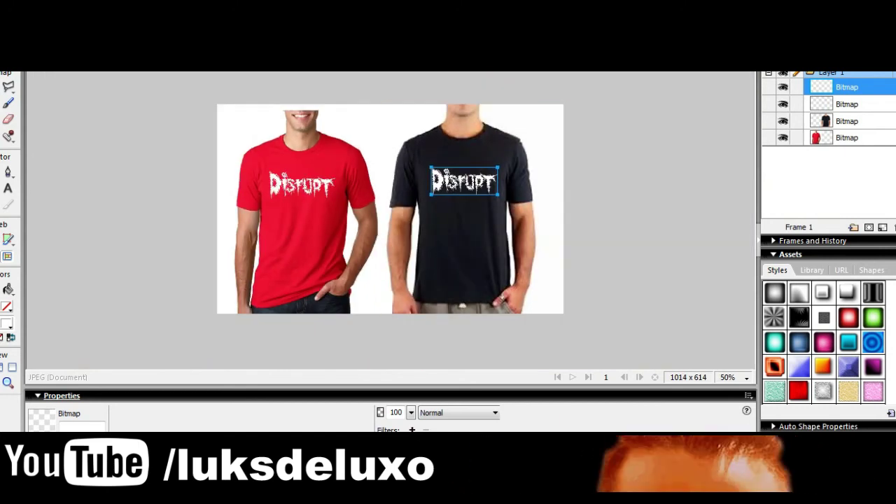
{"action": "key", "text": "ctrl+a"}
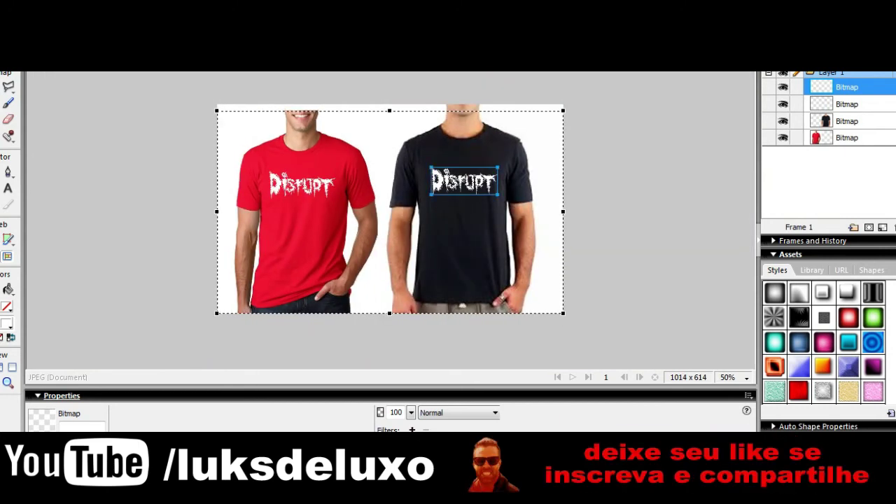
{"action": "key", "text": "Return"}
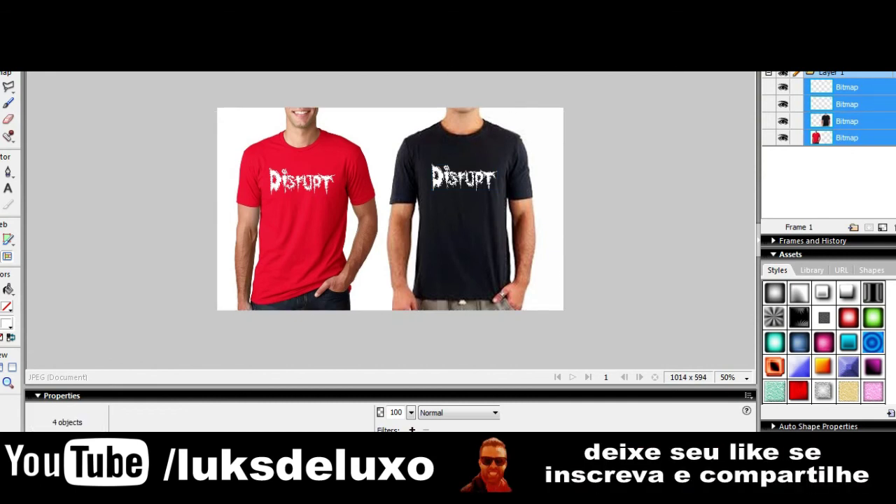